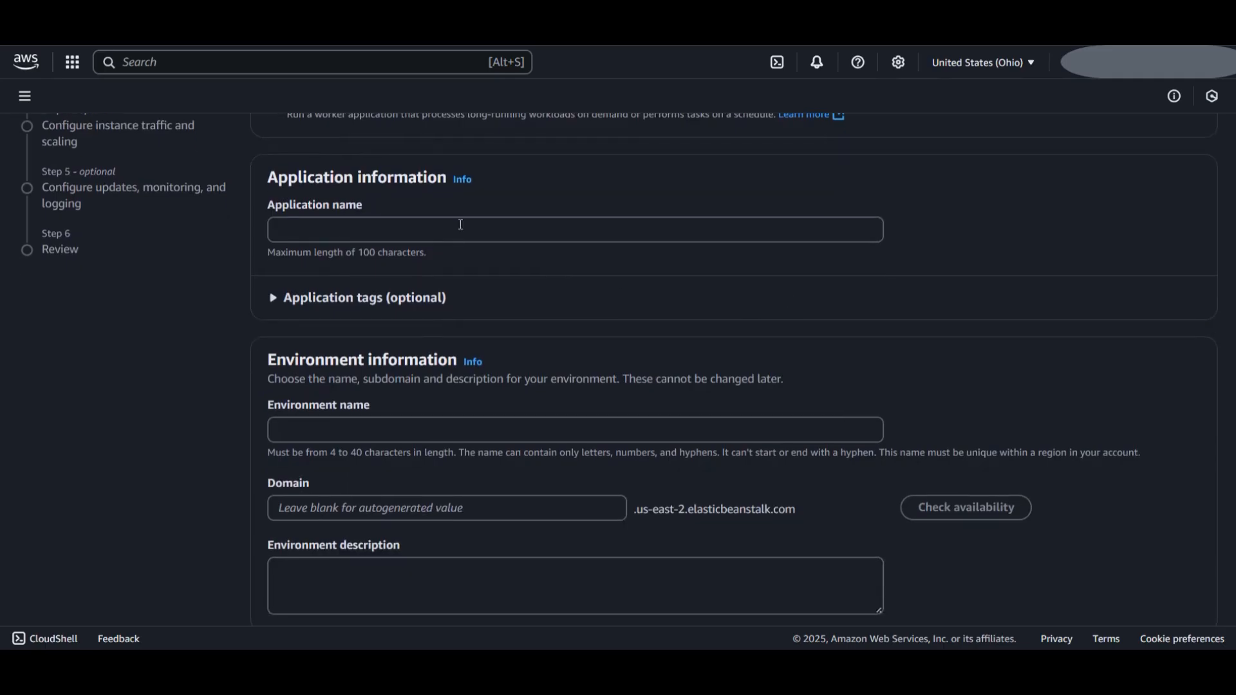
Step: Name the Elastic Beanstalk application URL-app
{"action": "left_click", "coordinate": [310, 230]}
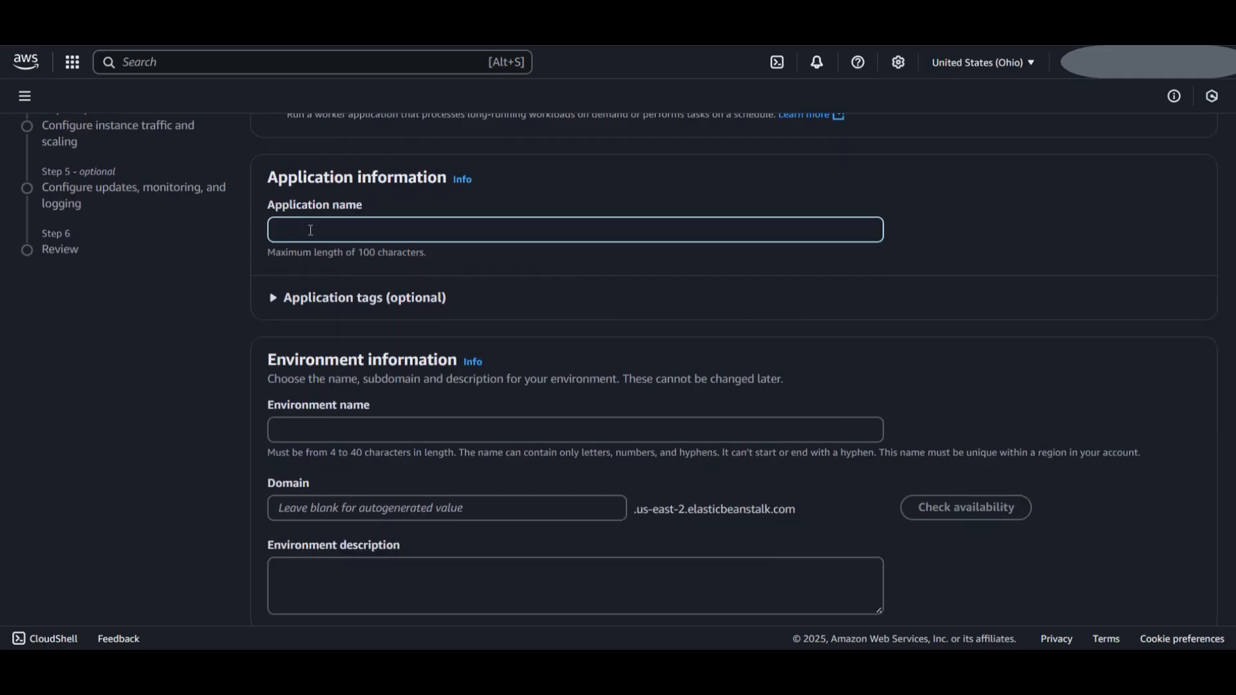
{"action": "type", "text": "URL-app"}
{"action": "scroll", "coordinate": [444, 413], "scroll_direction": "down", "scroll_amount": 2}
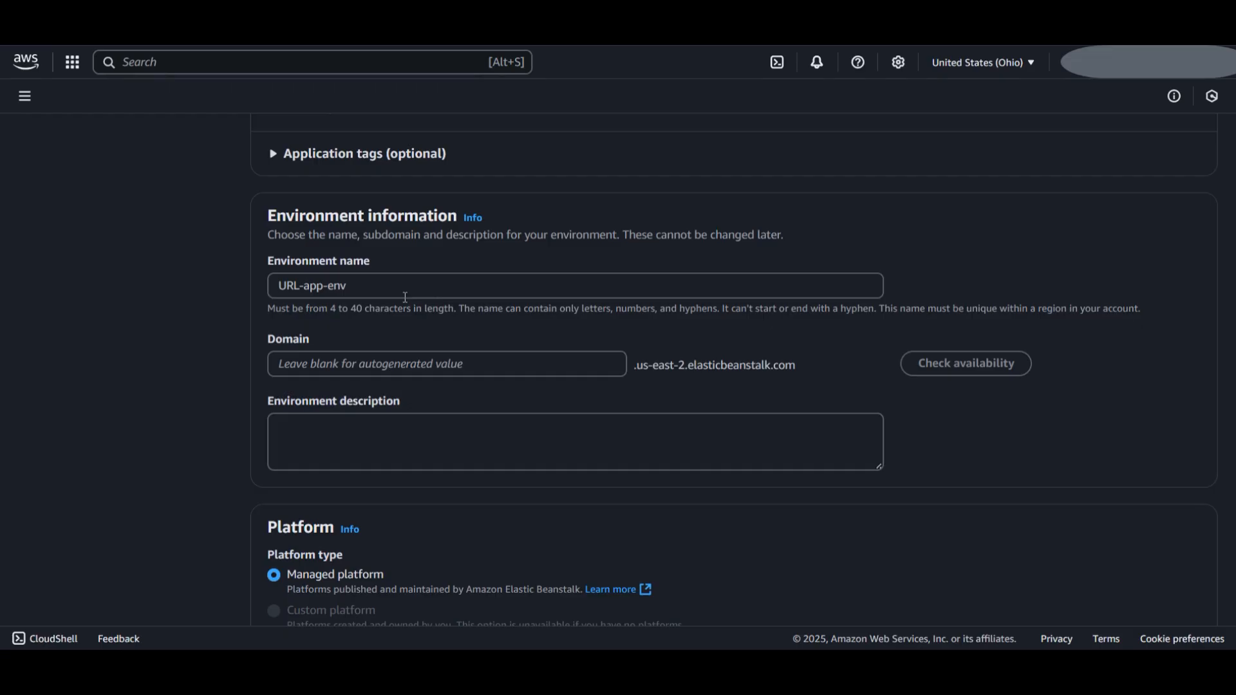
Step: Choose Python as the managed platform for the environment
{"action": "scroll", "coordinate": [404, 297], "scroll_direction": "down", "scroll_amount": 1}
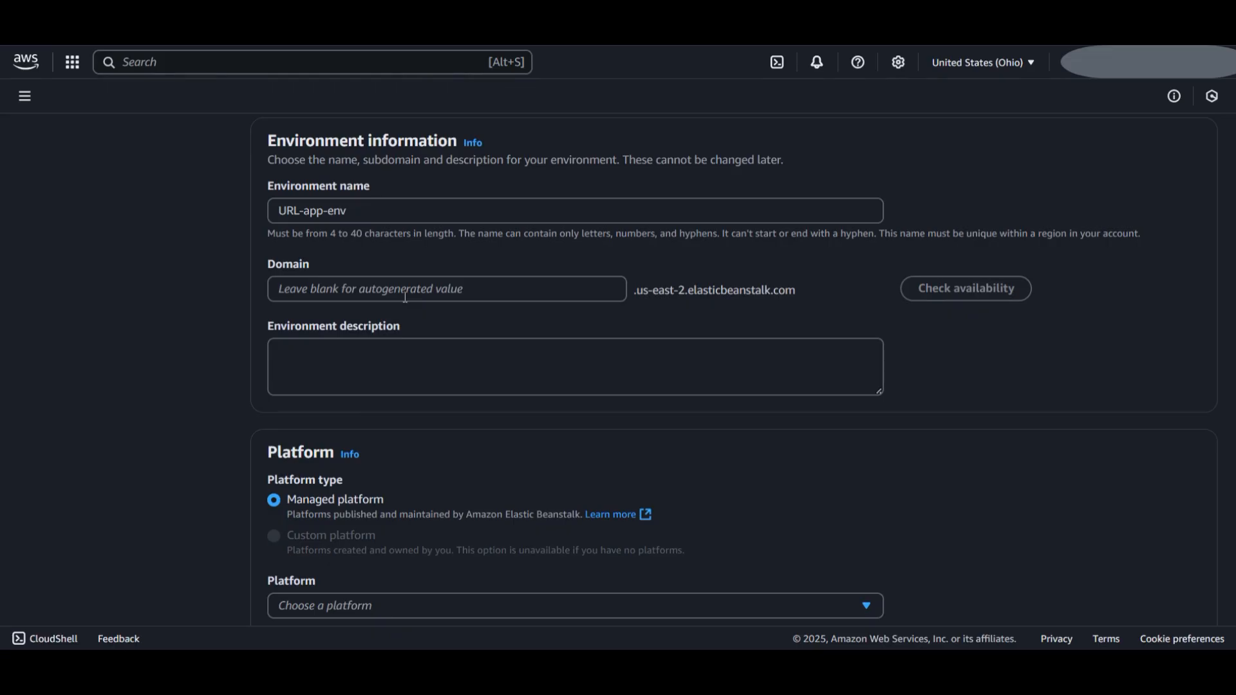
{"action": "scroll", "coordinate": [405, 297], "scroll_direction": "down", "scroll_amount": 2}
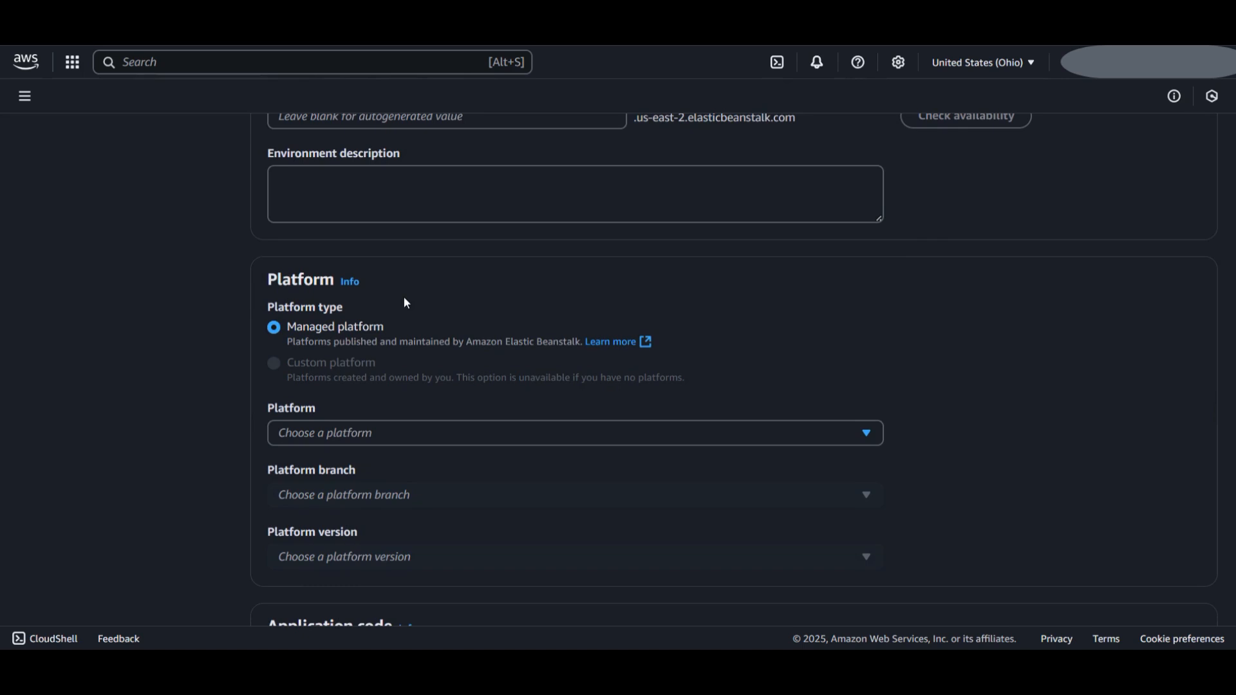
{"action": "scroll", "coordinate": [372, 323], "scroll_direction": "down", "scroll_amount": 1}
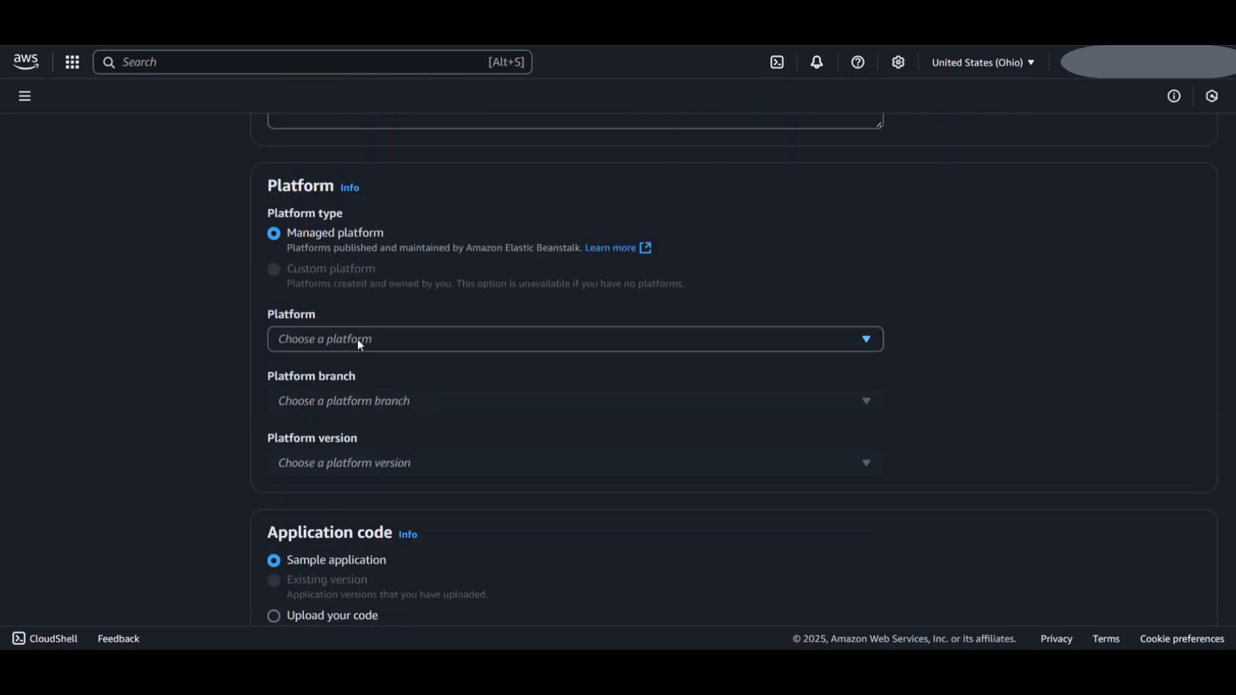
{"action": "left_click", "coordinate": [360, 347]}
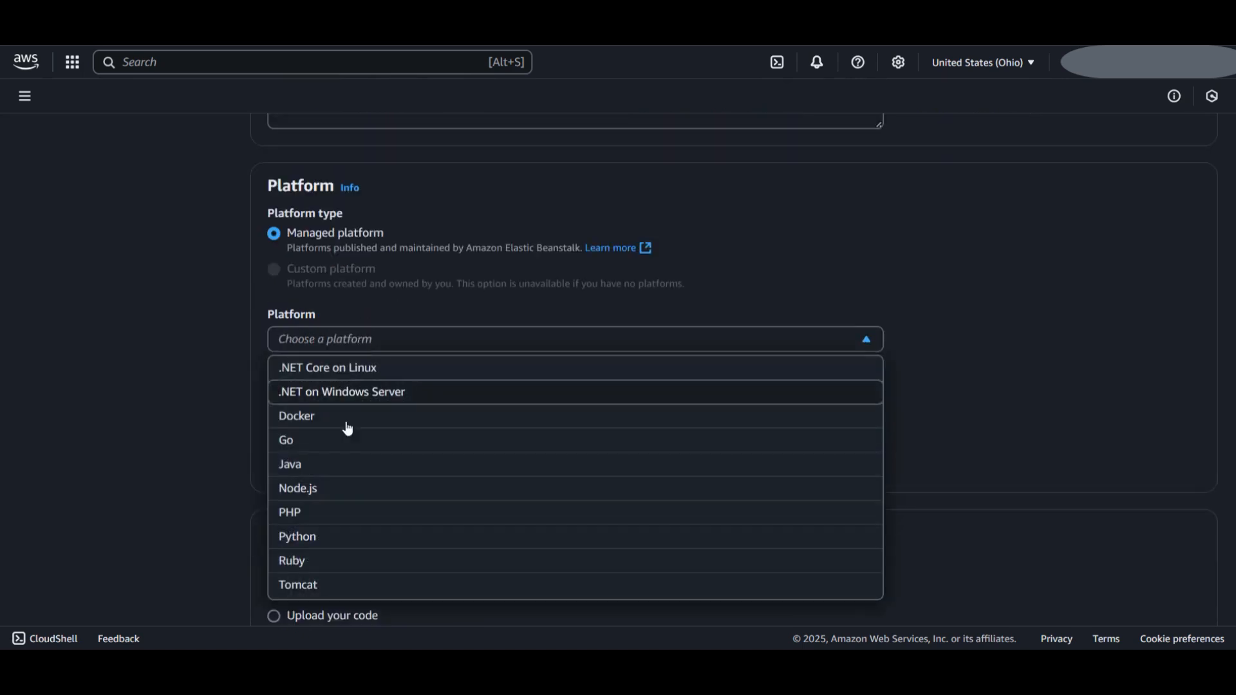
{"action": "left_click", "coordinate": [320, 546]}
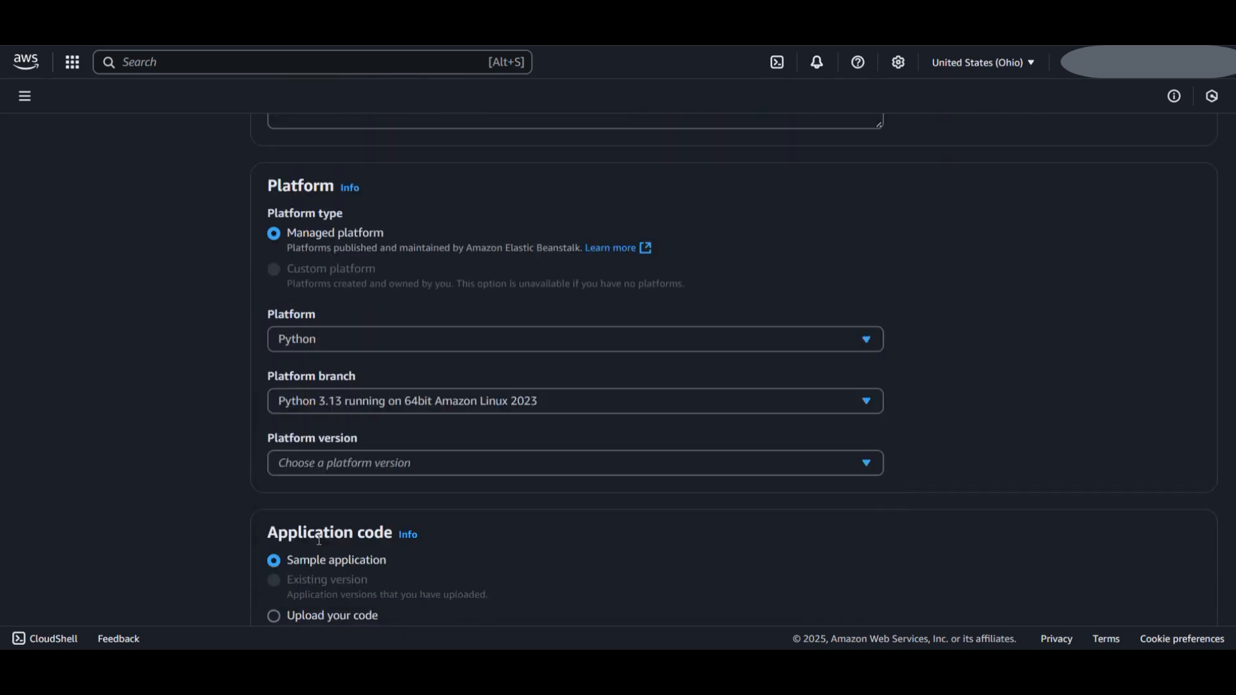
Step: Apply the Single instance (using spot instance) configuration preset and proceed to the service access settings
{"action": "scroll", "coordinate": [395, 419], "scroll_direction": "down", "scroll_amount": 2}
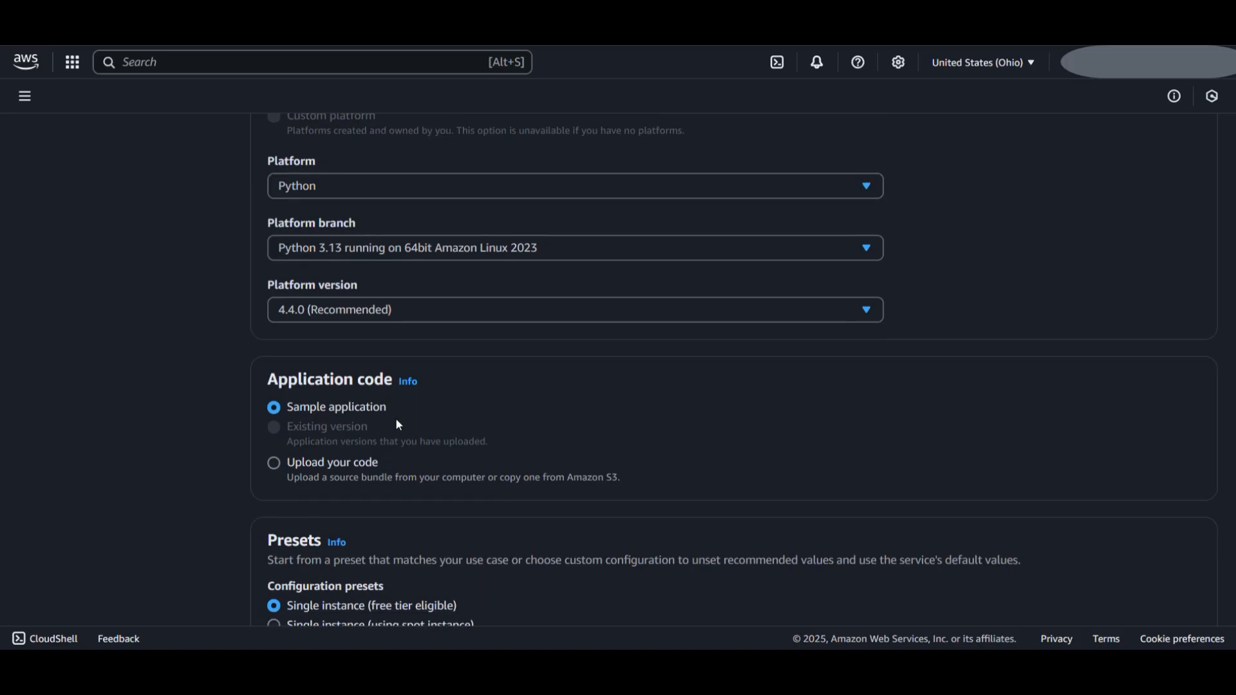
{"action": "scroll", "coordinate": [398, 425], "scroll_direction": "down", "scroll_amount": 1}
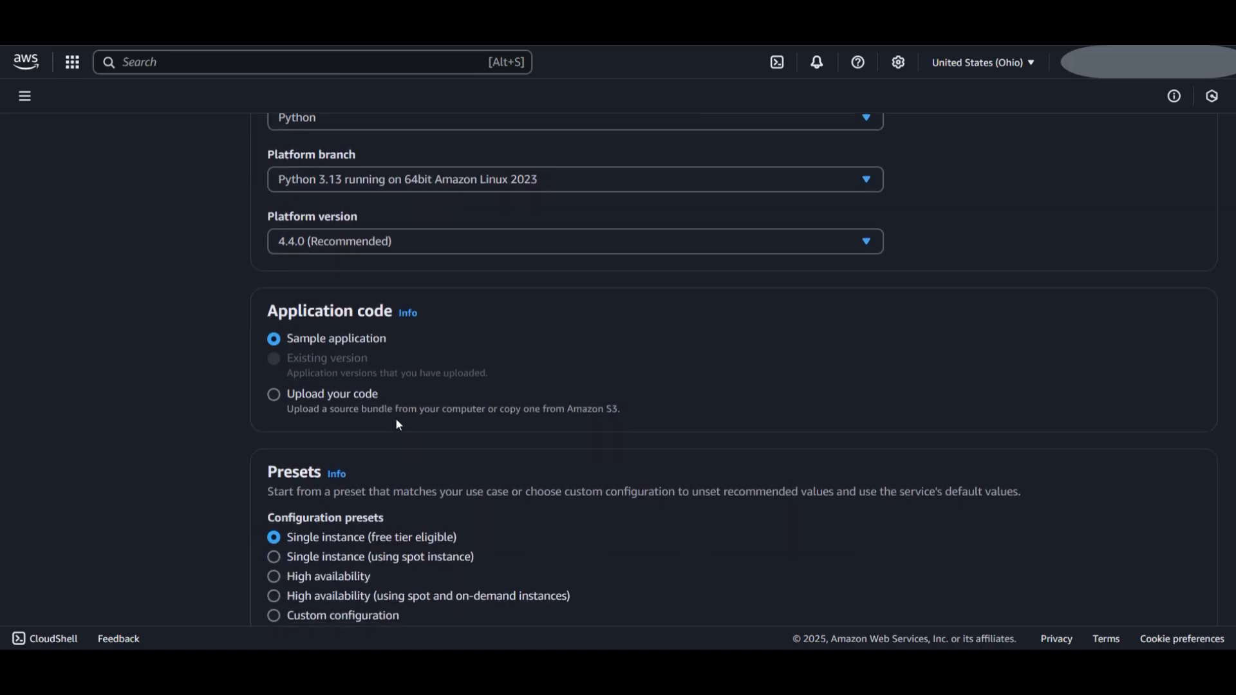
{"action": "scroll", "coordinate": [397, 420], "scroll_direction": "down", "scroll_amount": 2}
{"action": "left_click", "coordinate": [397, 468]}
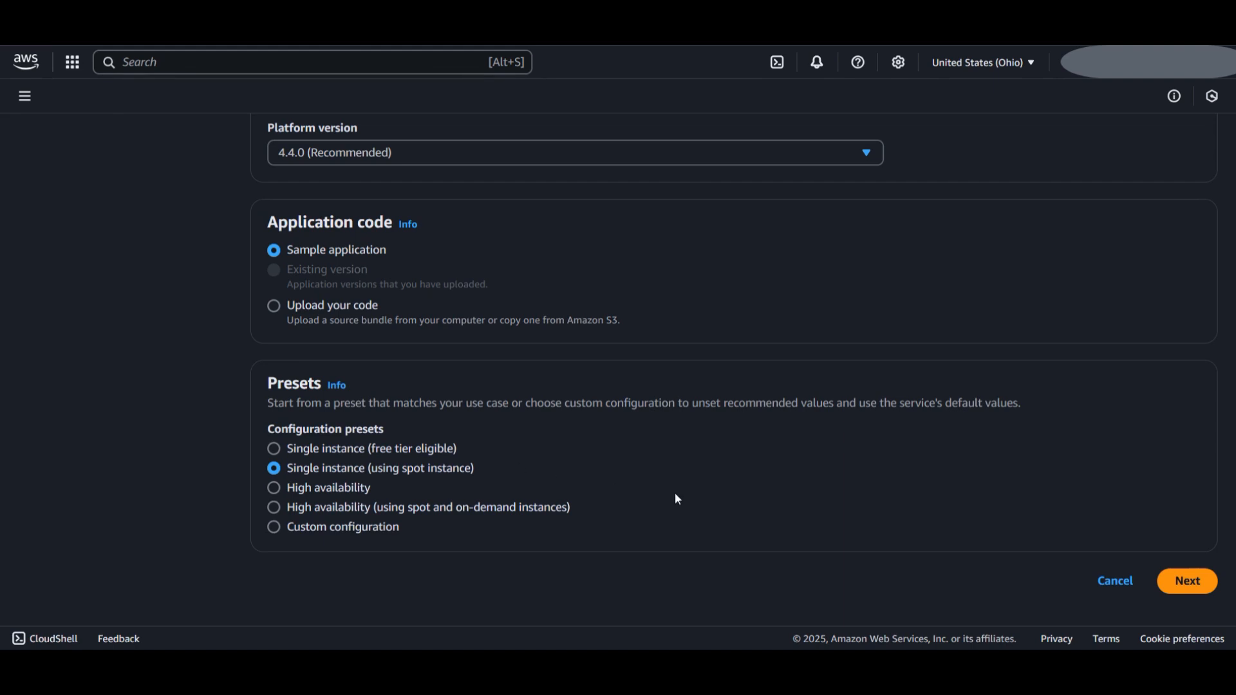
{"action": "left_click", "coordinate": [1194, 579]}
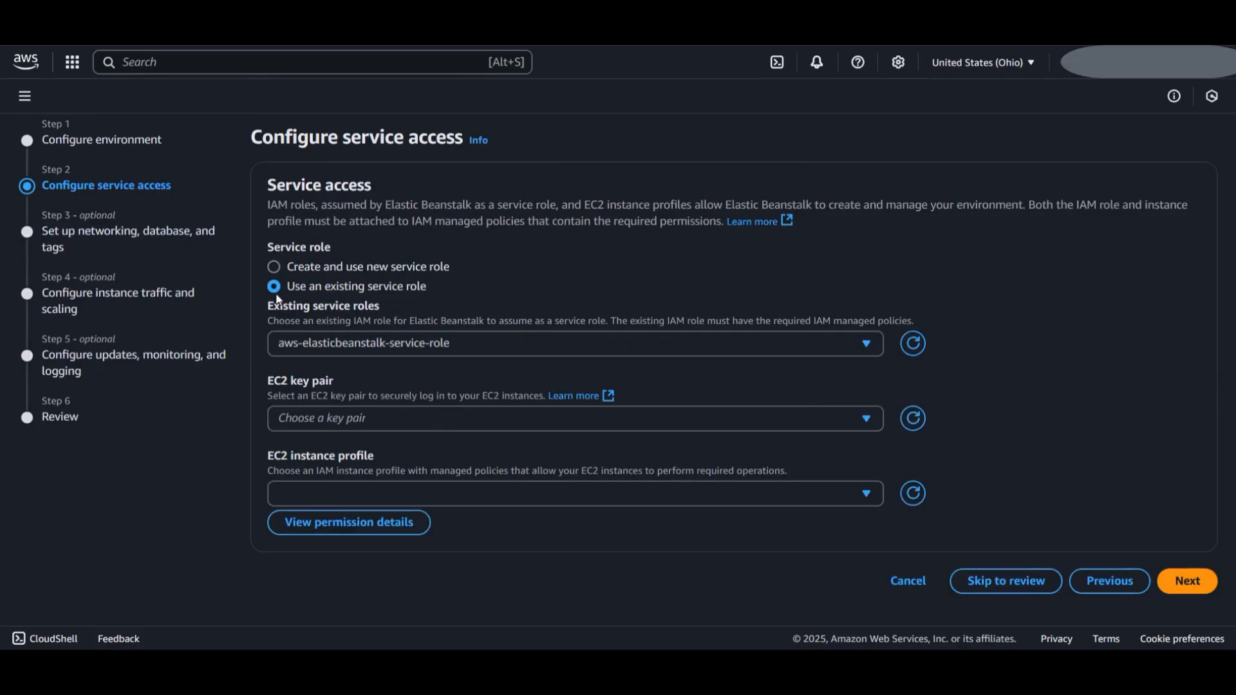
Step: Use the existing service role aws-elasticbeanstalk-service-role for the environment
{"action": "left_click", "coordinate": [275, 270]}
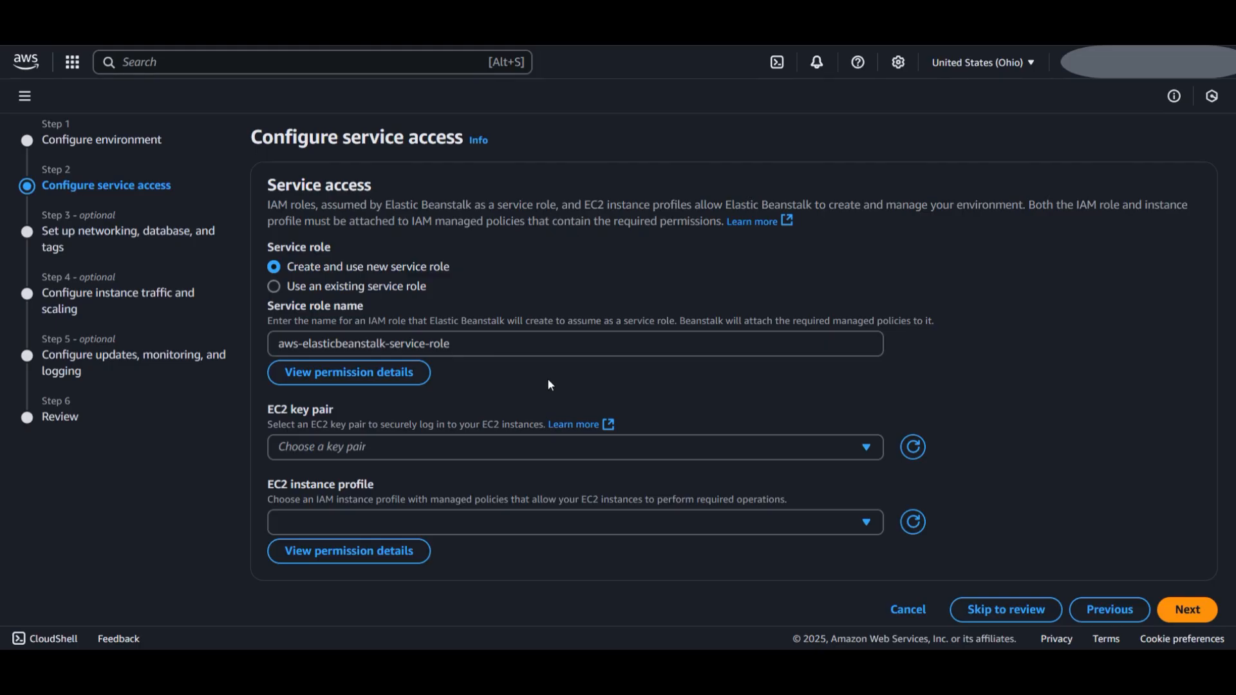
{"action": "left_click", "coordinate": [275, 287]}
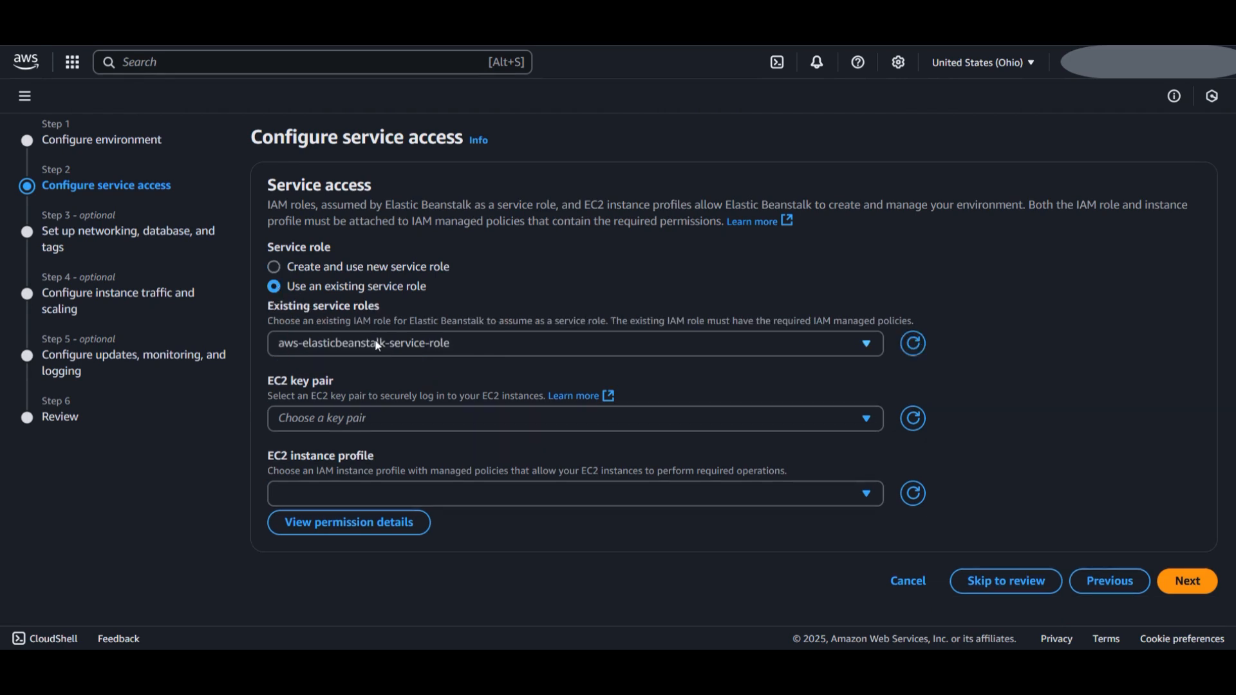
{"action": "left_click", "coordinate": [385, 353]}
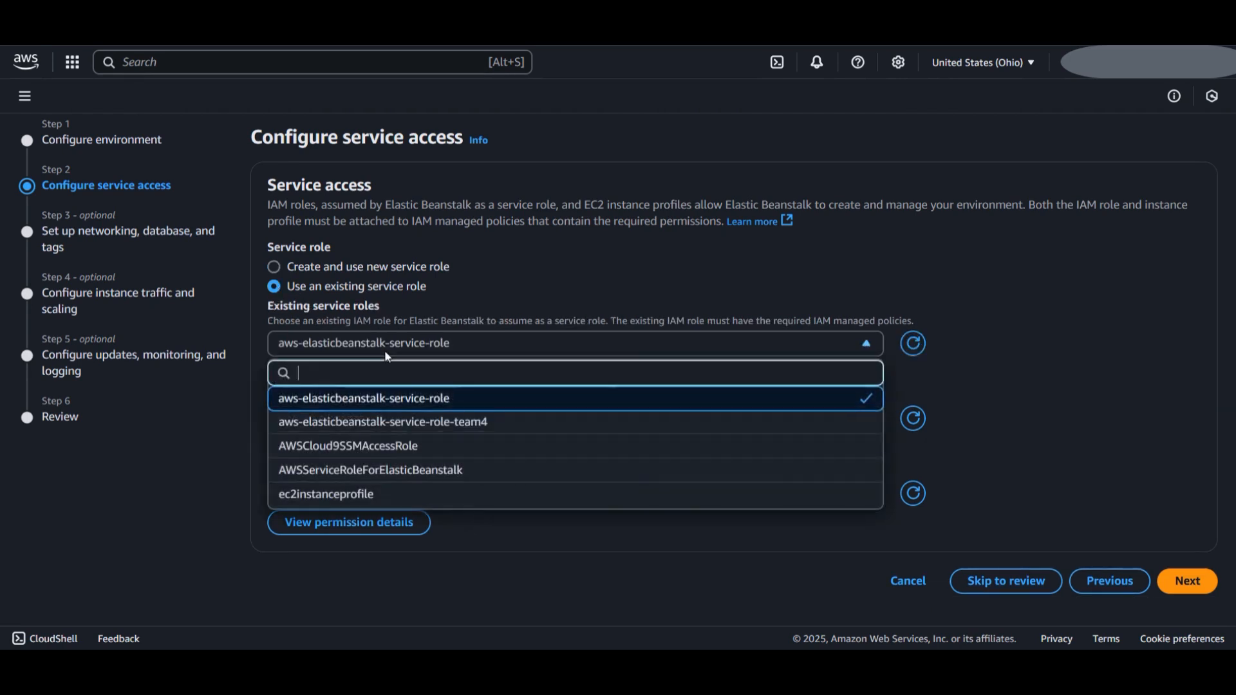
{"action": "left_click", "coordinate": [390, 399]}
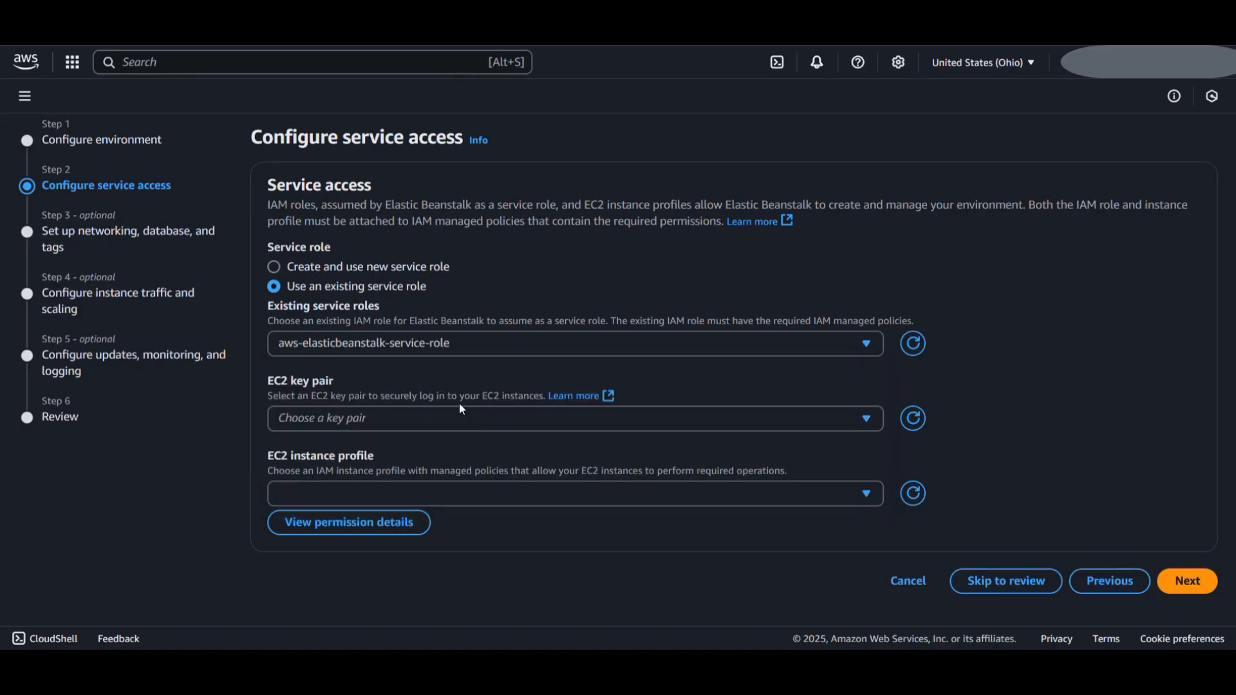
Step: Set the EC2 key pair to URL and the instance profile to ec2instanceprofile, and proceed to the networking settings
{"action": "left_click", "coordinate": [400, 416]}
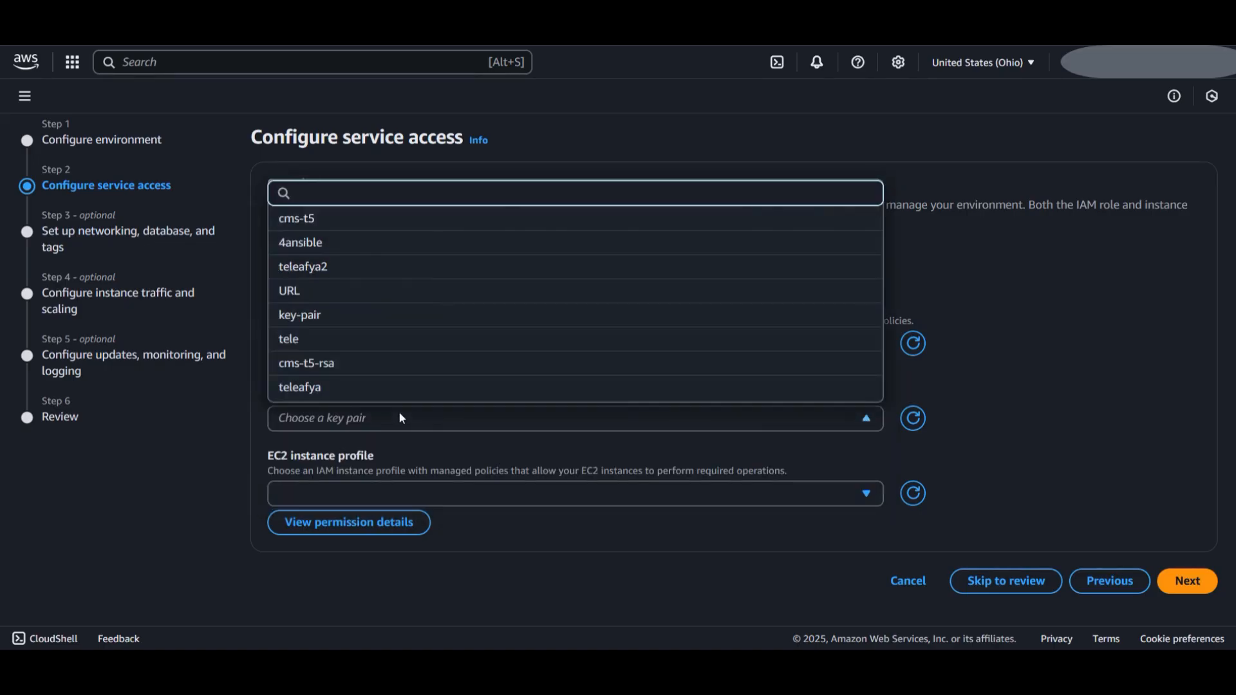
{"action": "left_click", "coordinate": [321, 293]}
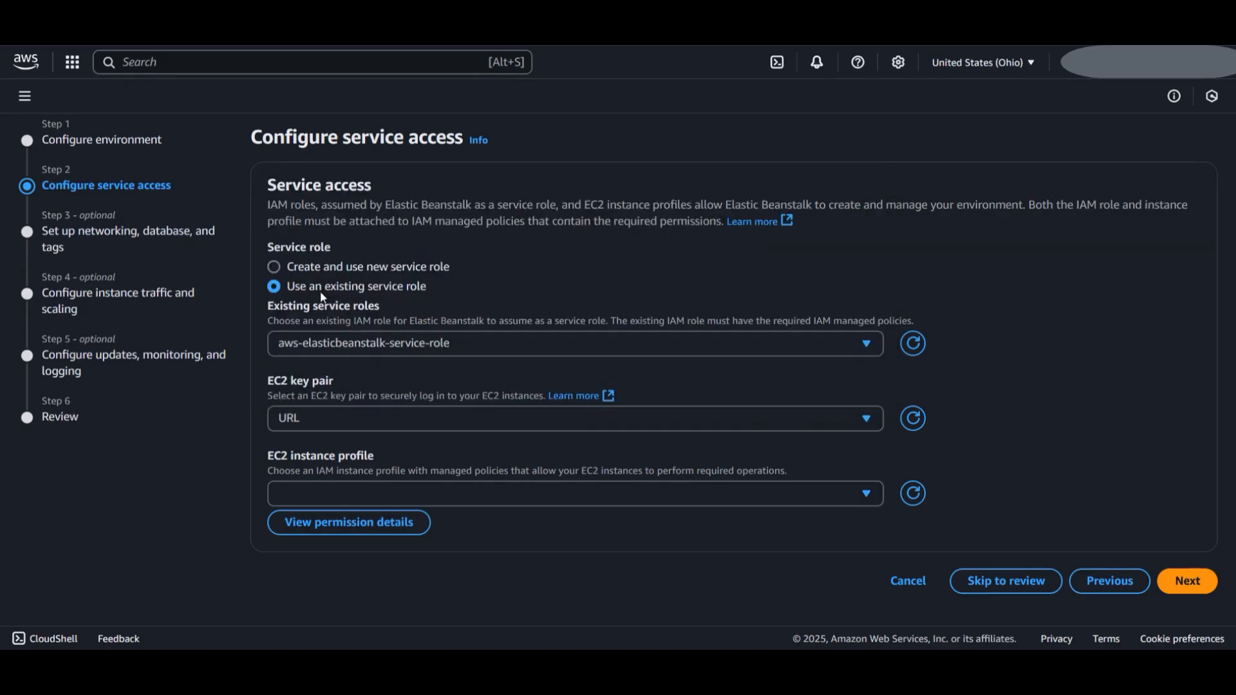
{"action": "left_click", "coordinate": [442, 499]}
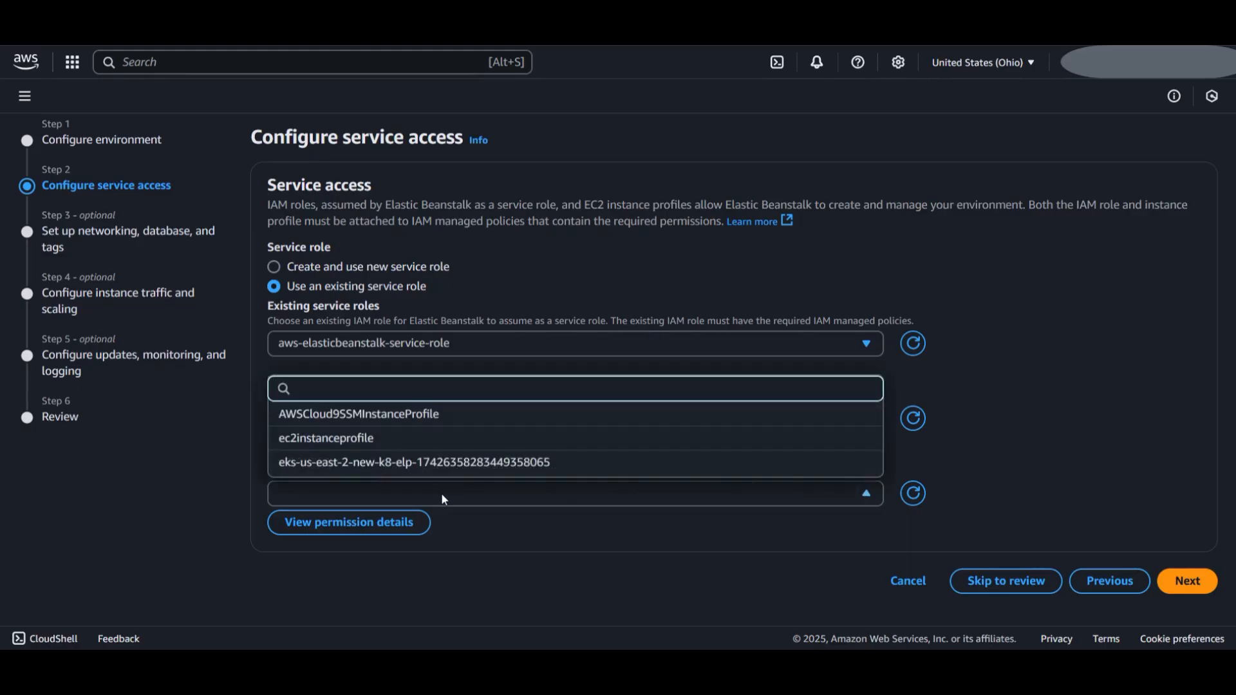
{"action": "left_click", "coordinate": [388, 441]}
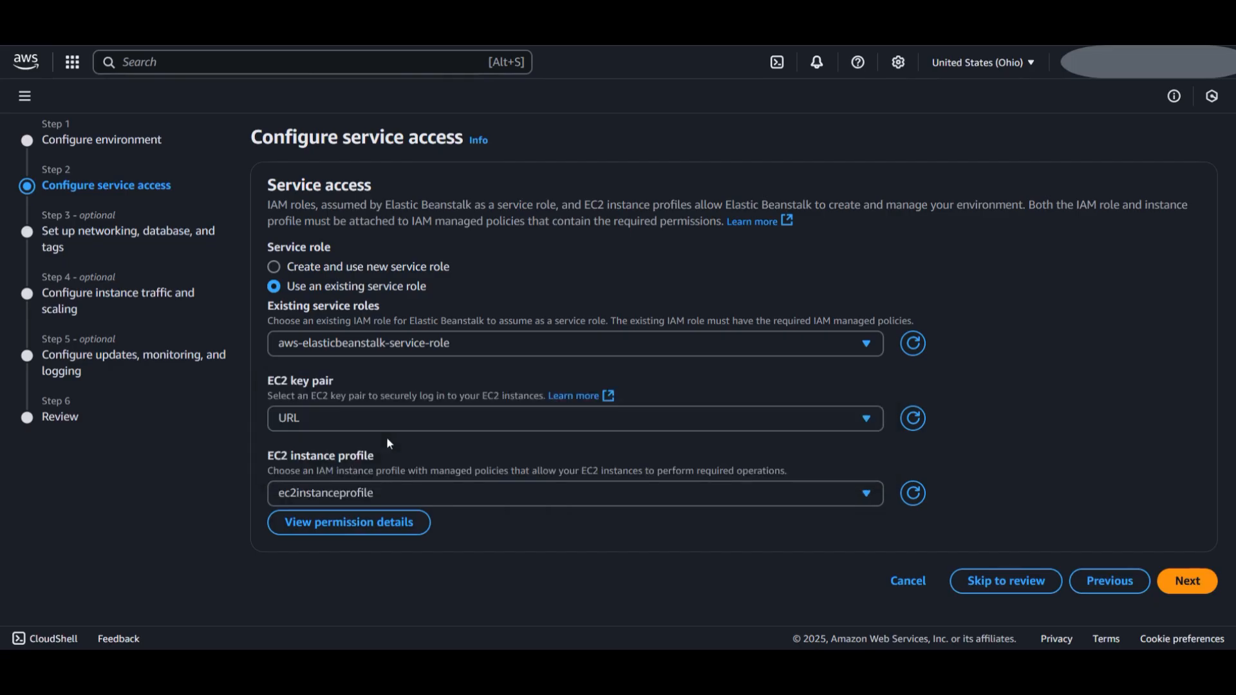
{"action": "left_click", "coordinate": [1177, 583]}
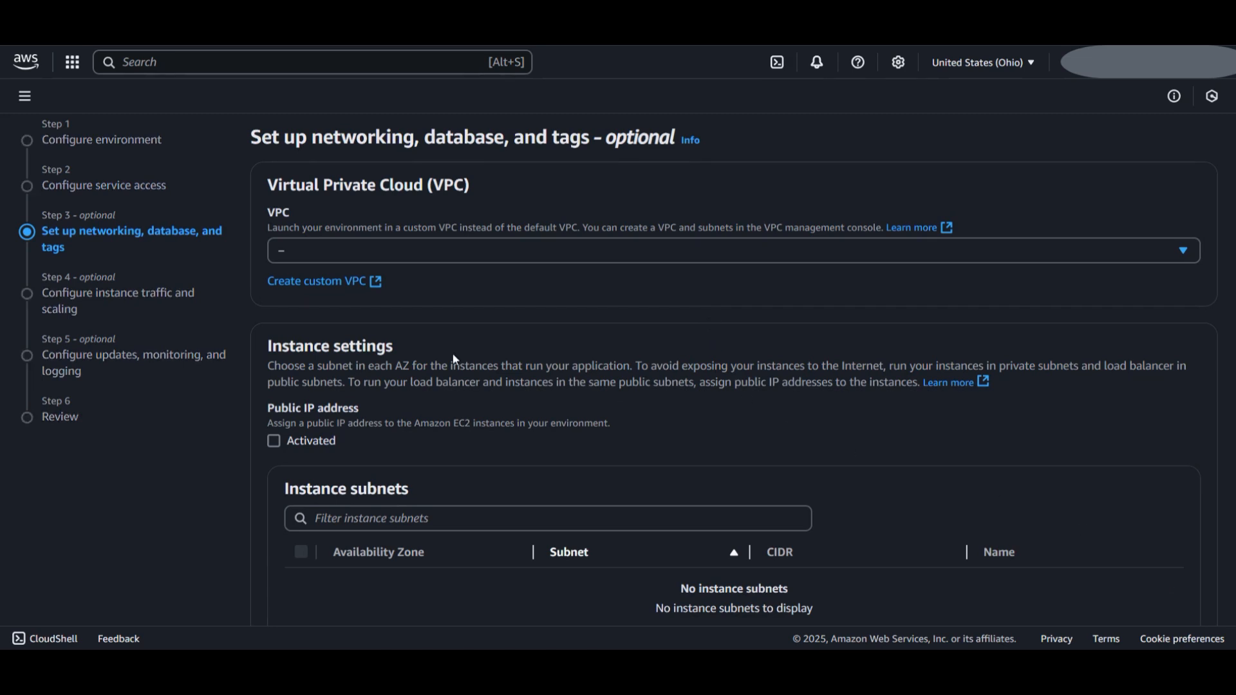
Step: Launch the environment in the team4-vpc VPC and activate public IP addresses for its instances
{"action": "left_click", "coordinate": [416, 254]}
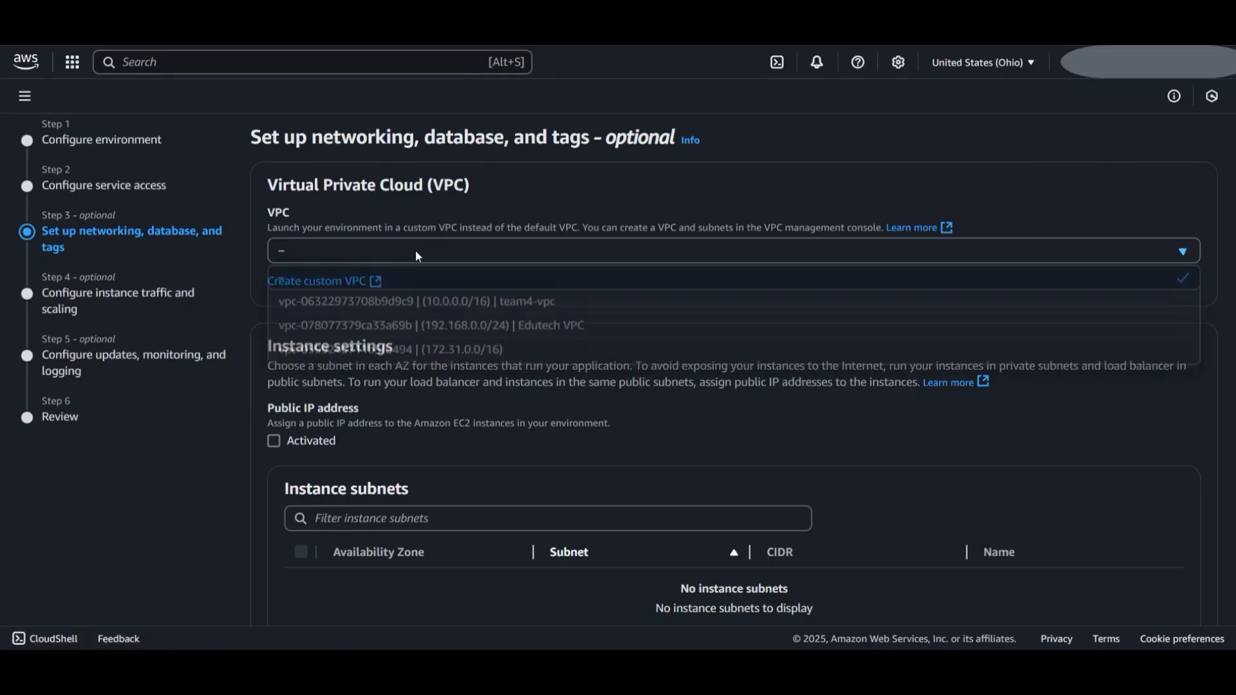
{"action": "left_click", "coordinate": [474, 303]}
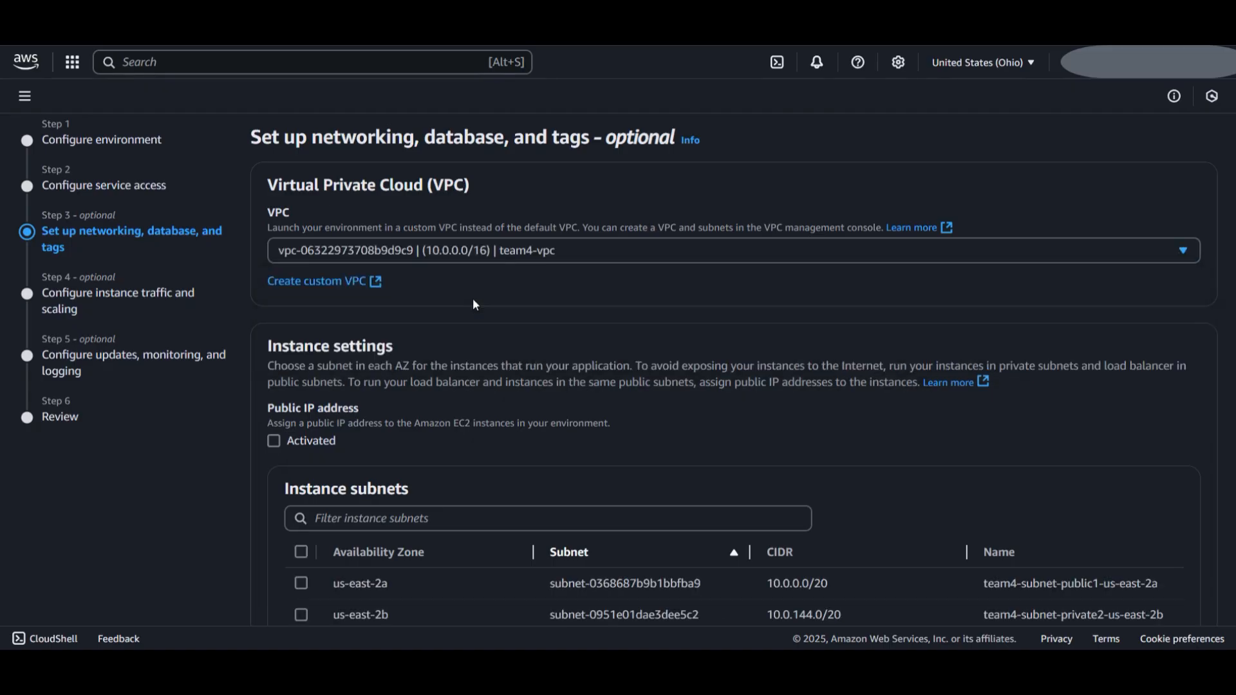
{"action": "scroll", "coordinate": [474, 303], "scroll_direction": "down", "scroll_amount": 3}
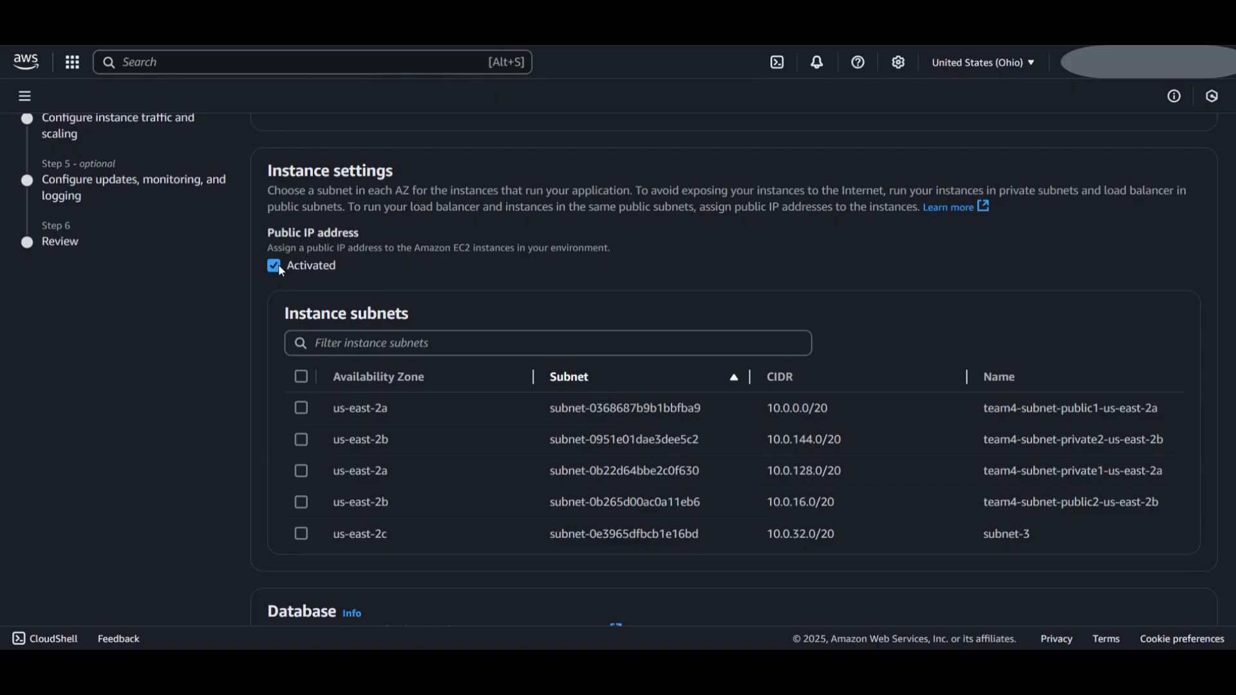
Step: Select instance subnets team4-subnet-public1-us-east-2a and team4-subnet-public2-us-east-2b, and proceed to instance traffic and scaling without enabling a database
{"action": "scroll", "coordinate": [323, 269], "scroll_direction": "down", "scroll_amount": 3}
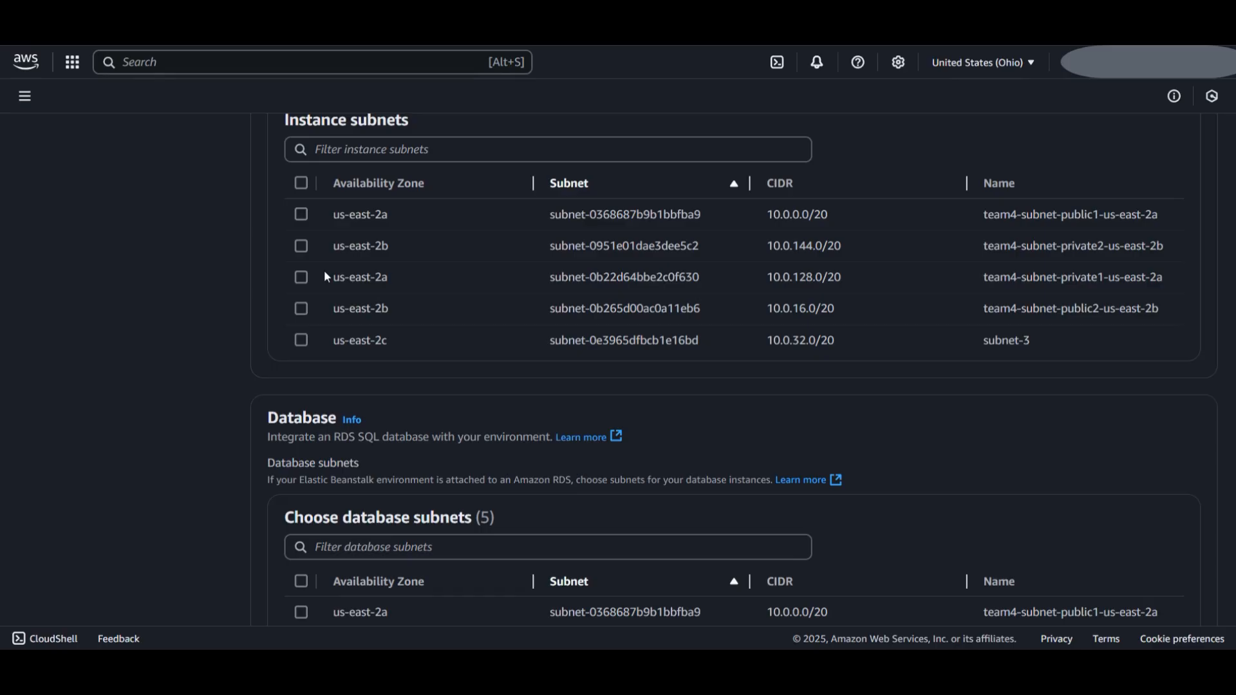
{"action": "left_click", "coordinate": [301, 220]}
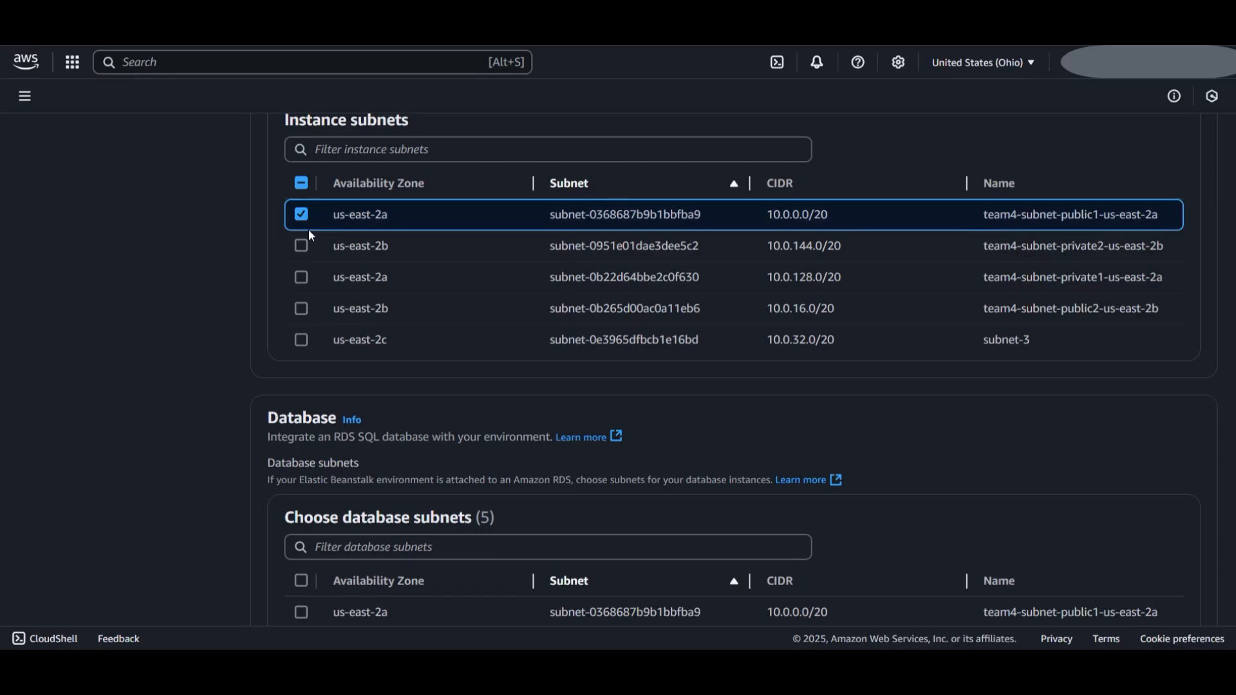
{"action": "left_click", "coordinate": [298, 313]}
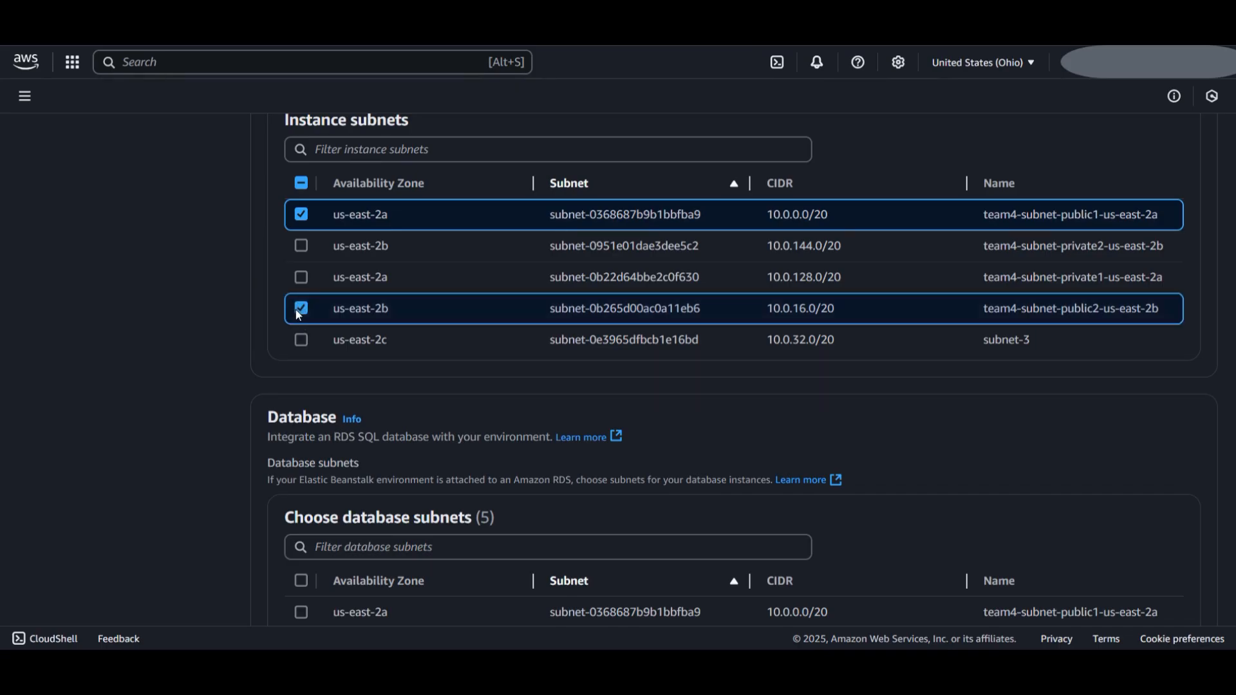
{"action": "scroll", "coordinate": [495, 467], "scroll_direction": "down", "scroll_amount": 3}
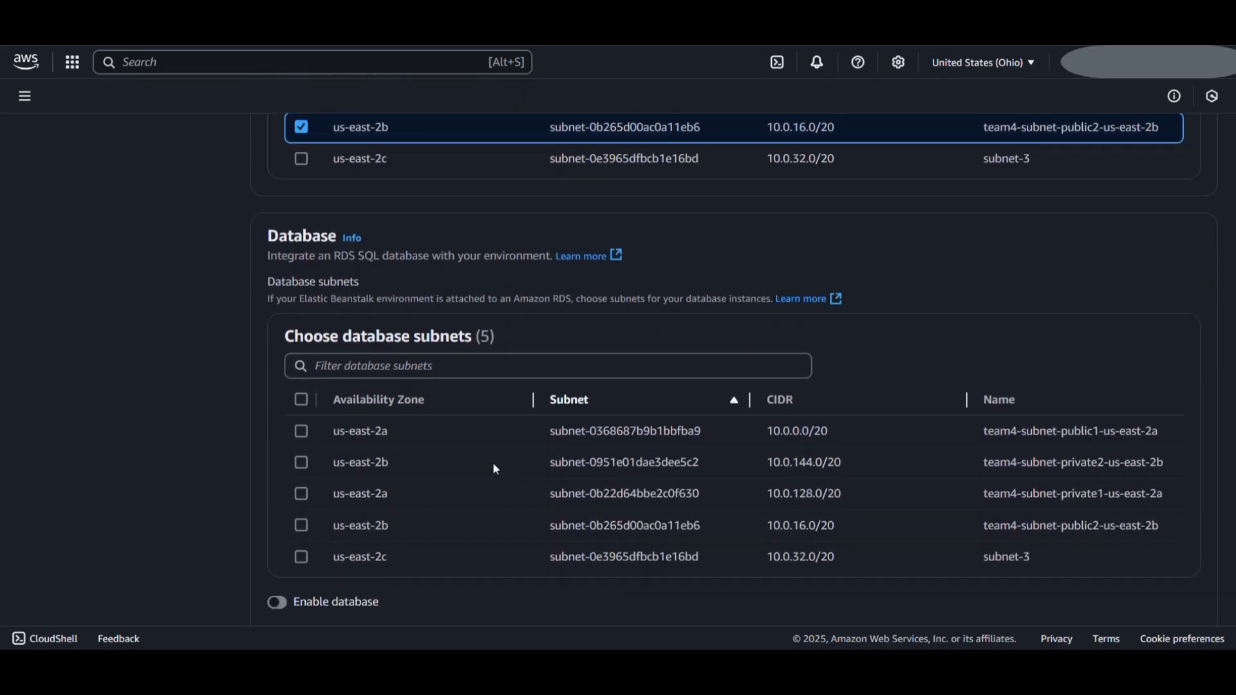
{"action": "scroll", "coordinate": [493, 465], "scroll_direction": "down", "scroll_amount": 4}
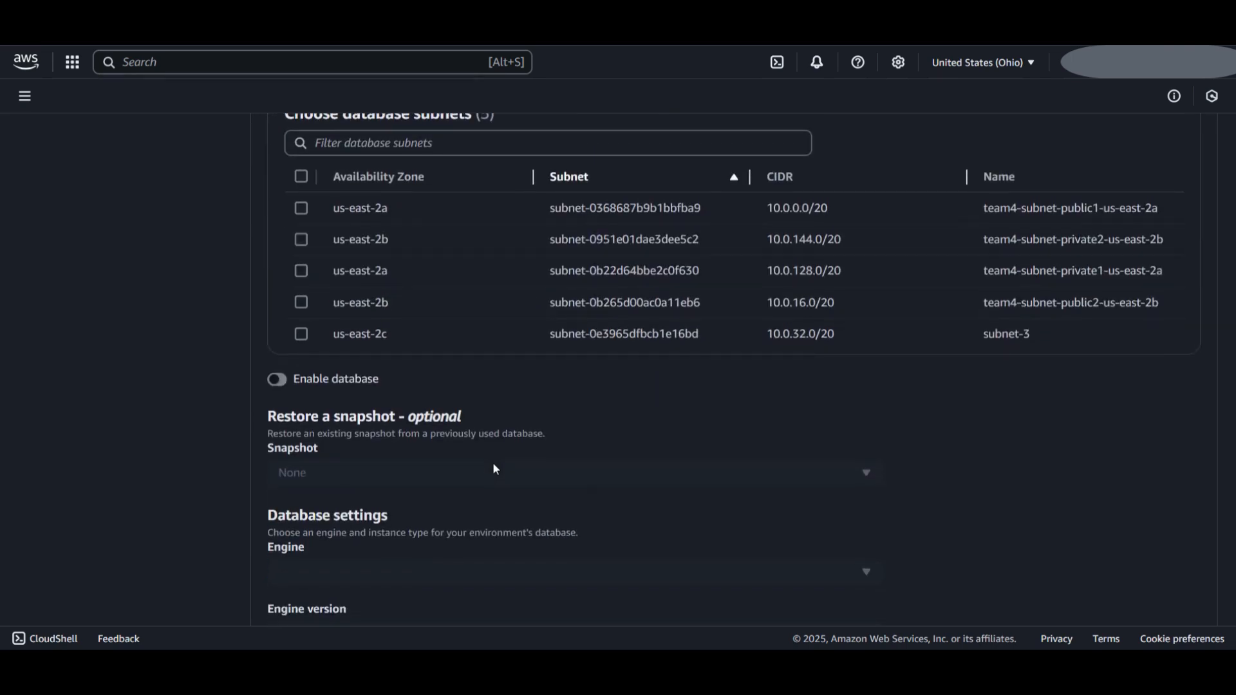
{"action": "scroll", "coordinate": [494, 469], "scroll_direction": "down", "scroll_amount": 12}
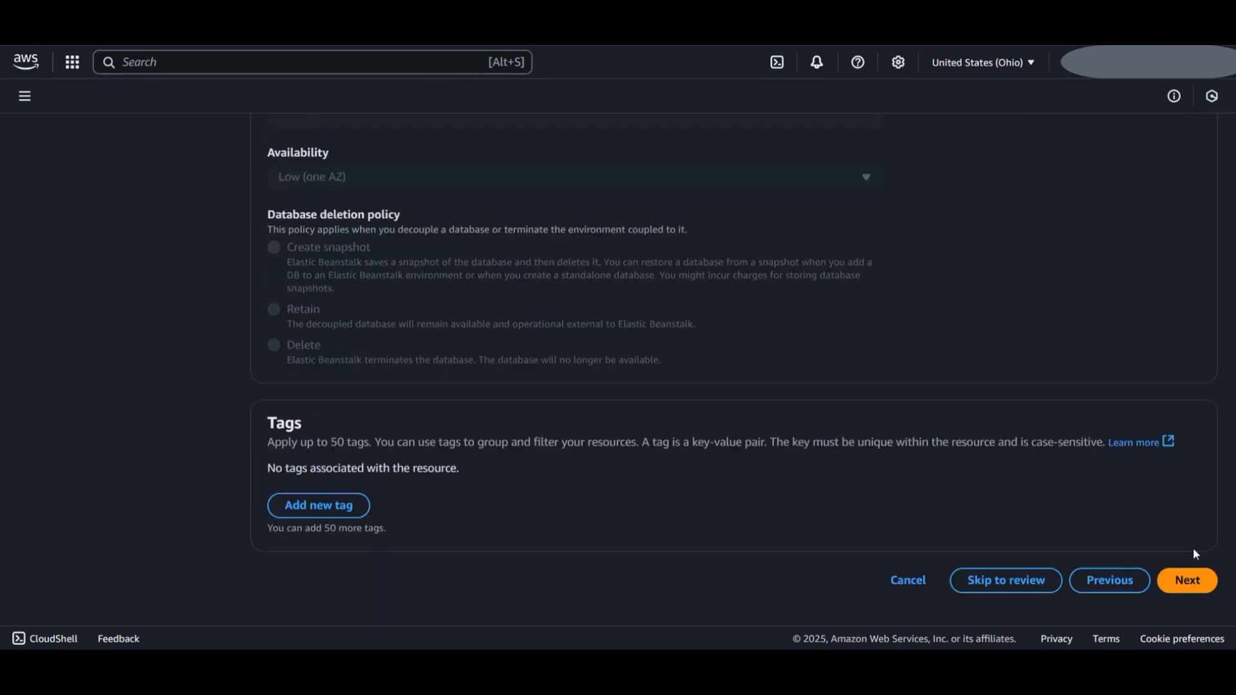
{"action": "left_click", "coordinate": [1189, 583]}
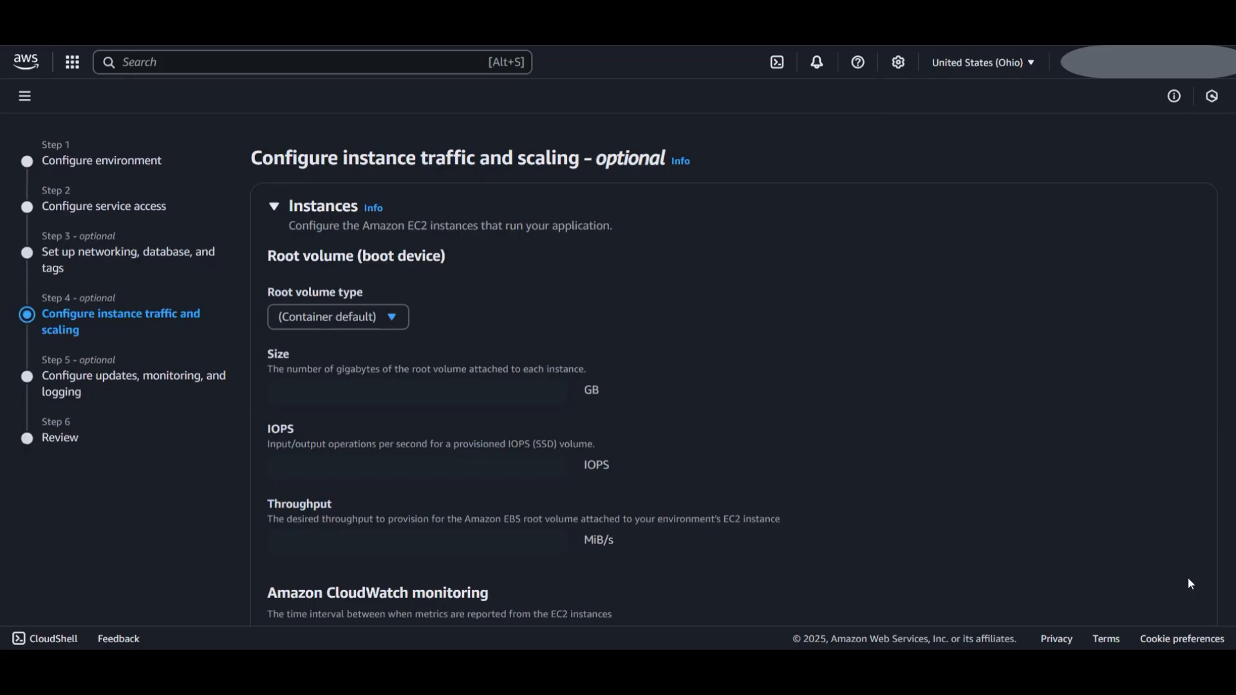
Step: Set the root volume type of the instances to General Purpose (SSD)
{"action": "scroll", "coordinate": [1188, 578], "scroll_direction": "down", "scroll_amount": 1}
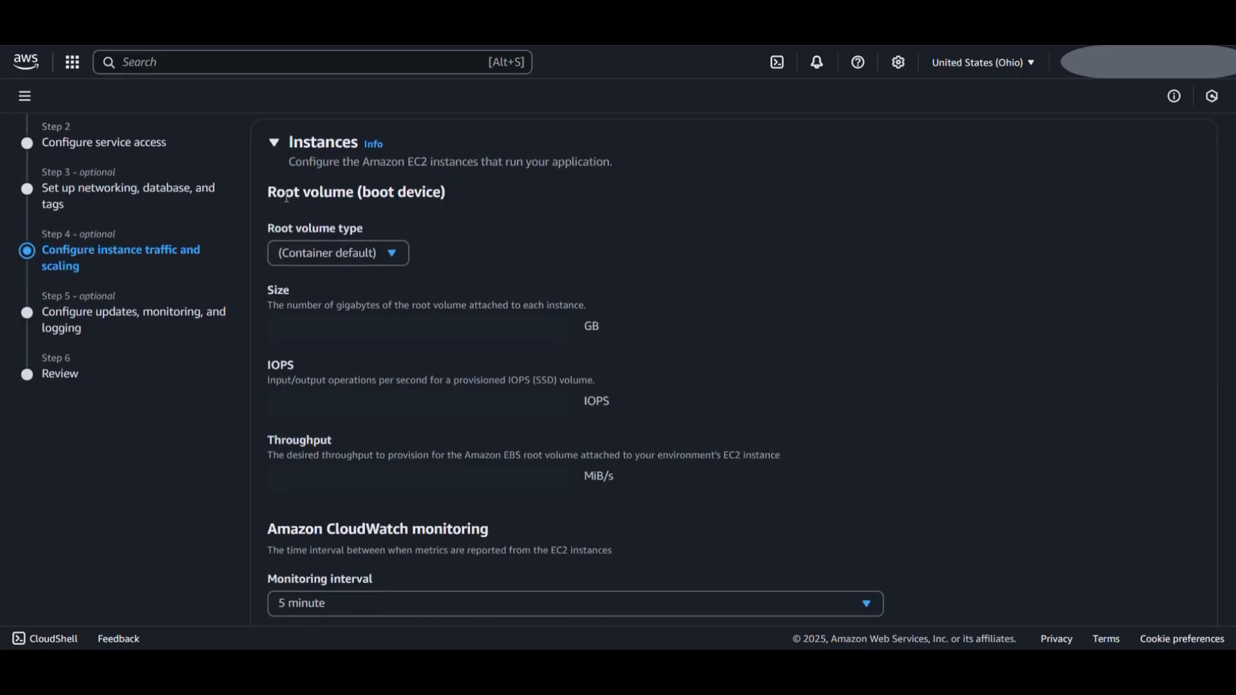
{"action": "left_click", "coordinate": [388, 260]}
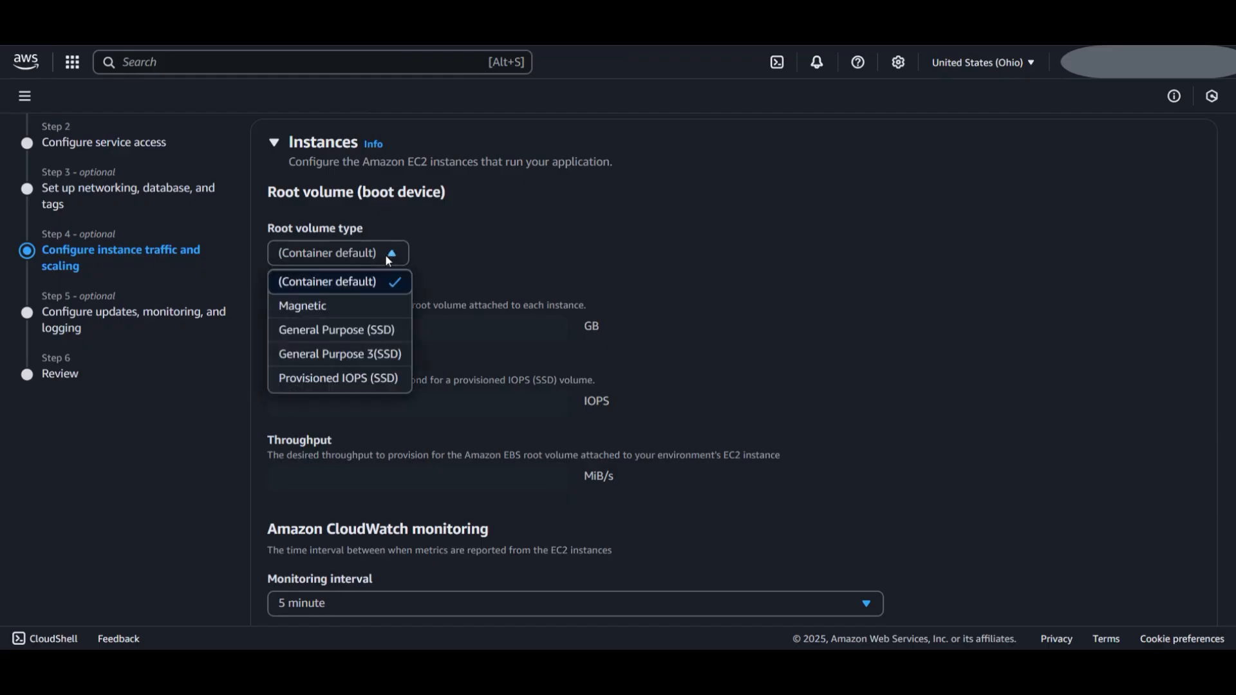
{"action": "left_click", "coordinate": [366, 332]}
Step: Increase the root volume size in gigabytes for the environment's instances
{"action": "scroll", "coordinate": [364, 333], "scroll_direction": "down", "scroll_amount": 2}
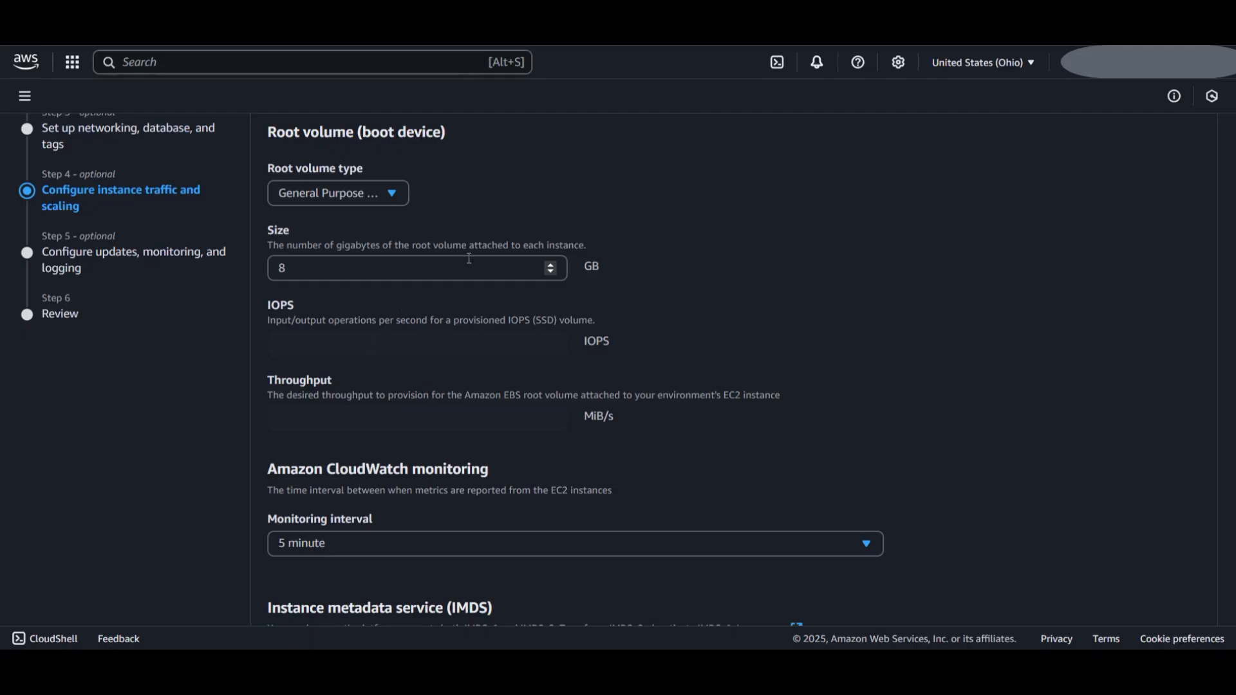
{"action": "left_click", "coordinate": [551, 265]}
{"action": "left_click", "coordinate": [551, 265]}
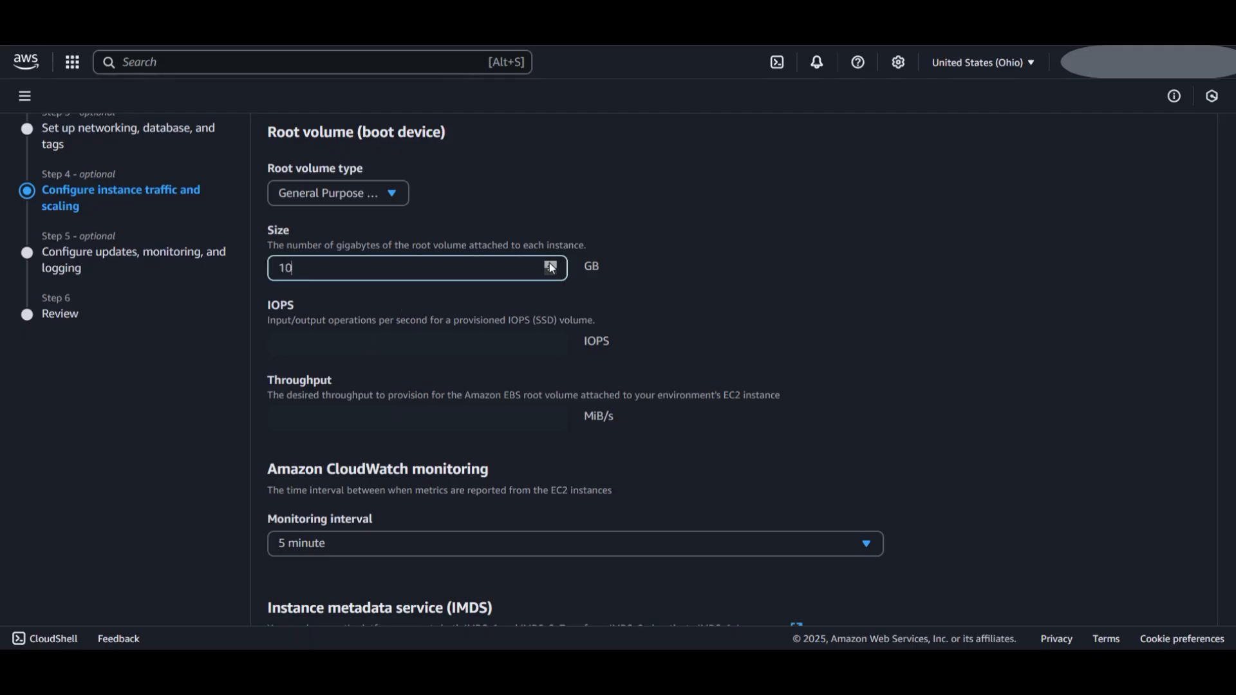
{"action": "left_click", "coordinate": [551, 265]}
{"action": "left_click", "coordinate": [551, 265]}
{"action": "left_click", "coordinate": [551, 265]}
{"action": "left_click", "coordinate": [552, 273]}
{"action": "scroll", "coordinate": [658, 277], "scroll_direction": "down", "scroll_amount": 1}
{"action": "scroll", "coordinate": [658, 277], "scroll_direction": "down", "scroll_amount": 4}
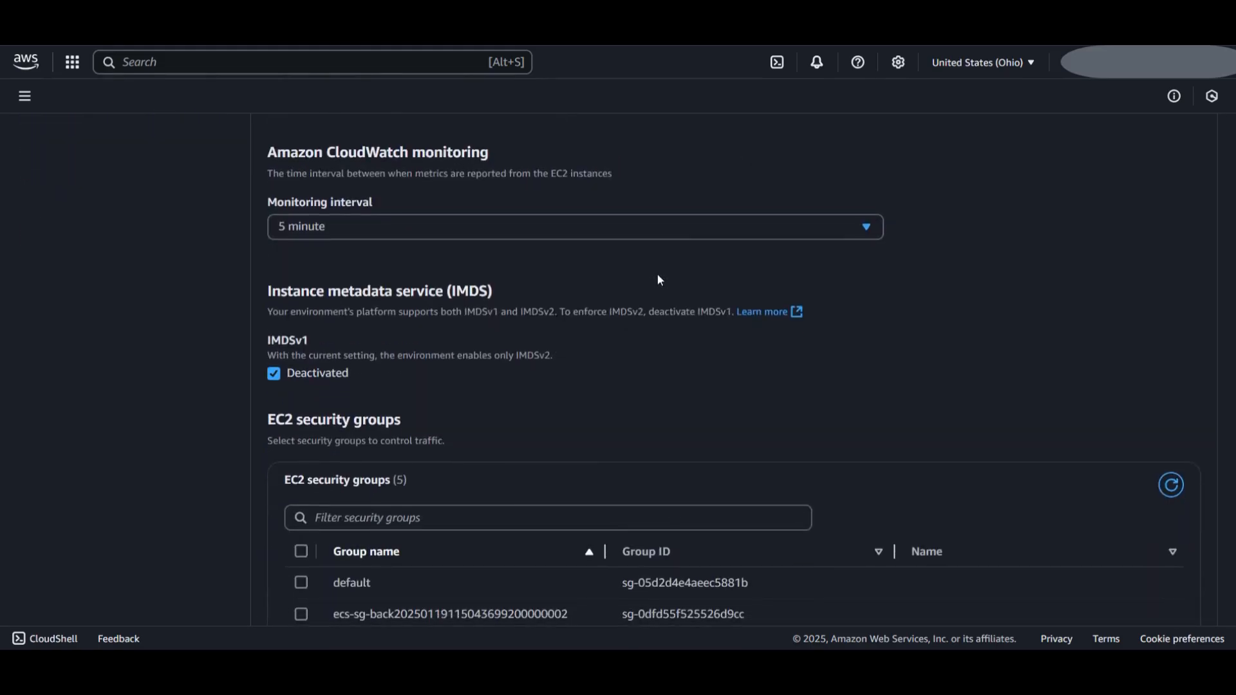
Step: Uncheck the IMDSv1 Deactivated option so IMDSv1 is allowed, and assign the ELP SG security group to the instances
{"action": "scroll", "coordinate": [659, 279], "scroll_direction": "down", "scroll_amount": 1}
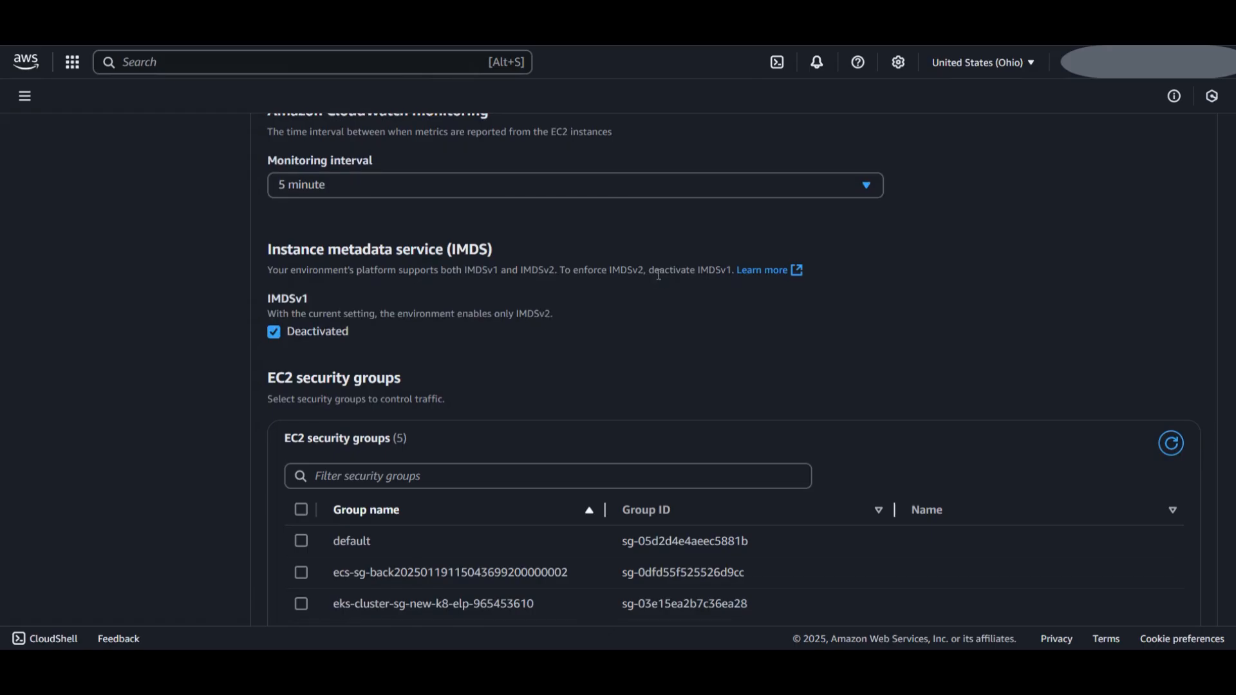
{"action": "left_click", "coordinate": [274, 332]}
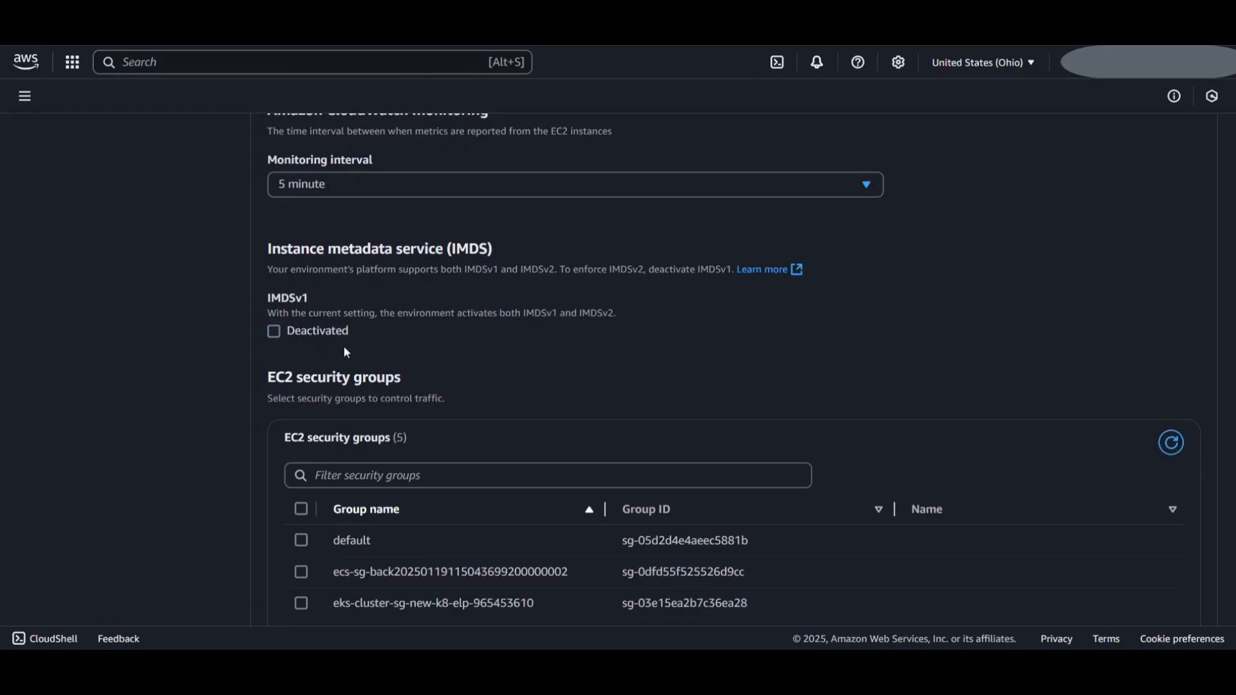
{"action": "scroll", "coordinate": [342, 346], "scroll_direction": "down", "scroll_amount": 2}
{"action": "scroll", "coordinate": [346, 353], "scroll_direction": "down", "scroll_amount": 2}
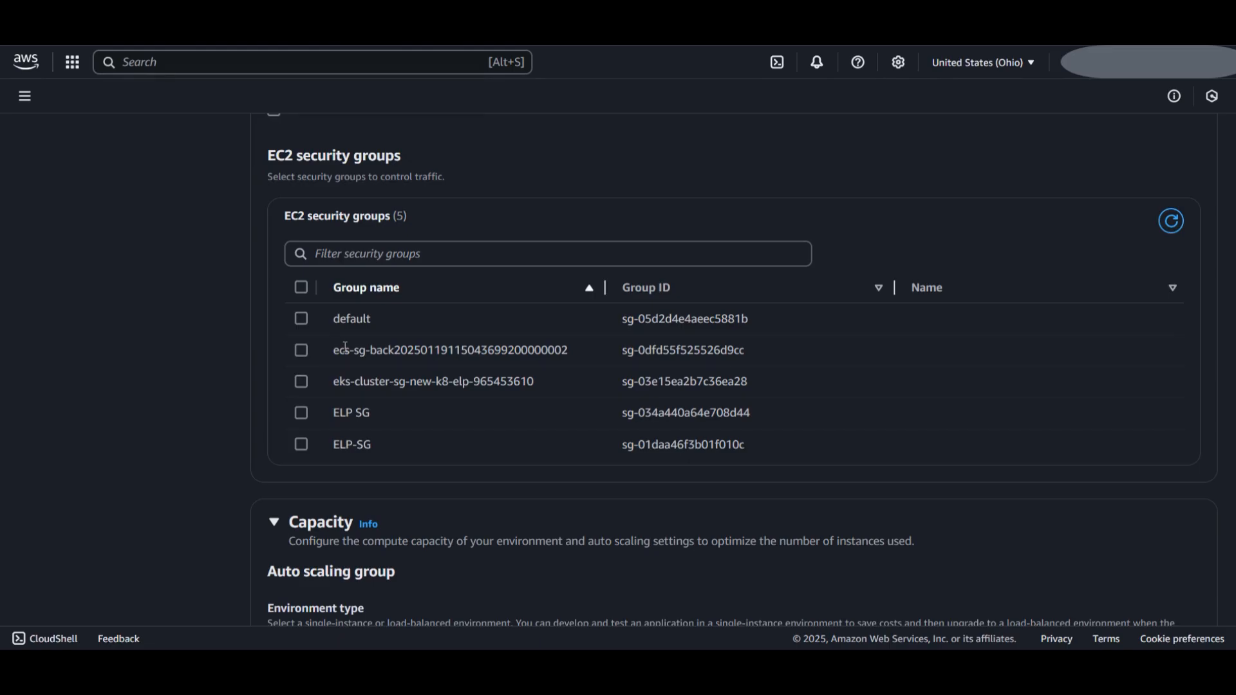
{"action": "left_click", "coordinate": [302, 414]}
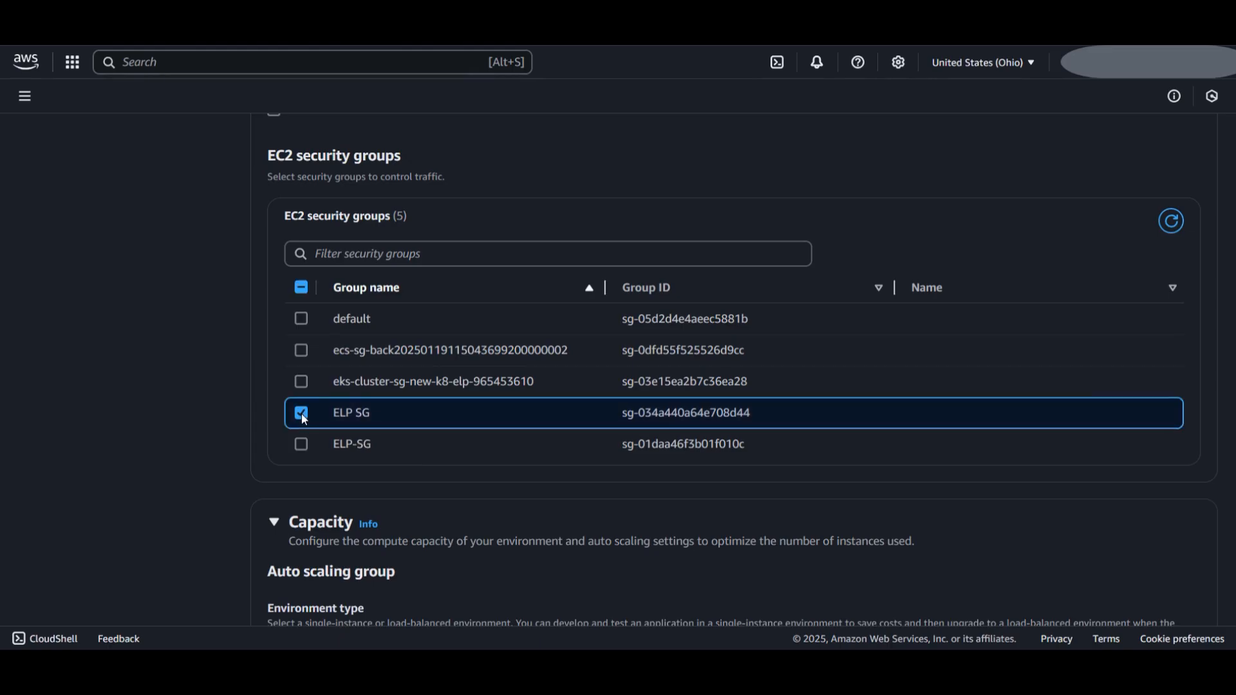
Step: Keep the environment type as Single instance and set the On-Demand base to 1
{"action": "scroll", "coordinate": [301, 415], "scroll_direction": "down", "scroll_amount": 4}
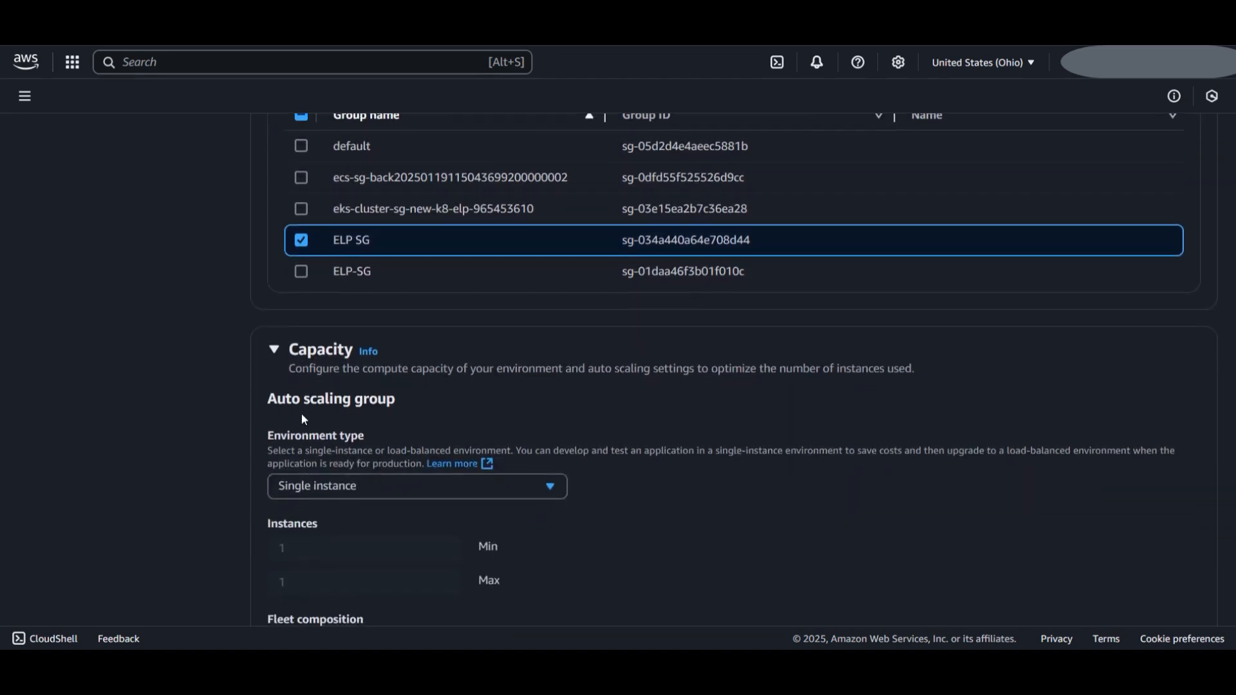
{"action": "scroll", "coordinate": [304, 419], "scroll_direction": "down", "scroll_amount": 2}
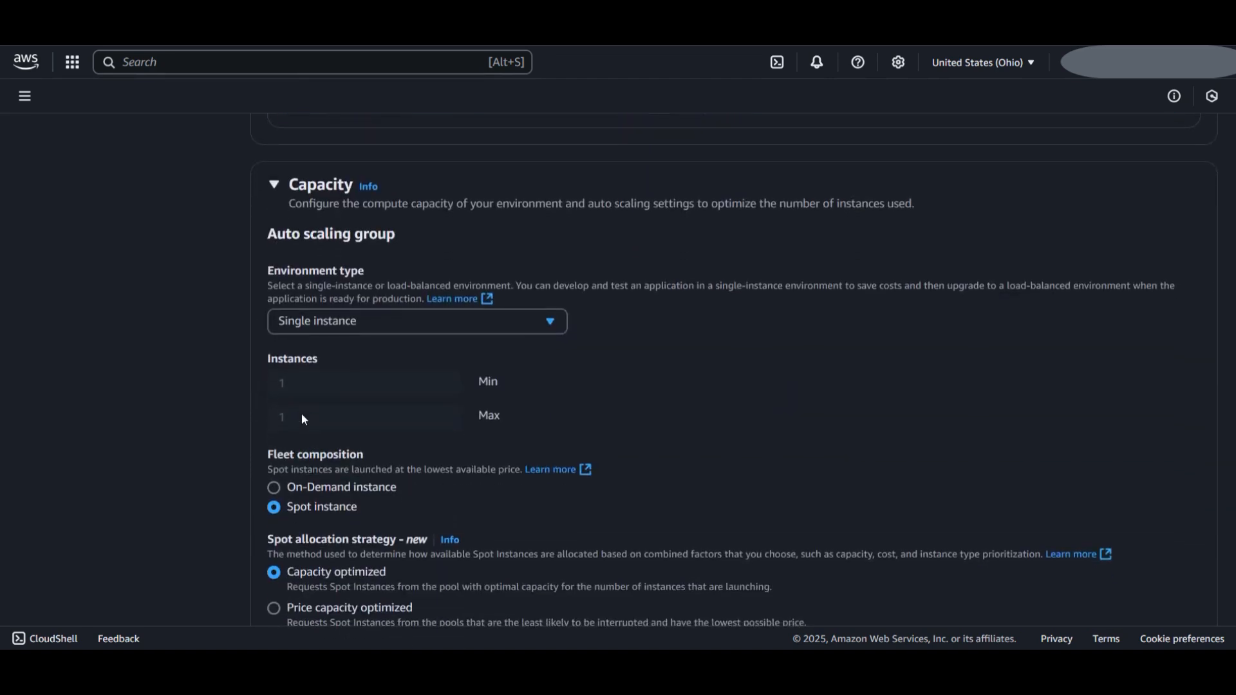
{"action": "left_click", "coordinate": [550, 330]}
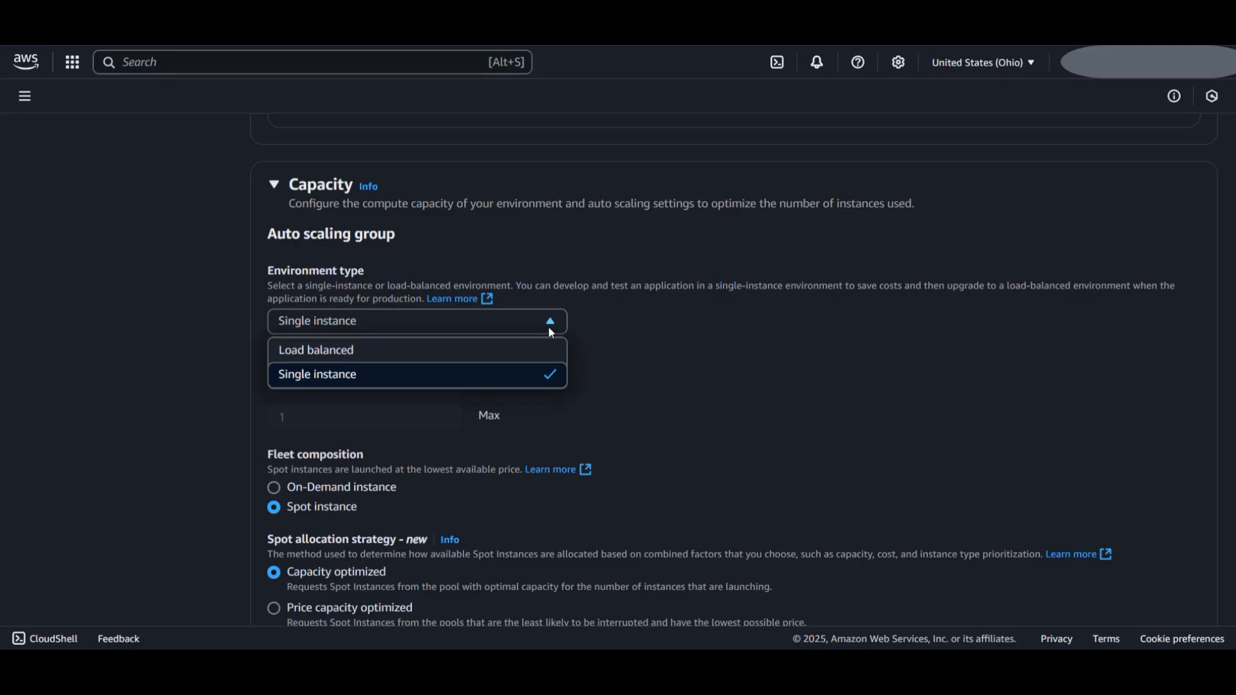
{"action": "left_click", "coordinate": [636, 377]}
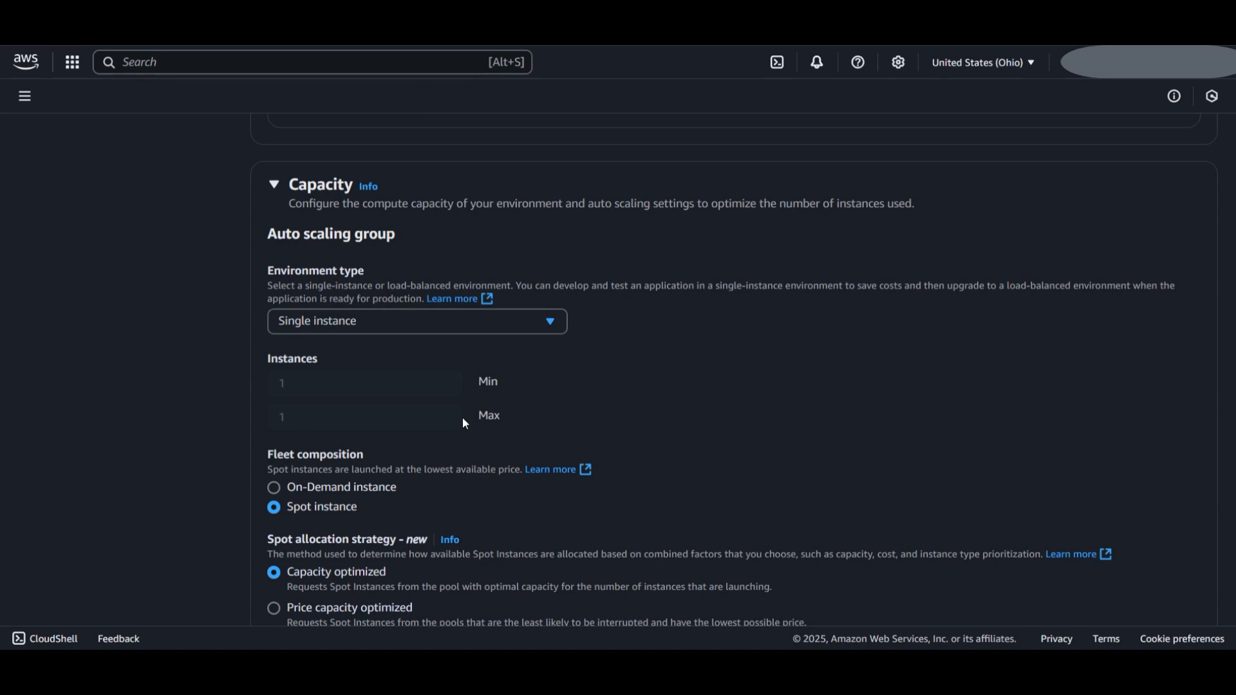
{"action": "scroll", "coordinate": [464, 419], "scroll_direction": "down", "scroll_amount": 3}
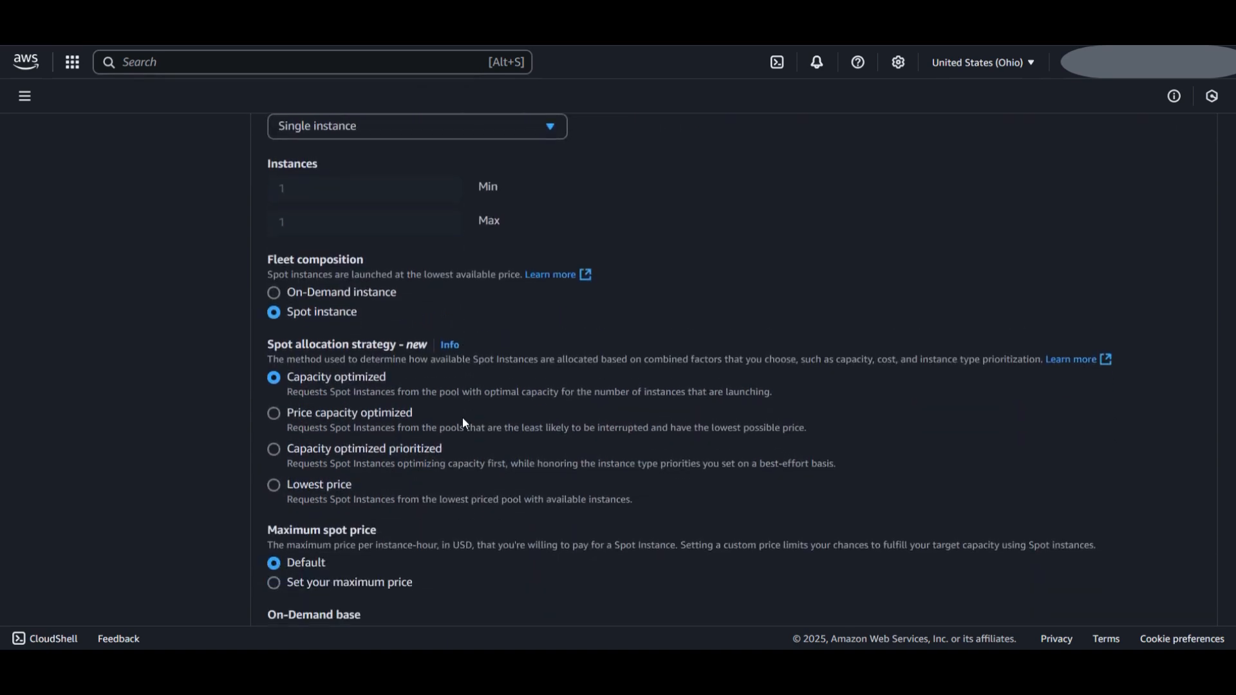
{"action": "scroll", "coordinate": [465, 423], "scroll_direction": "down", "scroll_amount": 2}
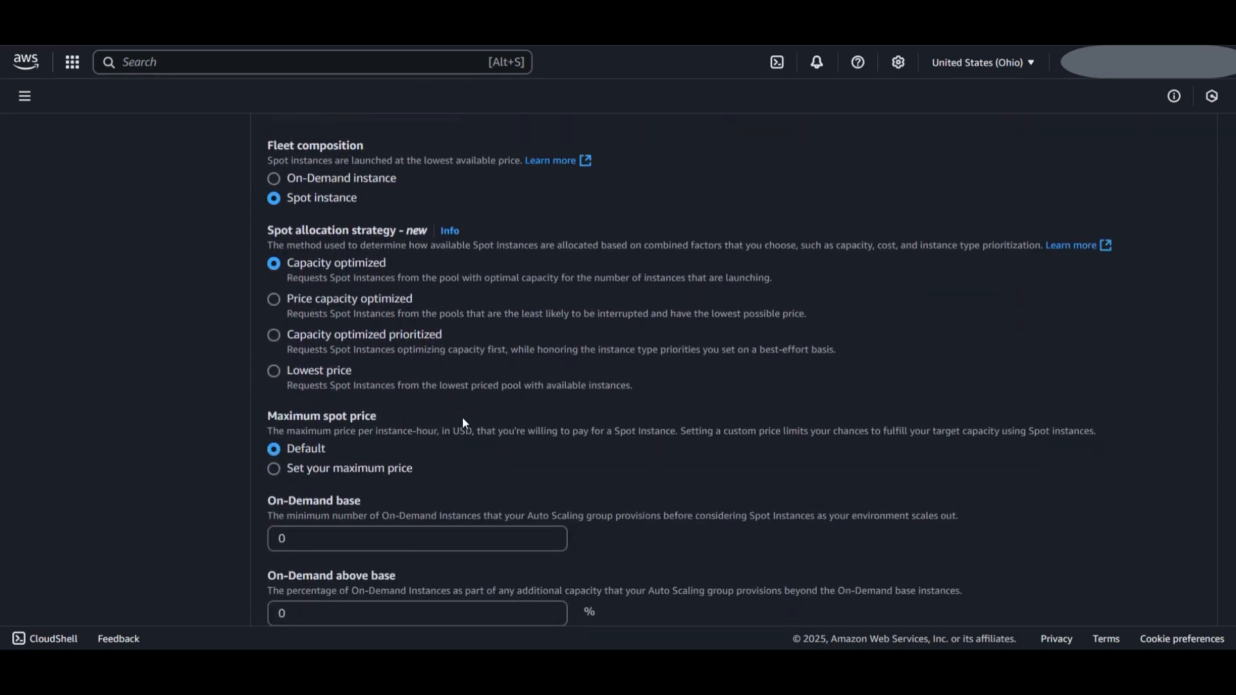
{"action": "scroll", "coordinate": [465, 423], "scroll_direction": "down", "scroll_amount": 2}
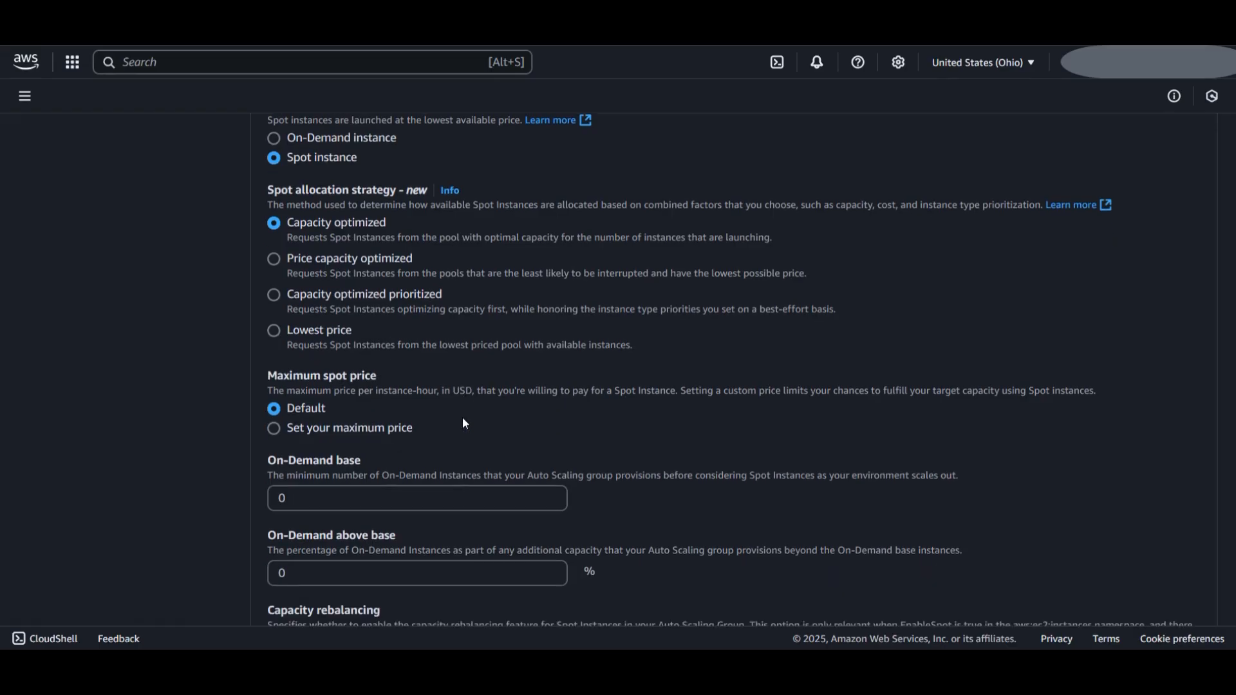
{"action": "scroll", "coordinate": [465, 423], "scroll_direction": "down", "scroll_amount": 2}
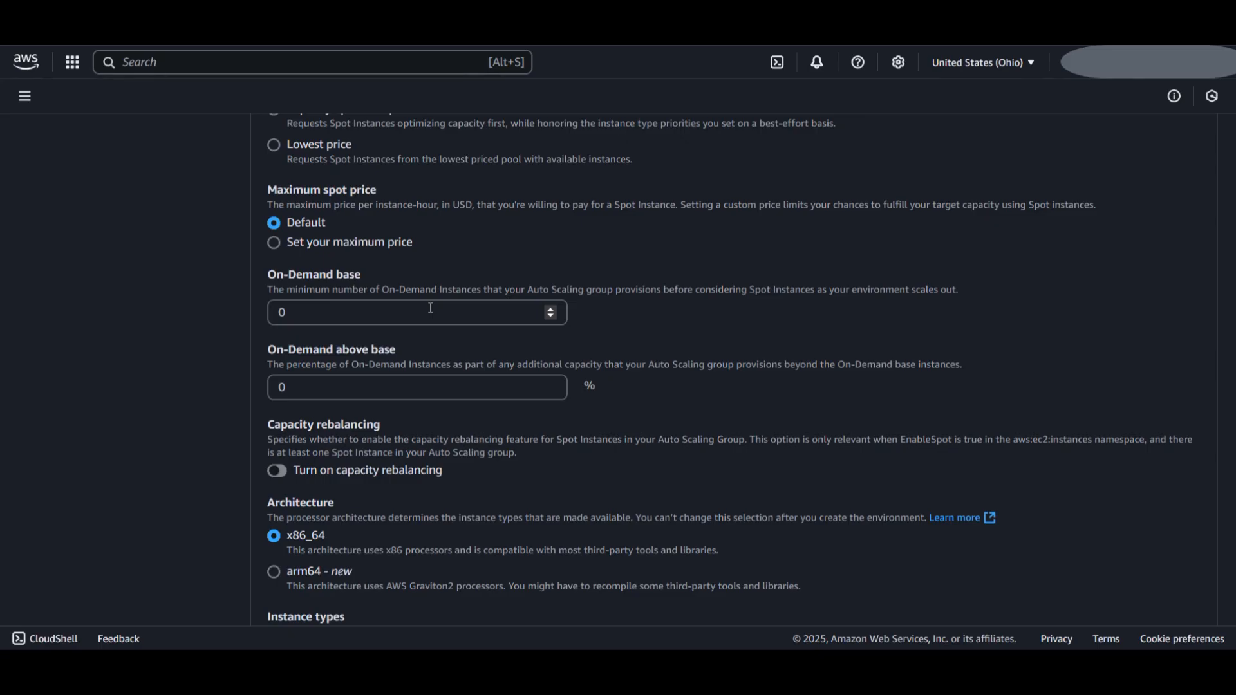
{"action": "left_click", "coordinate": [551, 309]}
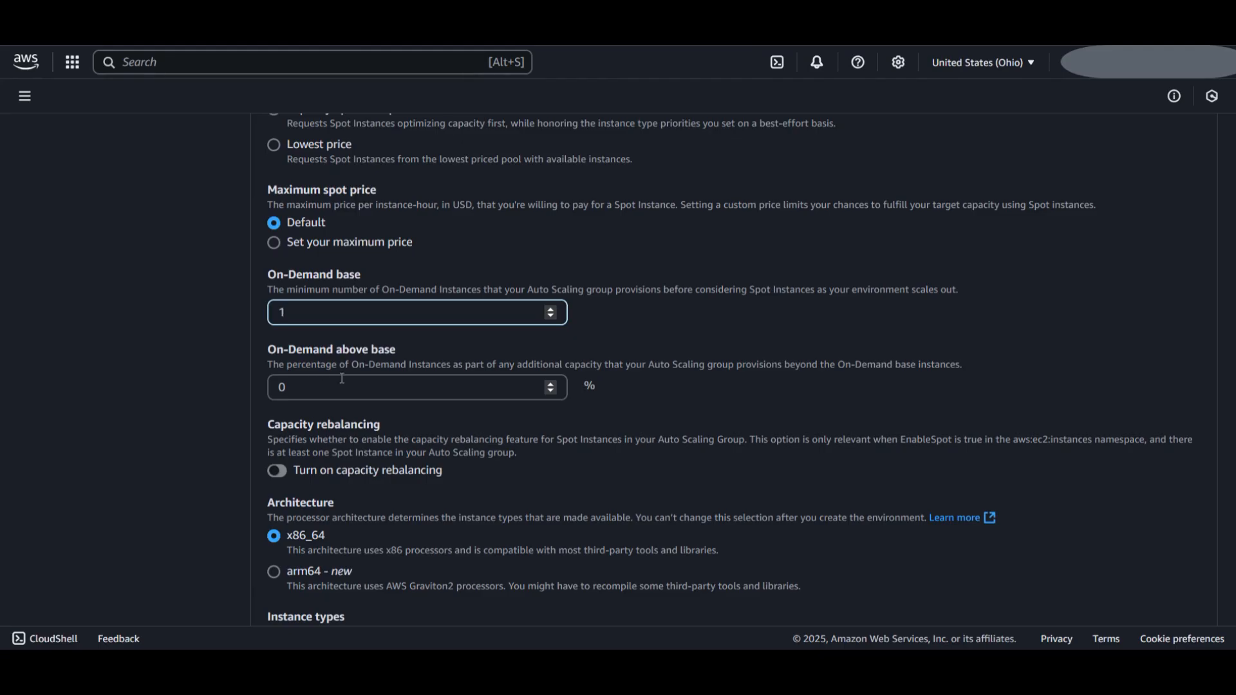
Step: Set the On-Demand above base percentage to 80%
{"action": "left_click", "coordinate": [550, 384]}
{"action": "left_click", "coordinate": [550, 384]}
{"action": "left_click", "coordinate": [550, 384]}
{"action": "left_click", "coordinate": [551, 384]}
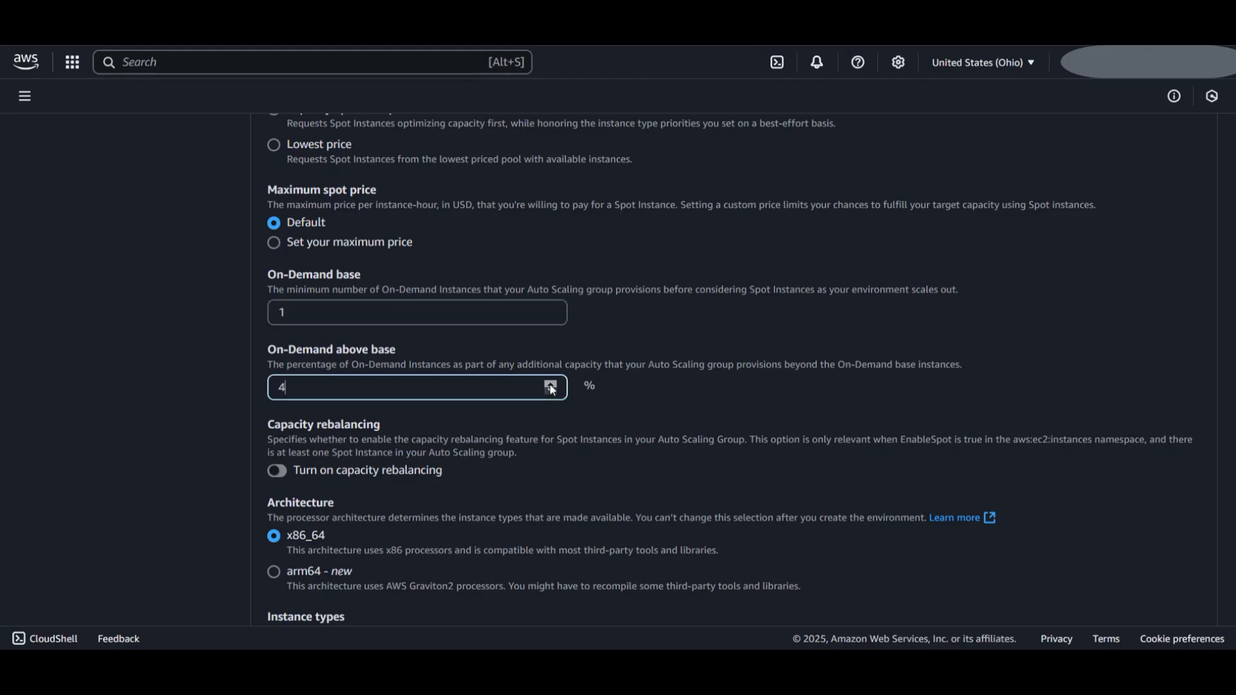
{"action": "left_click", "coordinate": [550, 385]}
{"action": "left_click", "coordinate": [550, 385]}
{"action": "left_click", "coordinate": [551, 384]}
{"action": "left_click", "coordinate": [550, 384]}
{"action": "left_click", "coordinate": [551, 384]}
{"action": "key", "text": "BackSpace"}
{"action": "type", "text": "80"}
Step: Make t2.micro the only instance type by removing t3.small, and continue to the updates, monitoring, and logging settings
{"action": "scroll", "coordinate": [570, 492], "scroll_direction": "down", "scroll_amount": 4}
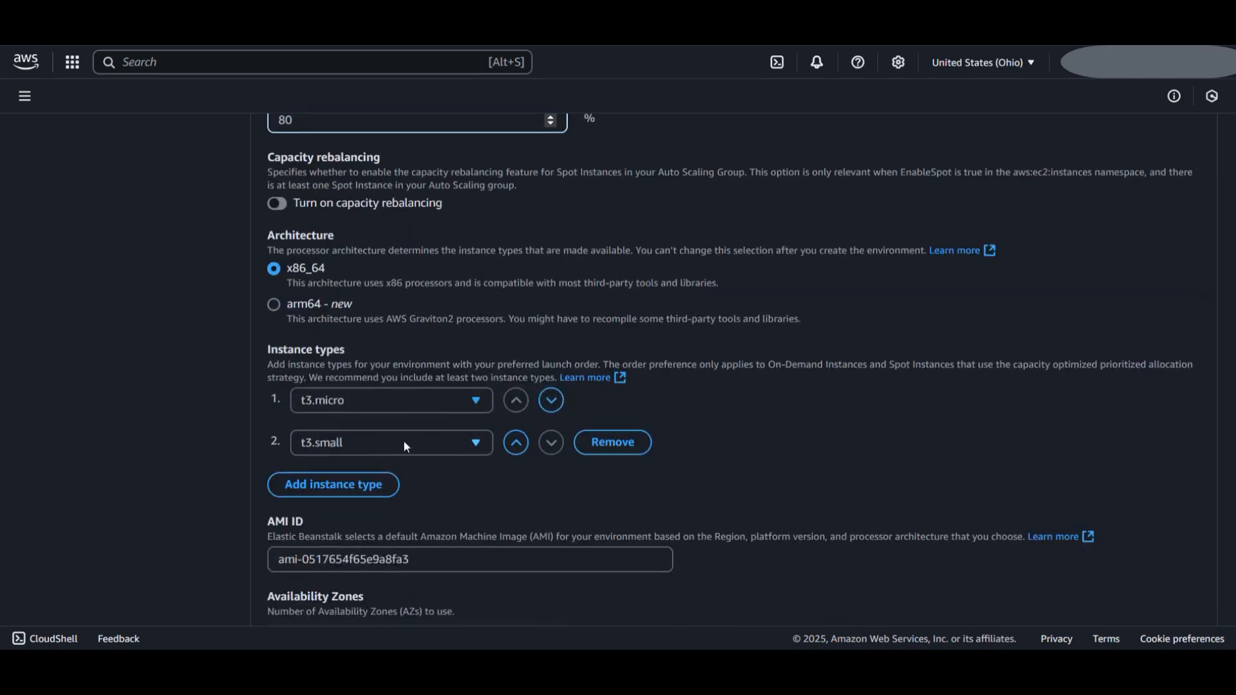
{"action": "left_click", "coordinate": [620, 442]}
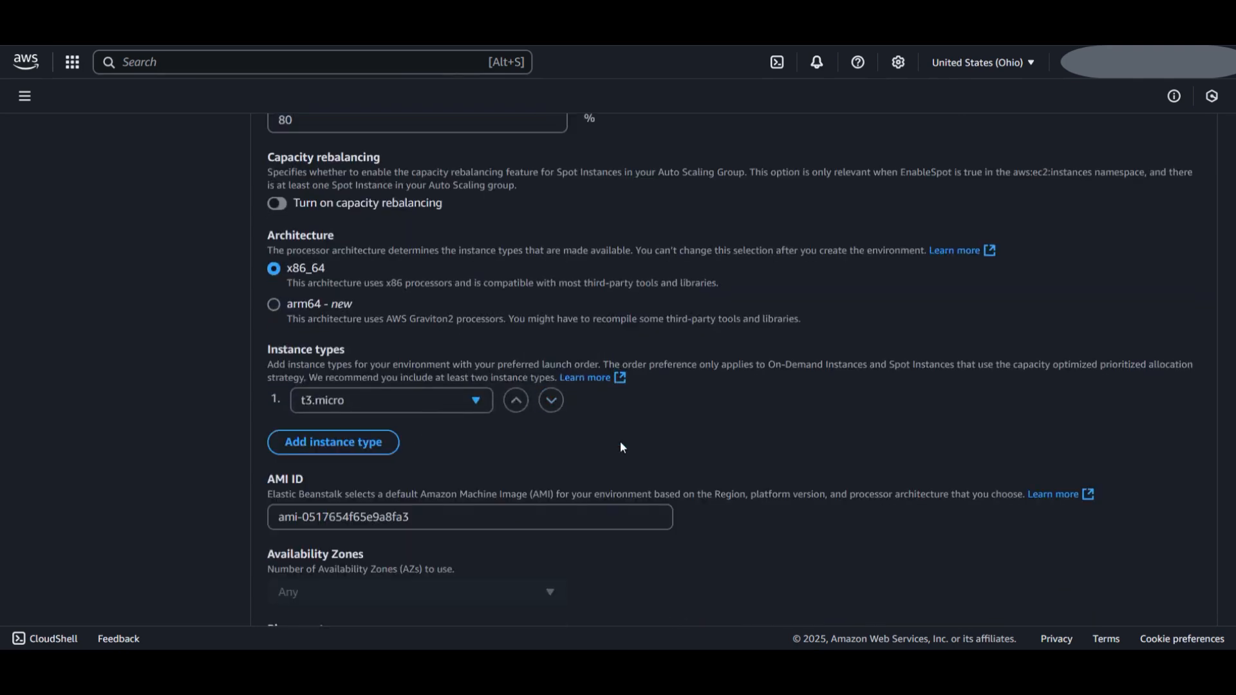
{"action": "left_click", "coordinate": [475, 403]}
{"action": "type", "text": "t"}
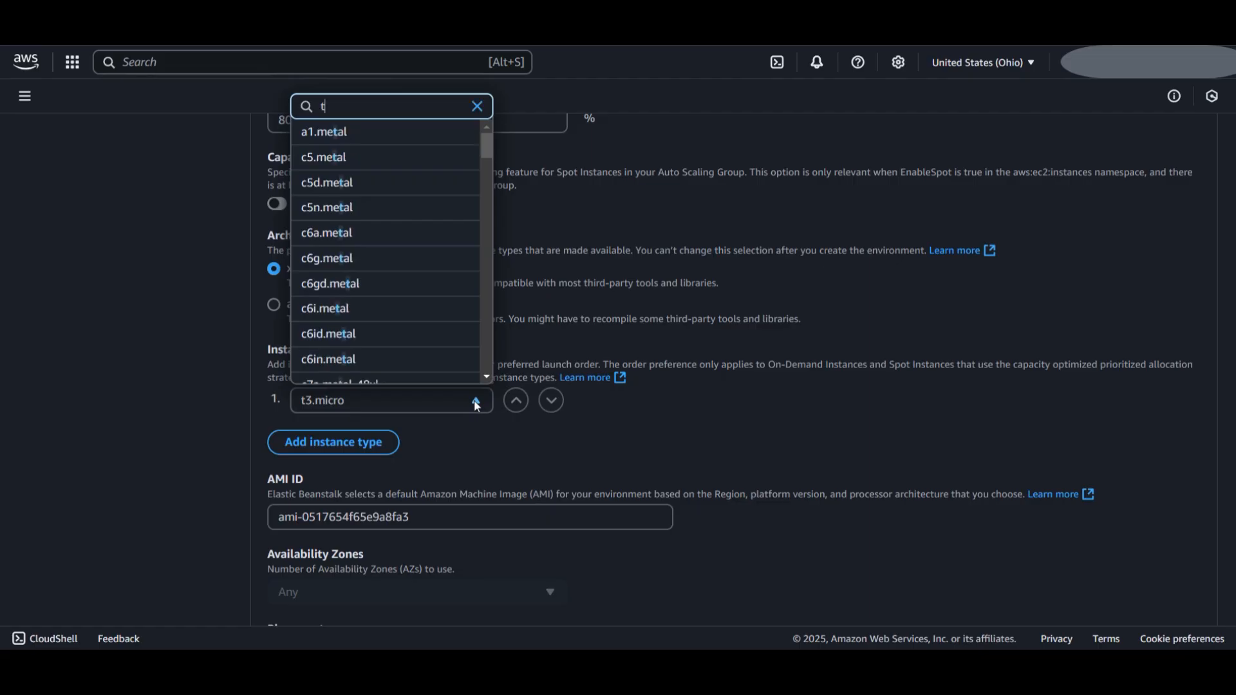
{"action": "type", "text": "2"}
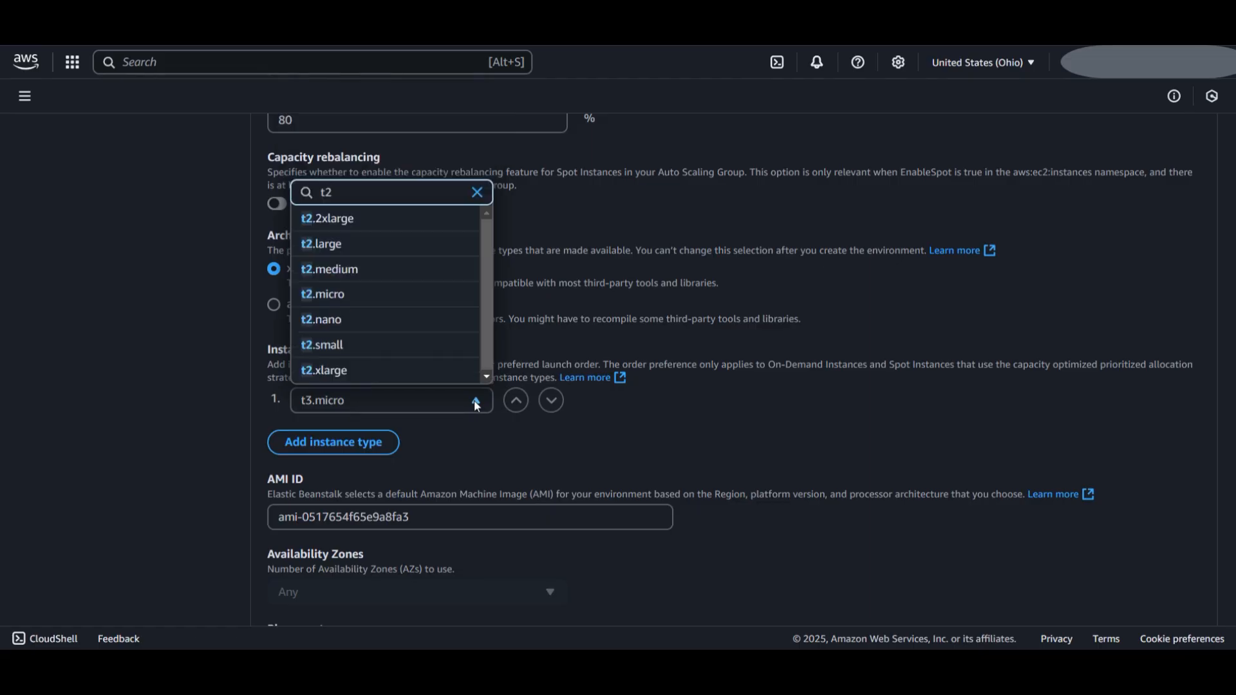
{"action": "left_click", "coordinate": [410, 305]}
{"action": "scroll", "coordinate": [331, 412], "scroll_direction": "down", "scroll_amount": 3}
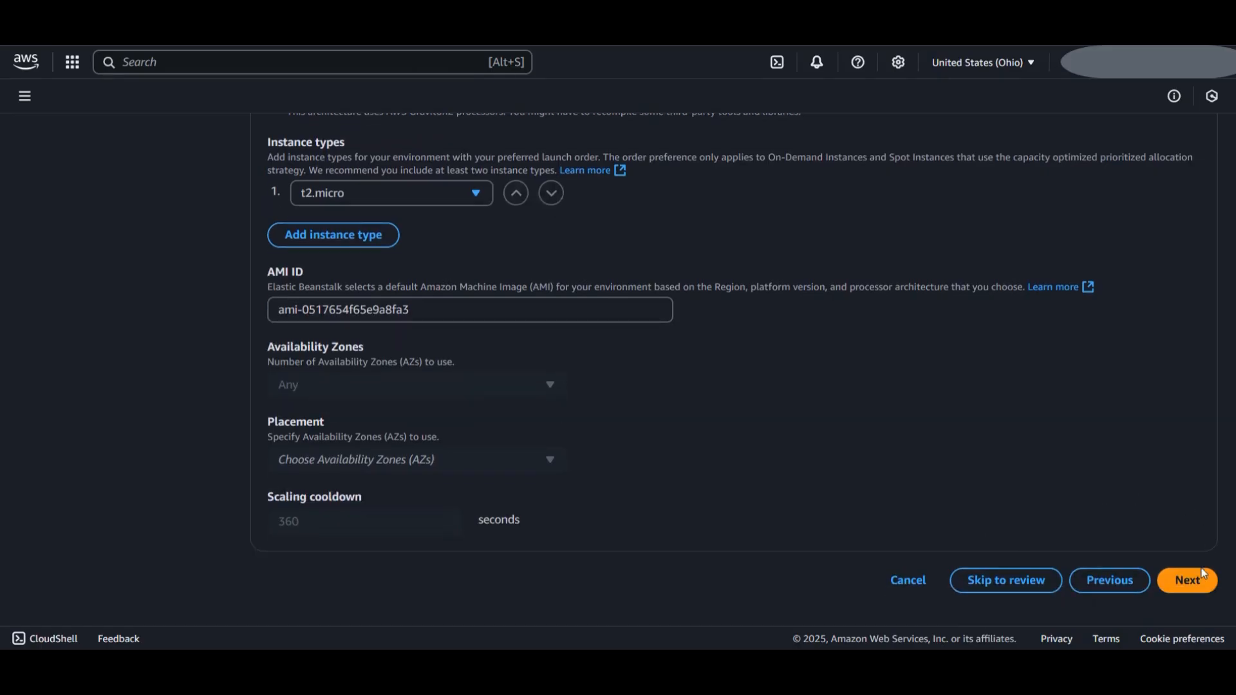
{"action": "left_click", "coordinate": [1191, 582]}
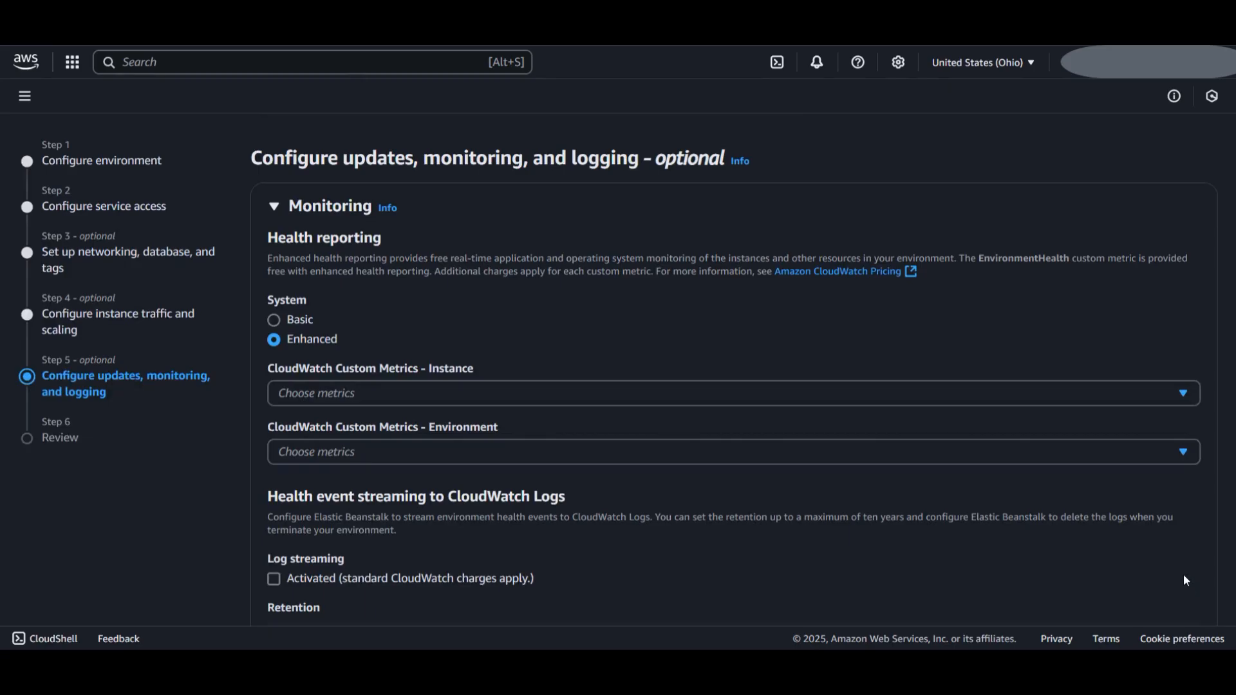
Step: Set health reporting to Basic and deactivate managed platform updates
{"action": "scroll", "coordinate": [567, 410], "scroll_direction": "down", "scroll_amount": 1}
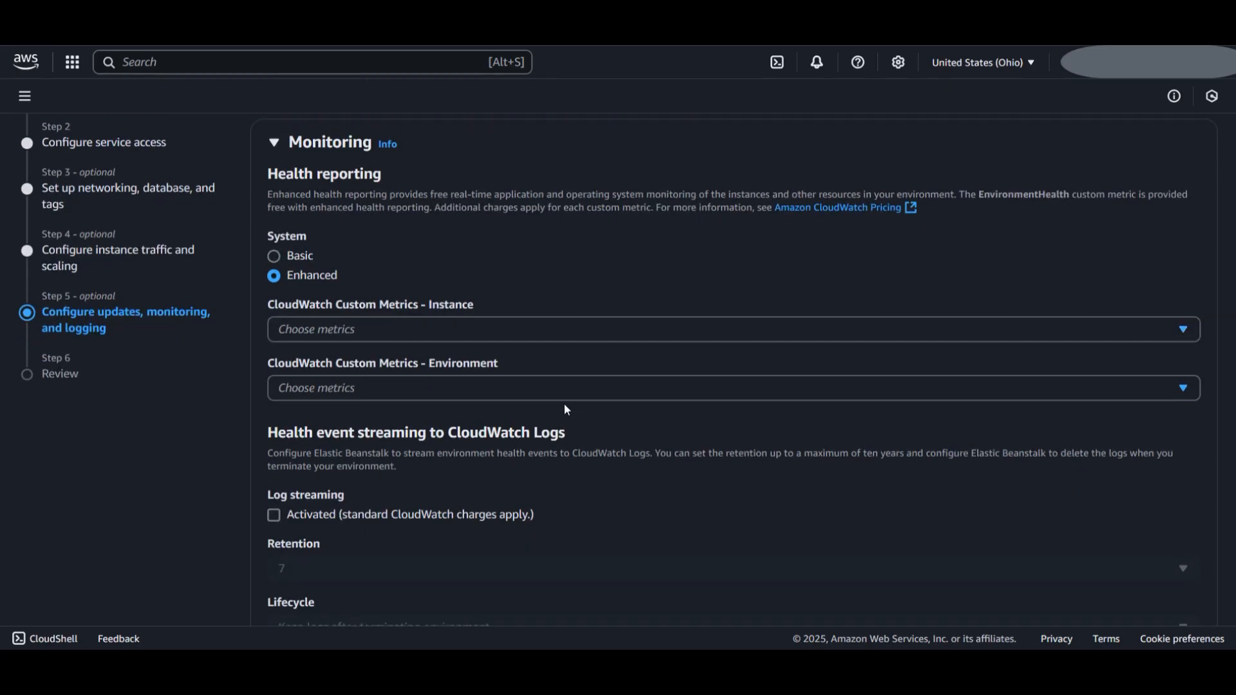
{"action": "left_click", "coordinate": [276, 260]}
{"action": "scroll", "coordinate": [378, 314], "scroll_direction": "down", "scroll_amount": 3}
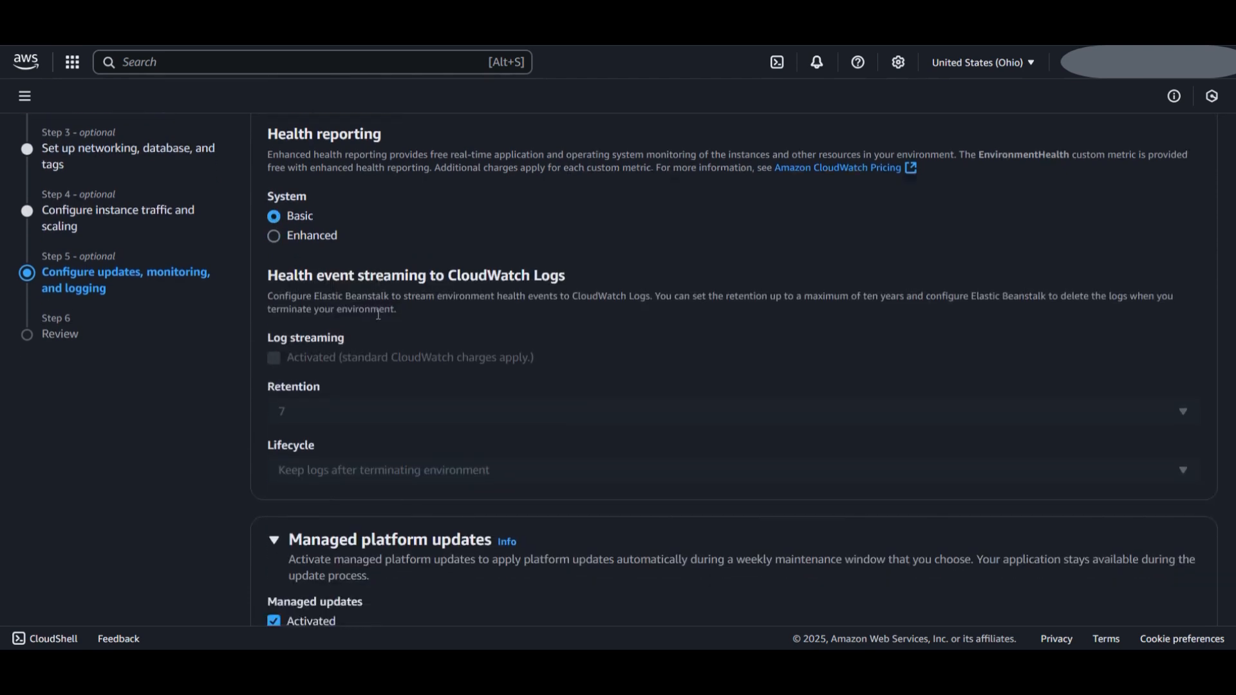
{"action": "scroll", "coordinate": [379, 314], "scroll_direction": "down", "scroll_amount": 3}
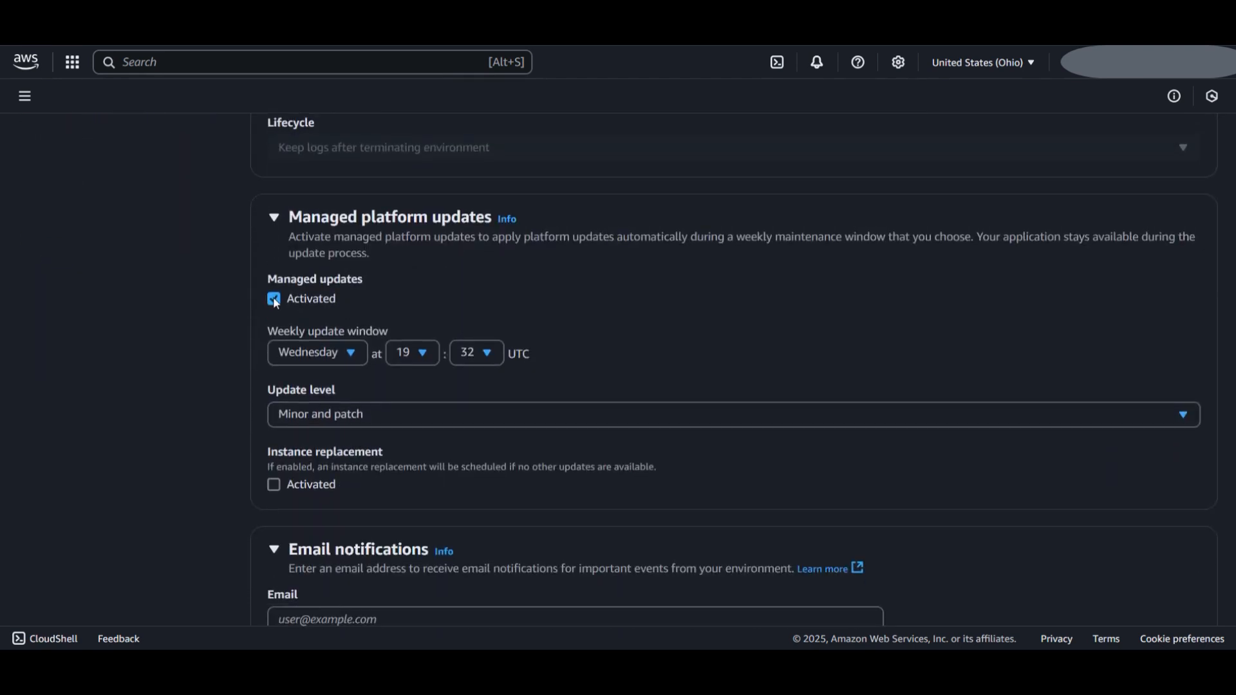
{"action": "left_click", "coordinate": [274, 300]}
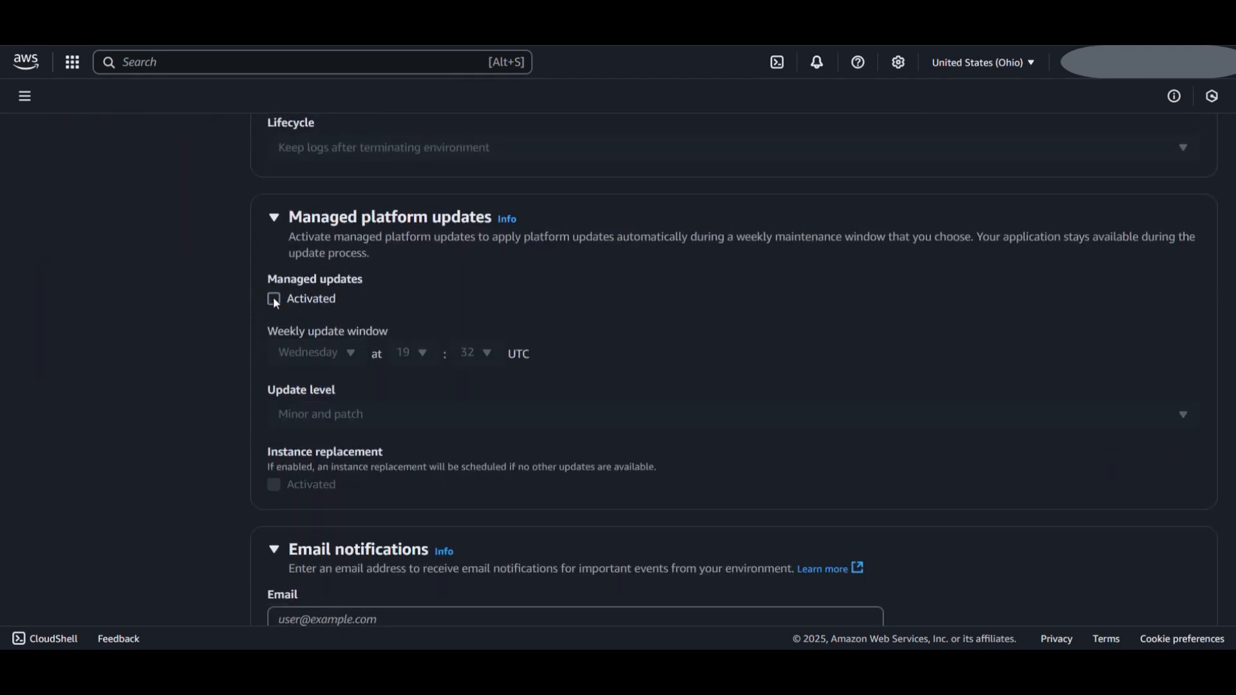
Step: Keep the default rolling update, deployment, and platform software settings and proceed to the configuration review
{"action": "scroll", "coordinate": [275, 300], "scroll_direction": "down", "scroll_amount": 8}
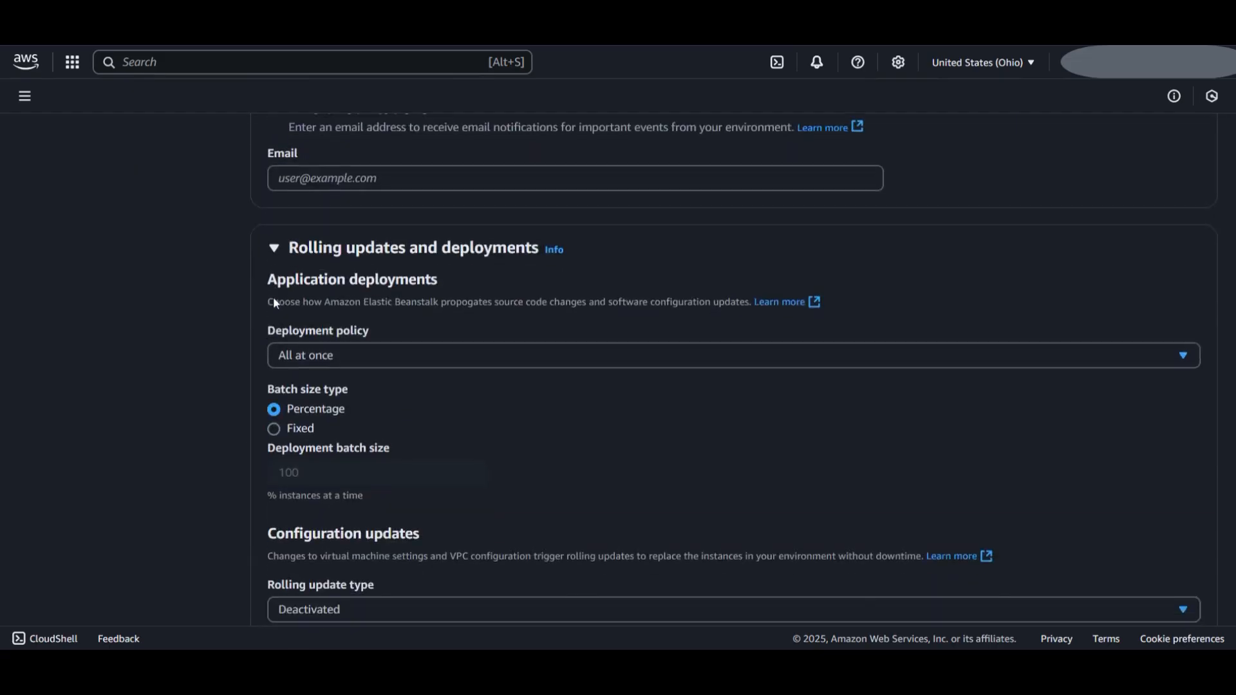
{"action": "scroll", "coordinate": [275, 303], "scroll_direction": "down", "scroll_amount": 6}
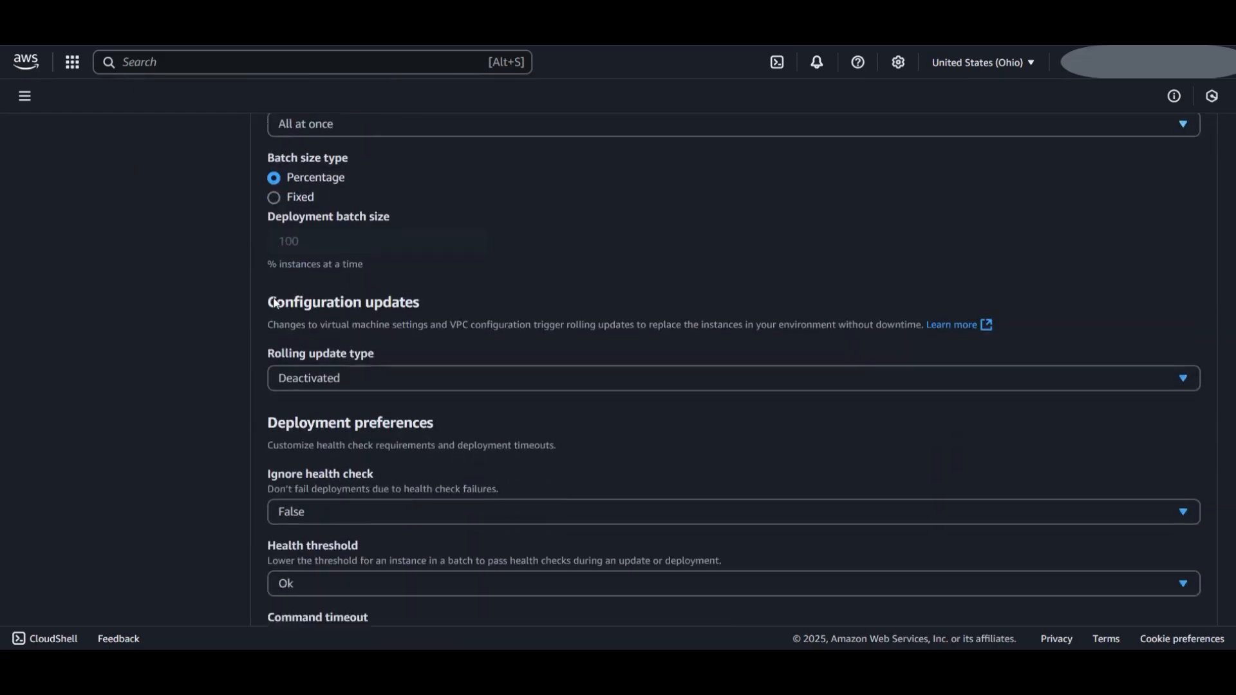
{"action": "scroll", "coordinate": [275, 303], "scroll_direction": "down", "scroll_amount": 1}
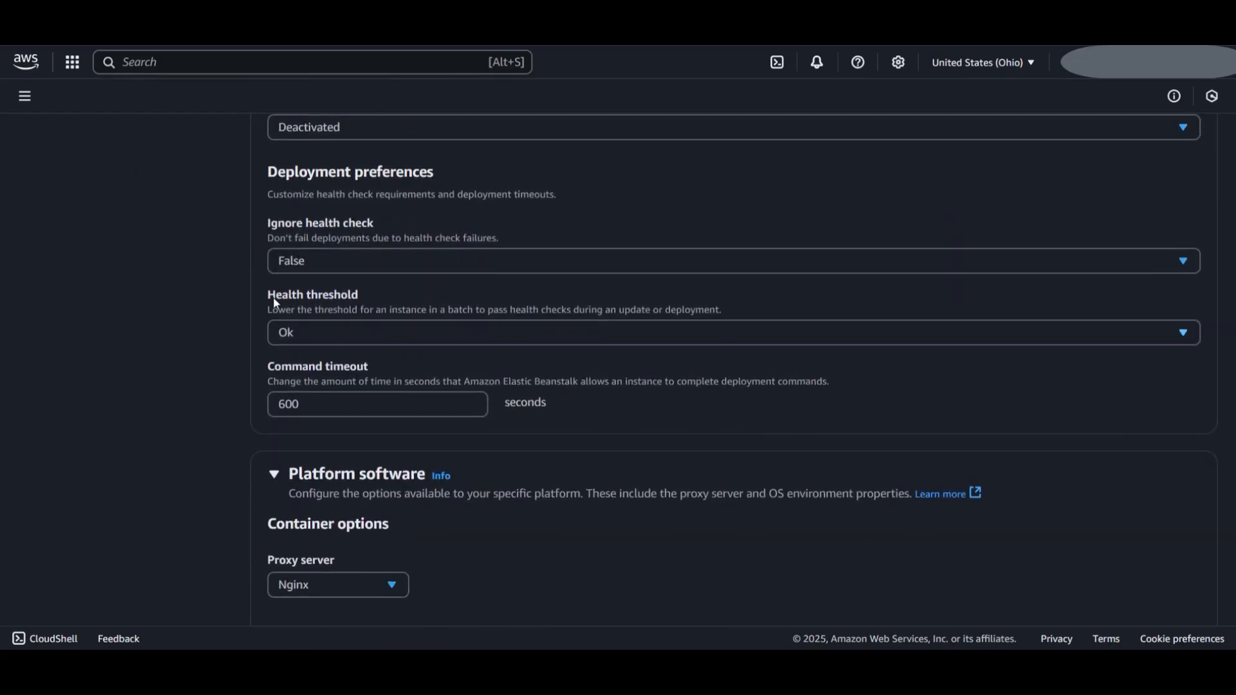
{"action": "scroll", "coordinate": [275, 302], "scroll_direction": "down", "scroll_amount": 4}
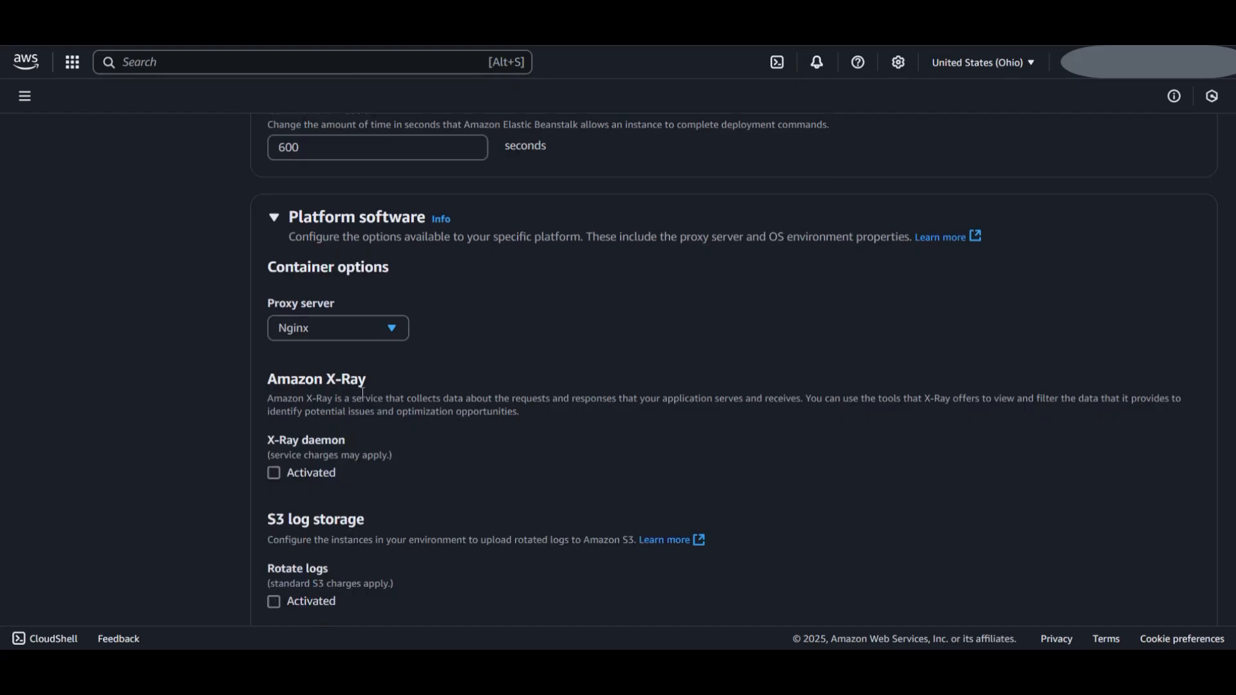
{"action": "scroll", "coordinate": [362, 393], "scroll_direction": "down", "scroll_amount": 3}
{"action": "scroll", "coordinate": [363, 397], "scroll_direction": "down", "scroll_amount": 5}
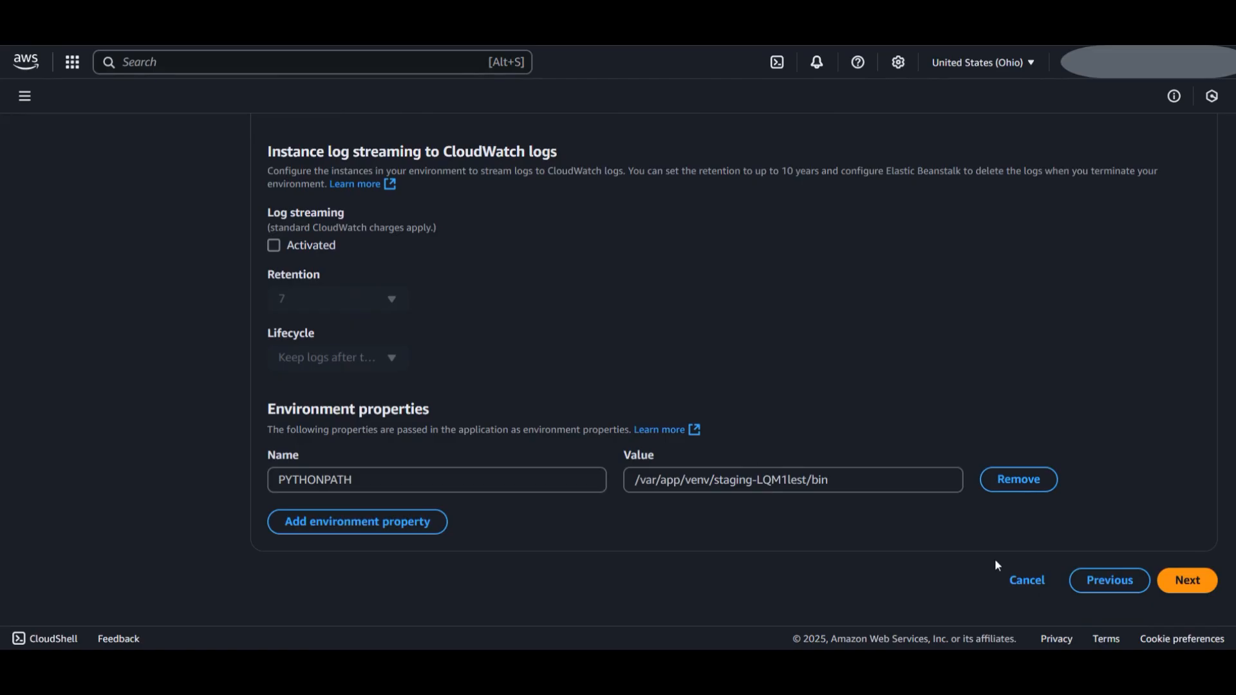
{"action": "left_click", "coordinate": [1190, 582]}
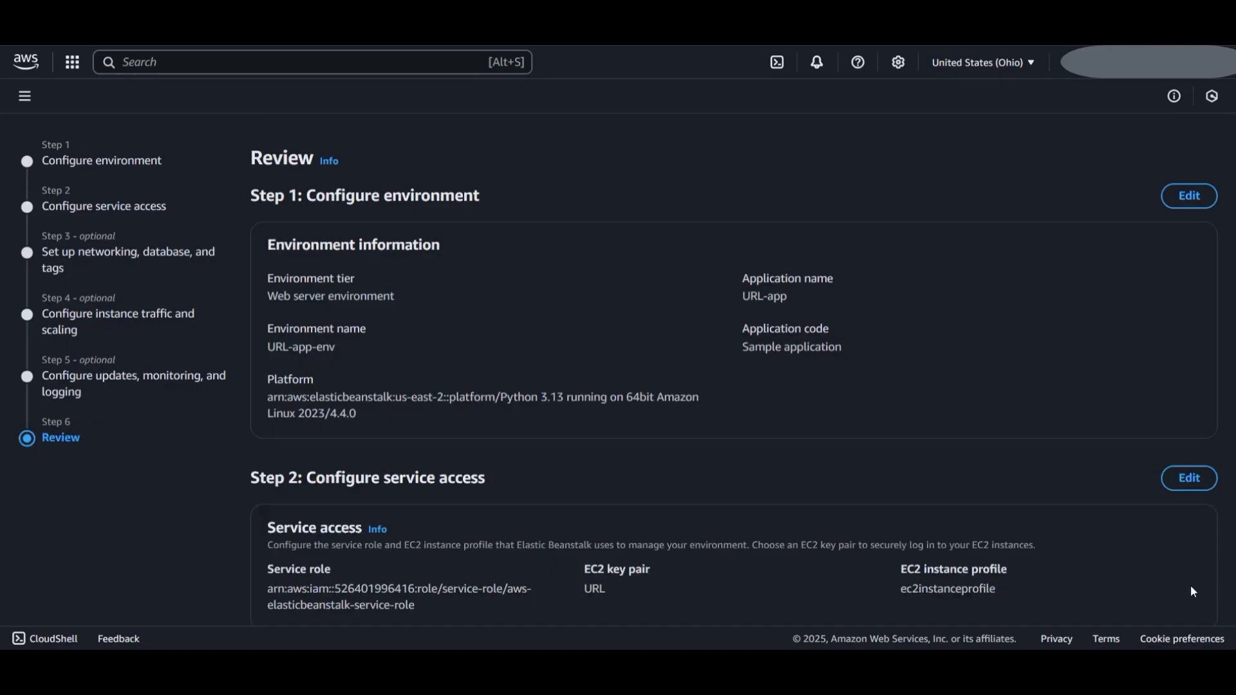
Step: Check the configuration summary and submit it to create URL-app-env, and look through the environment's launch events
{"action": "scroll", "coordinate": [1191, 585], "scroll_direction": "down", "scroll_amount": 2}
{"action": "scroll", "coordinate": [1191, 585], "scroll_direction": "down", "scroll_amount": 15}
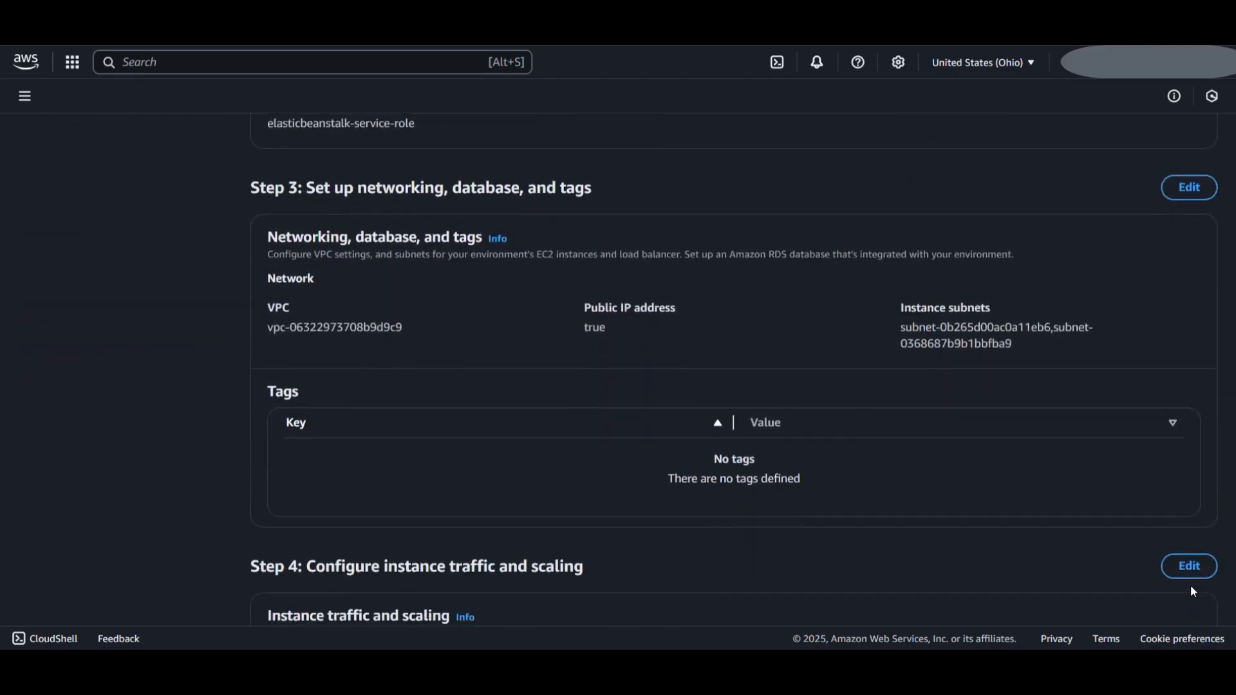
{"action": "scroll", "coordinate": [1192, 589], "scroll_direction": "down", "scroll_amount": 8}
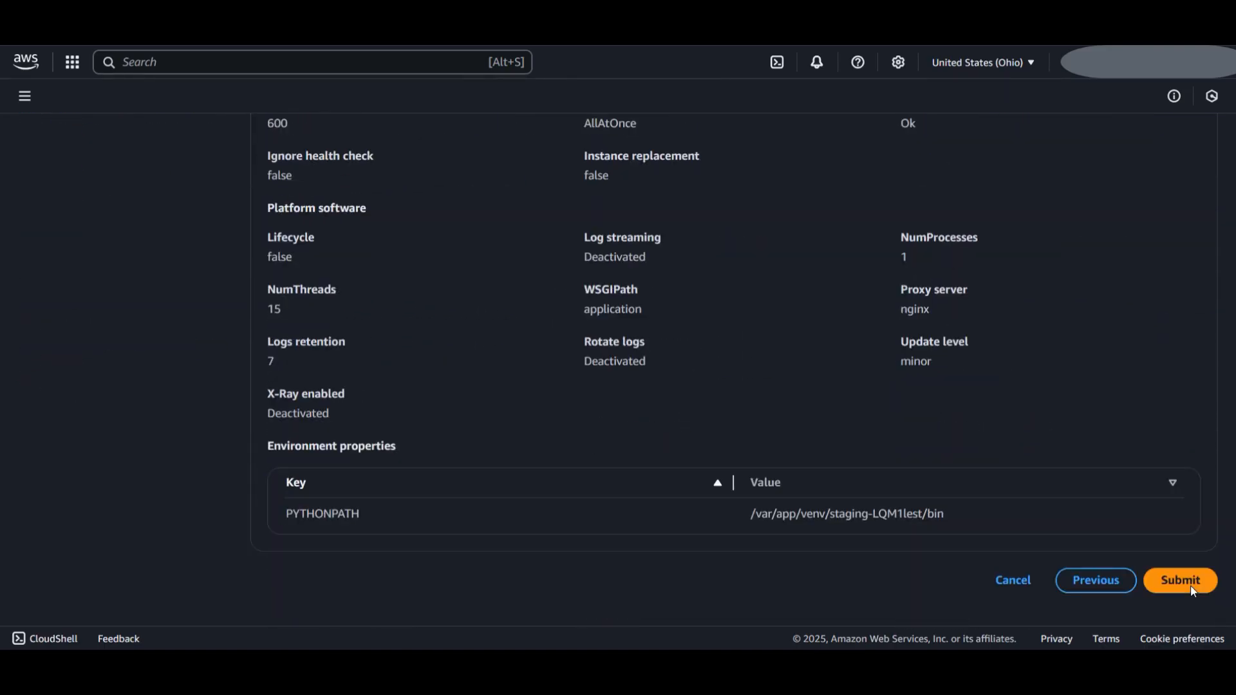
{"action": "left_click", "coordinate": [1191, 588]}
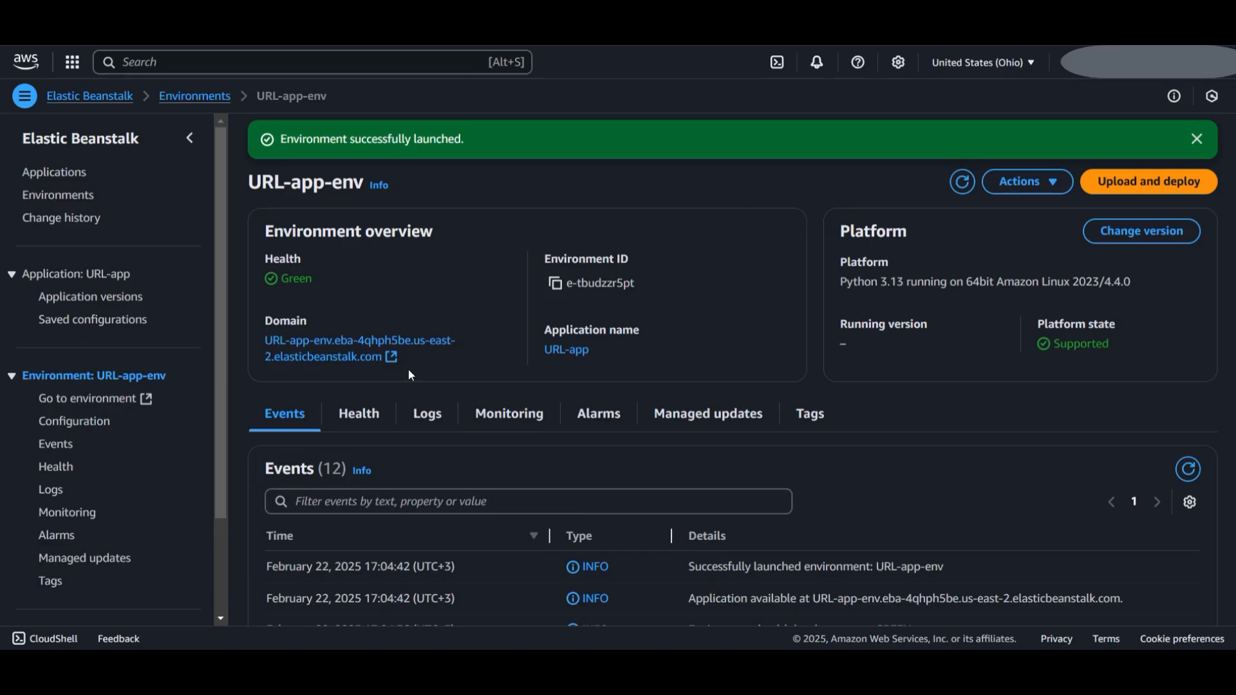
{"action": "scroll", "coordinate": [410, 374], "scroll_direction": "down", "scroll_amount": 6}
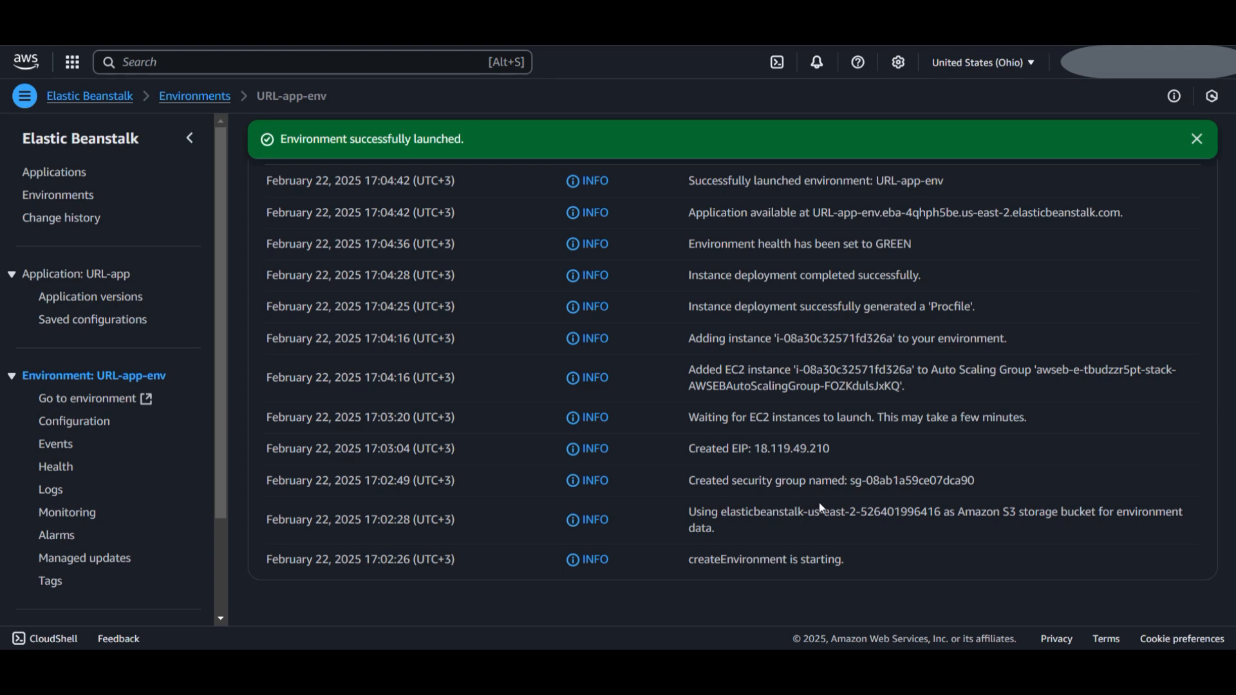
{"action": "scroll", "coordinate": [818, 502], "scroll_direction": "up", "scroll_amount": 1}
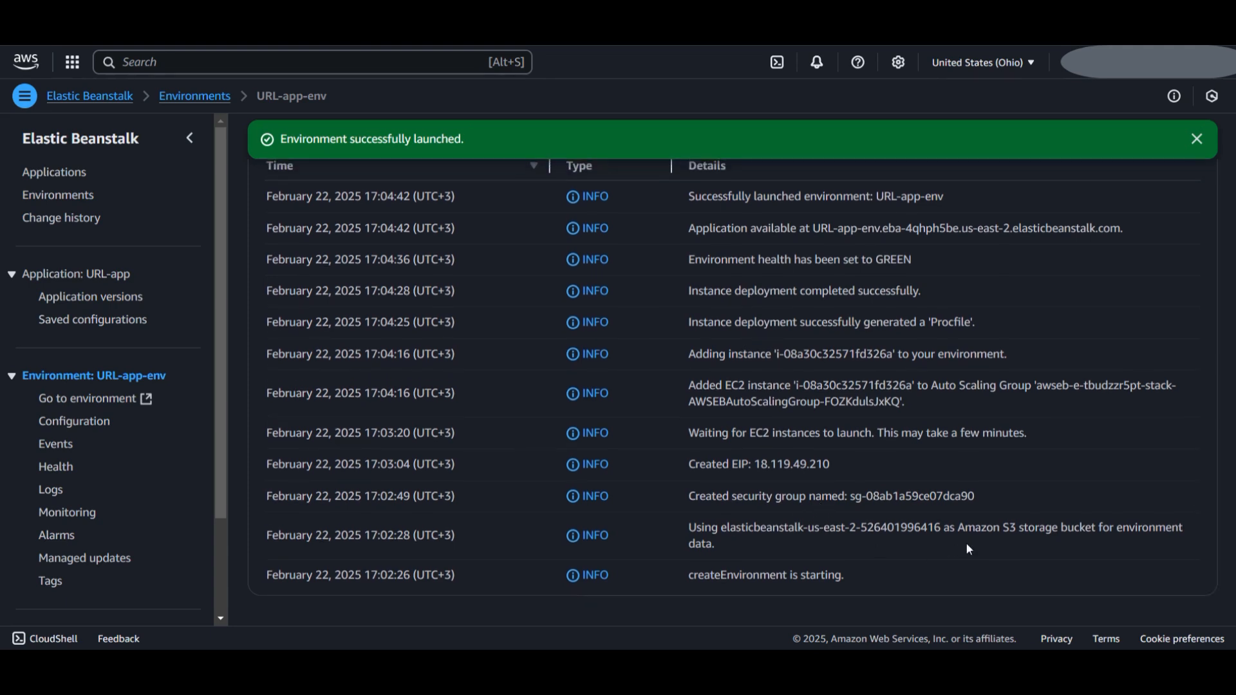
Step: Review the launch events and overview of URL-app-env and open the environment's domain to check the deployed application
{"action": "scroll", "coordinate": [834, 514], "scroll_direction": "up", "scroll_amount": 3}
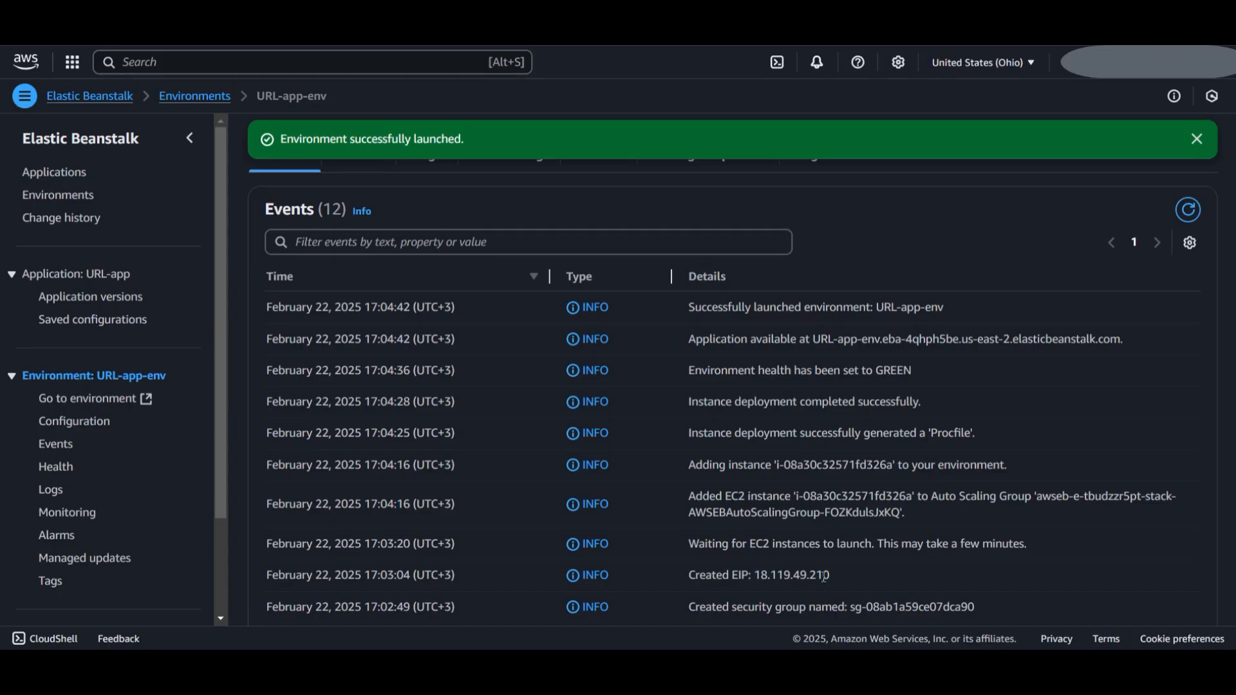
{"action": "scroll", "coordinate": [763, 420], "scroll_direction": "up", "scroll_amount": 4}
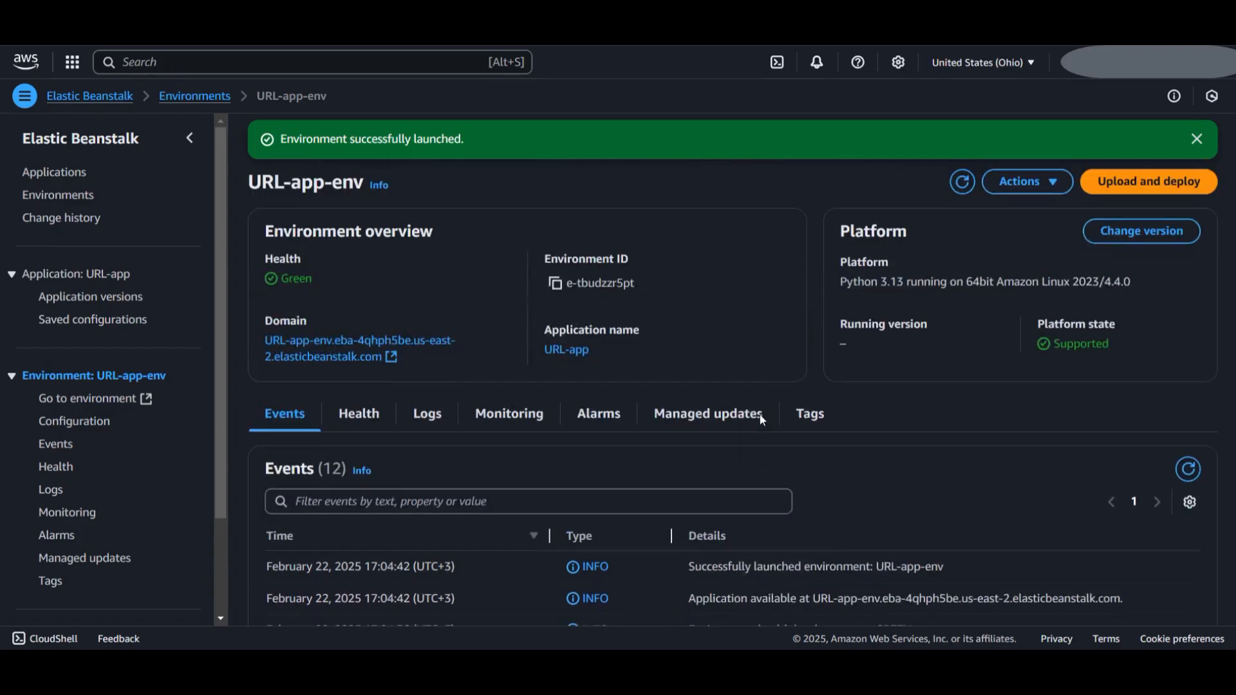
{"action": "left_click", "coordinate": [394, 341]}
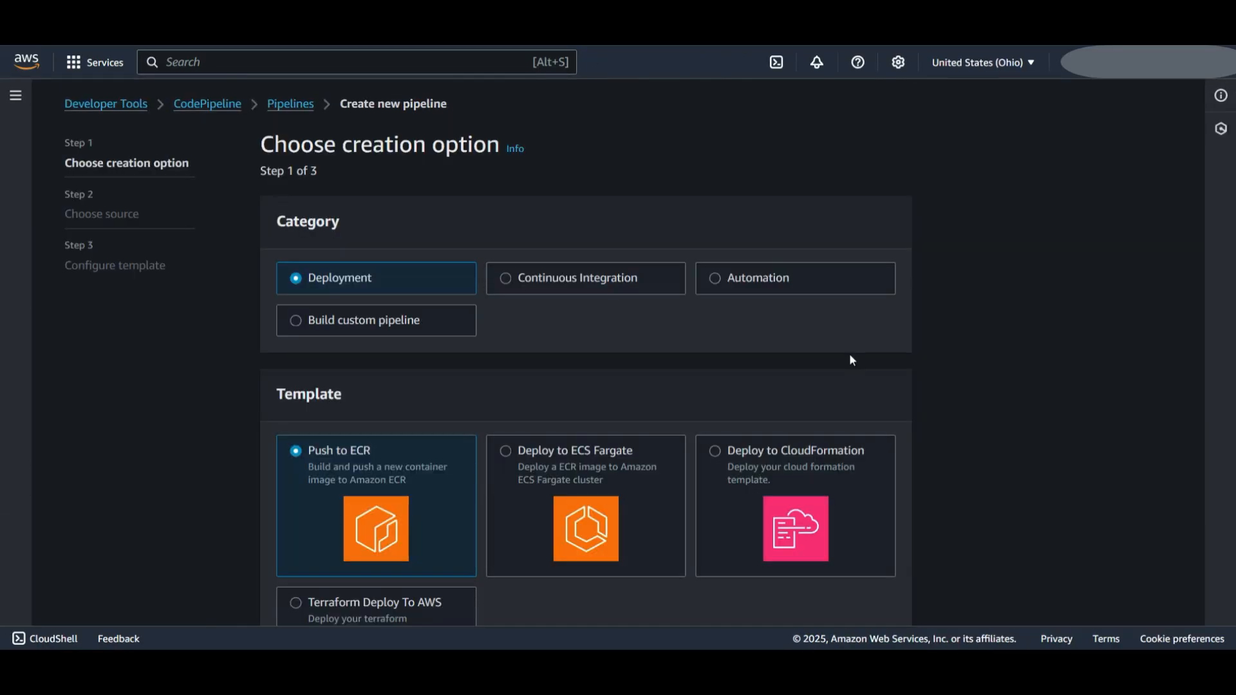
Step: Choose to build a custom pipeline in CodePipeline and continue to the pipeline settings
{"action": "scroll", "coordinate": [851, 360], "scroll_direction": "down", "scroll_amount": 1}
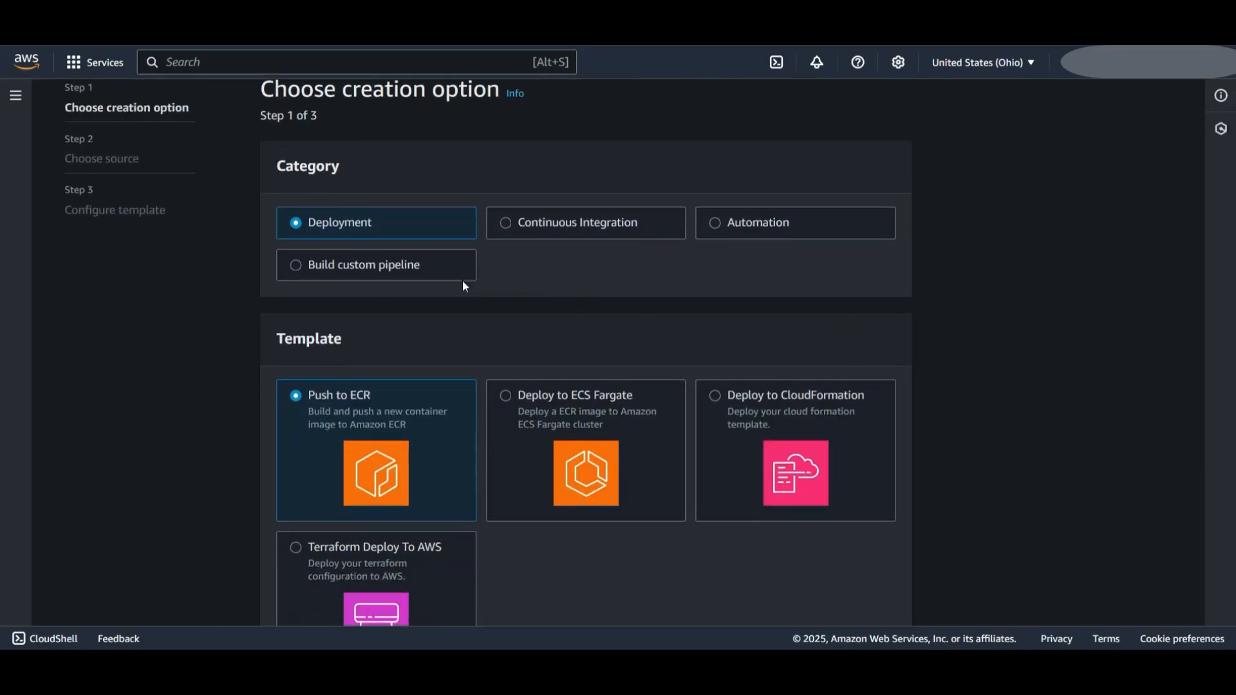
{"action": "left_click", "coordinate": [442, 269]}
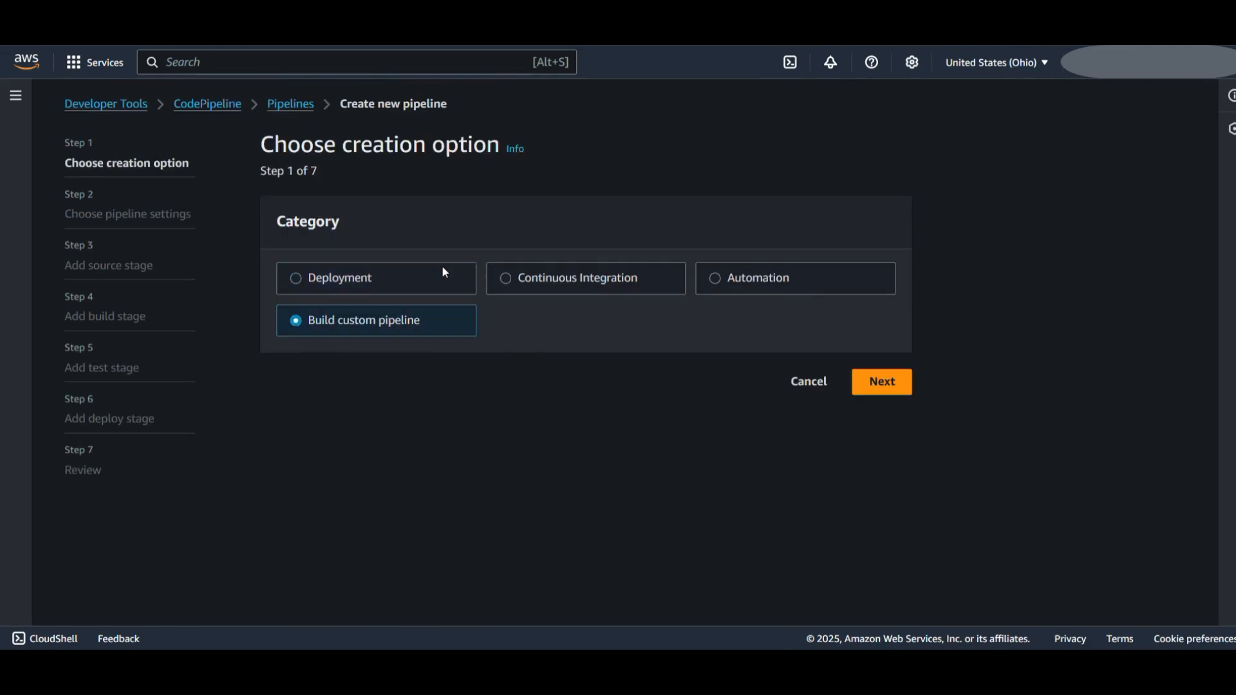
{"action": "left_click", "coordinate": [901, 387]}
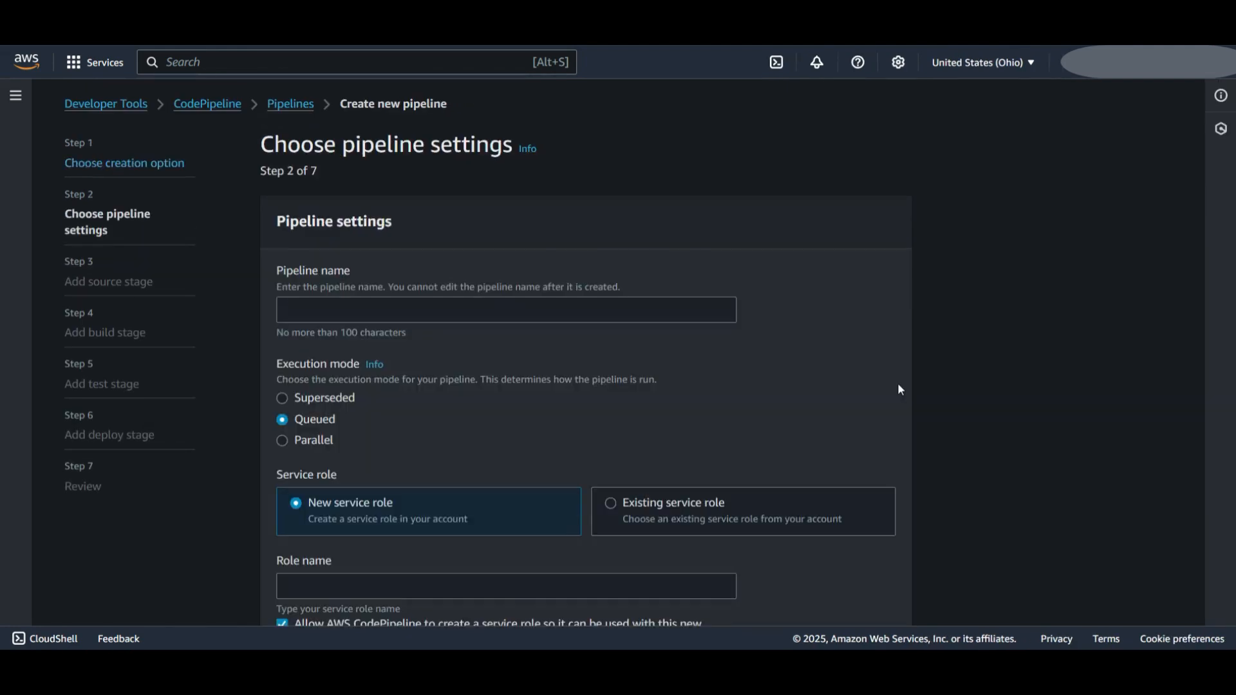
Step: Name the new pipeline URL-cp
{"action": "left_click", "coordinate": [470, 307]}
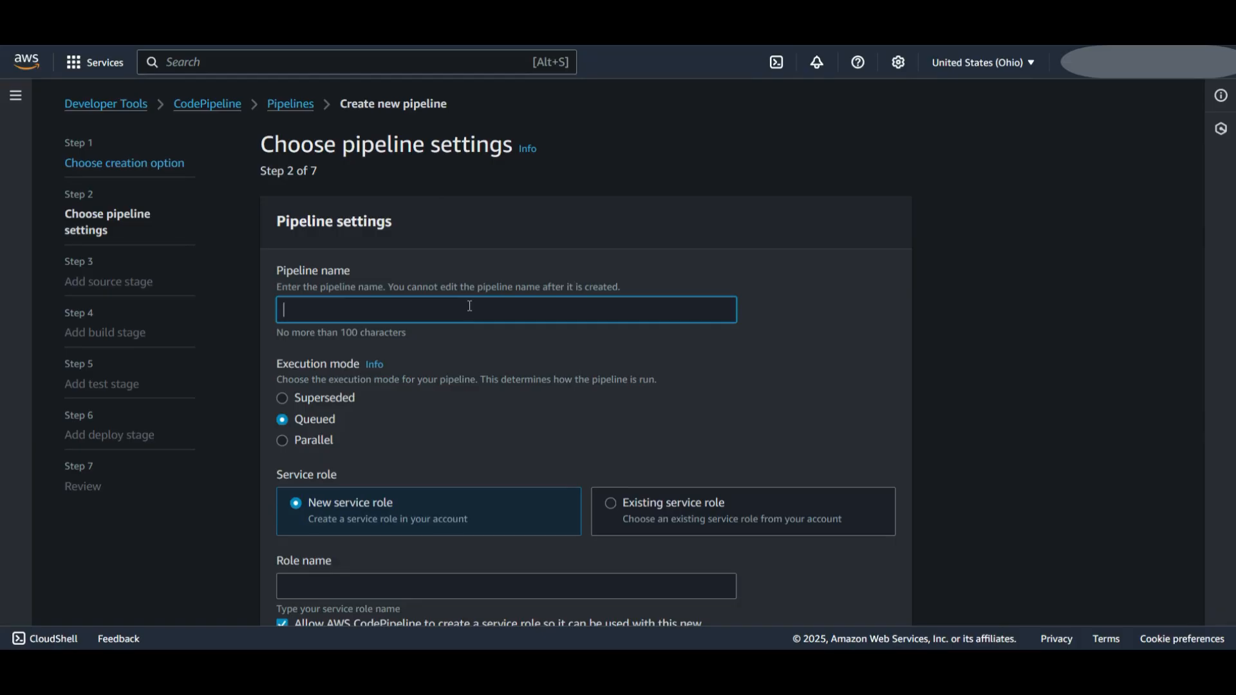
{"action": "type", "text": "UR"}
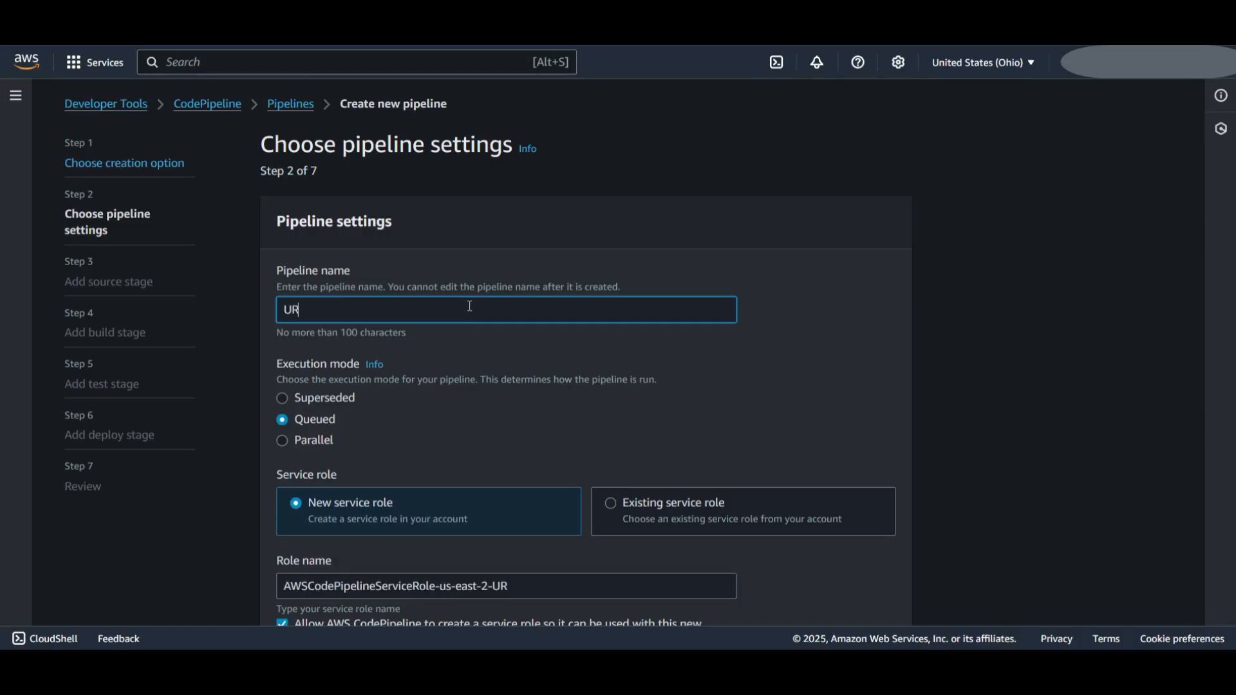
{"action": "type", "text": "L-cp"}
Step: Assign the existing service role AWSCodePipelineServiceRole-us-east-2-Team4elp to the pipeline and continue to the source stage
{"action": "scroll", "coordinate": [470, 306], "scroll_direction": "down", "scroll_amount": 3}
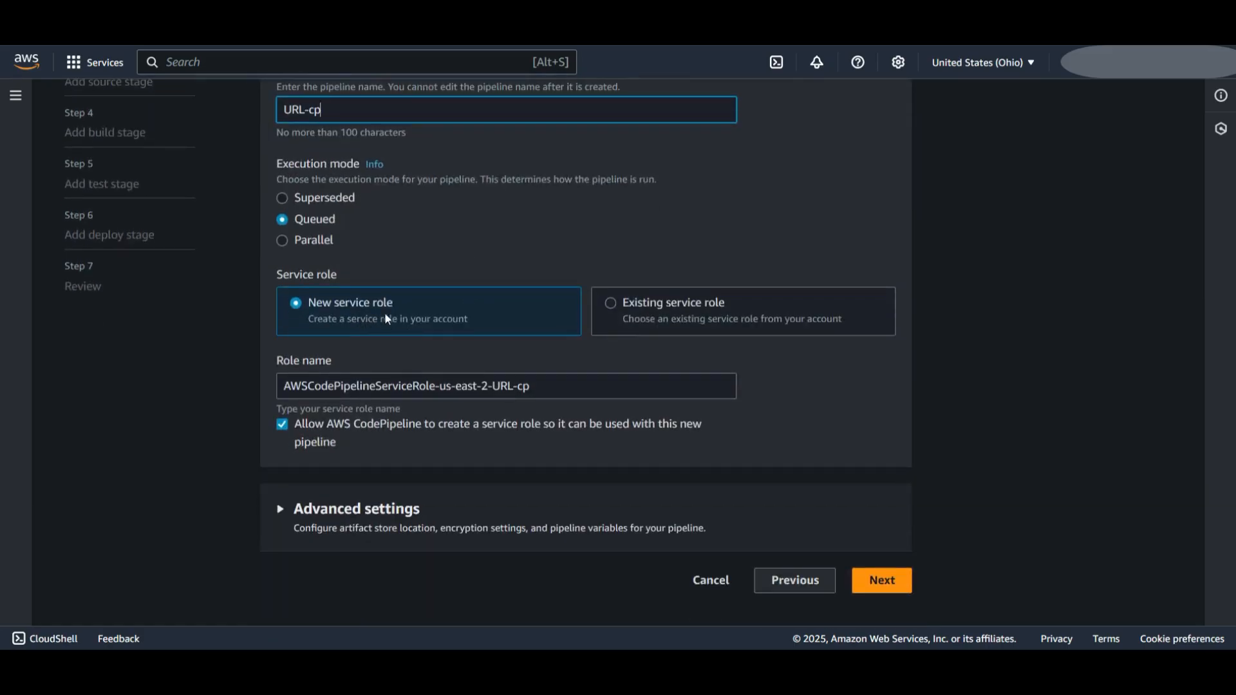
{"action": "left_click", "coordinate": [712, 315]}
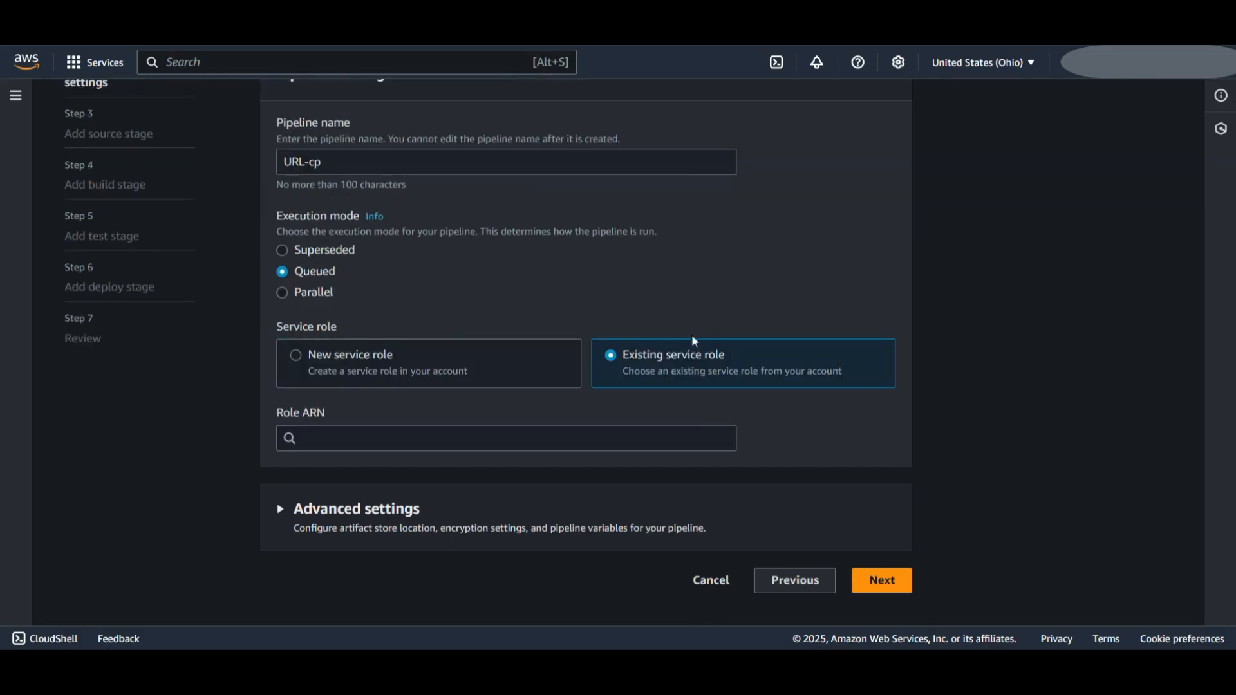
{"action": "left_click", "coordinate": [547, 443]}
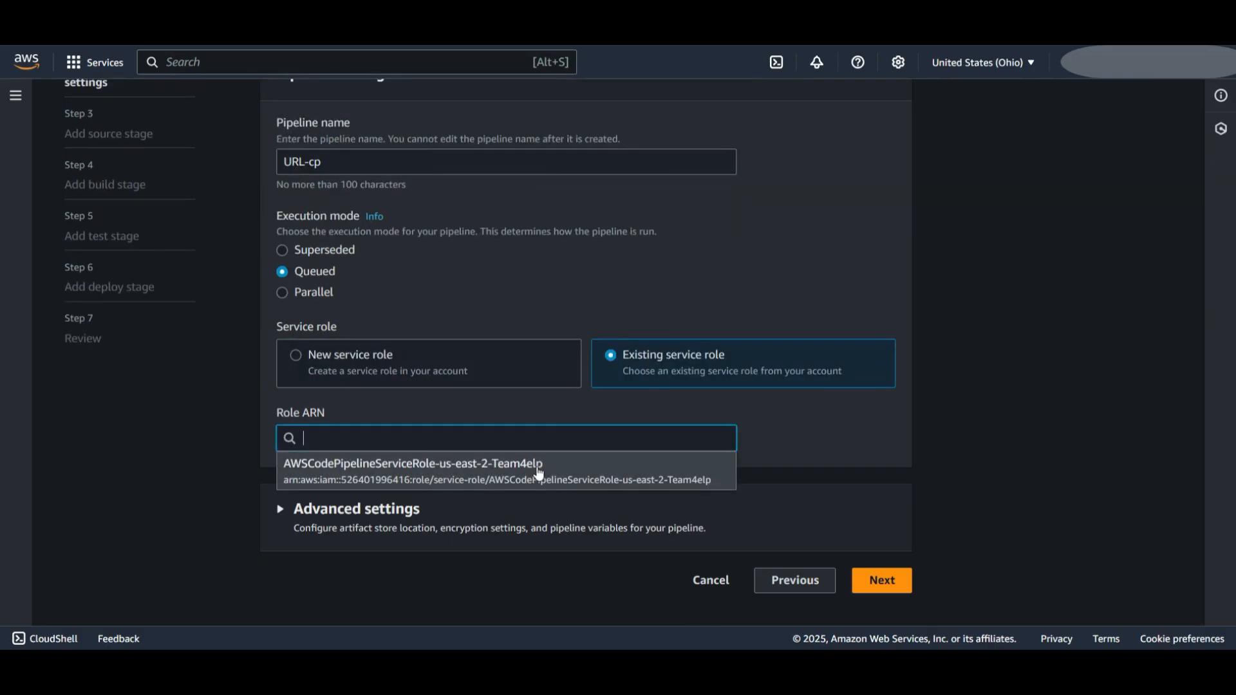
{"action": "left_click", "coordinate": [540, 470]}
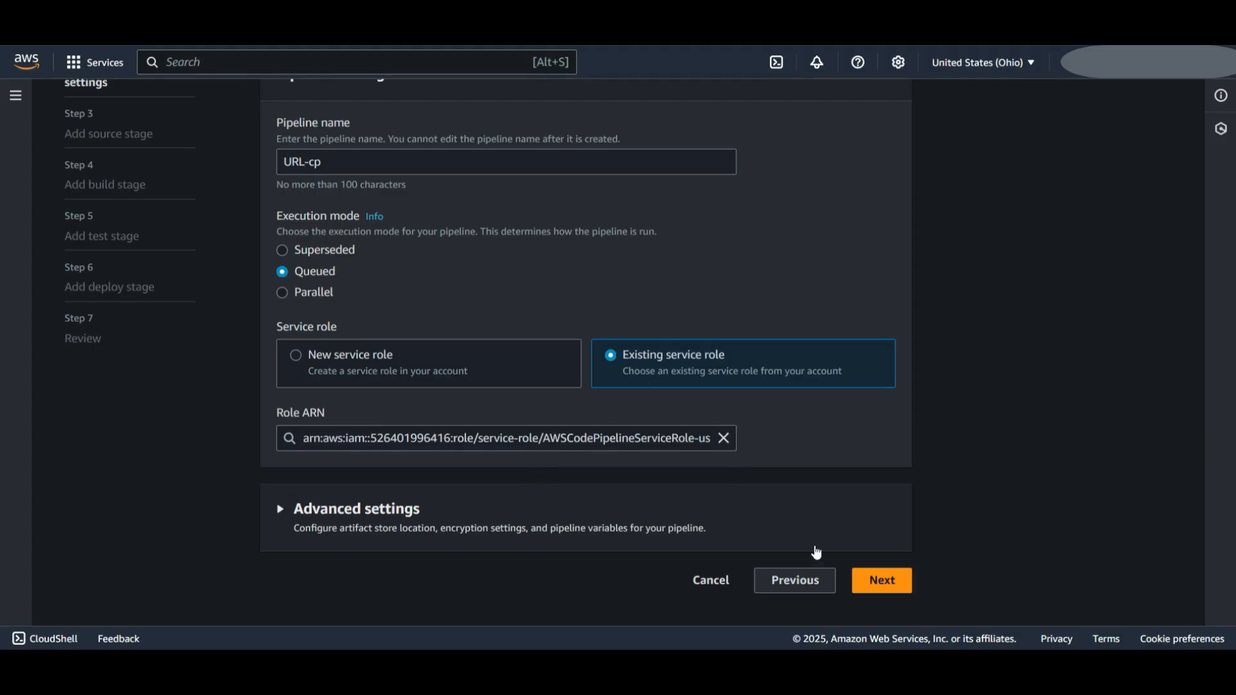
{"action": "left_click", "coordinate": [880, 580]}
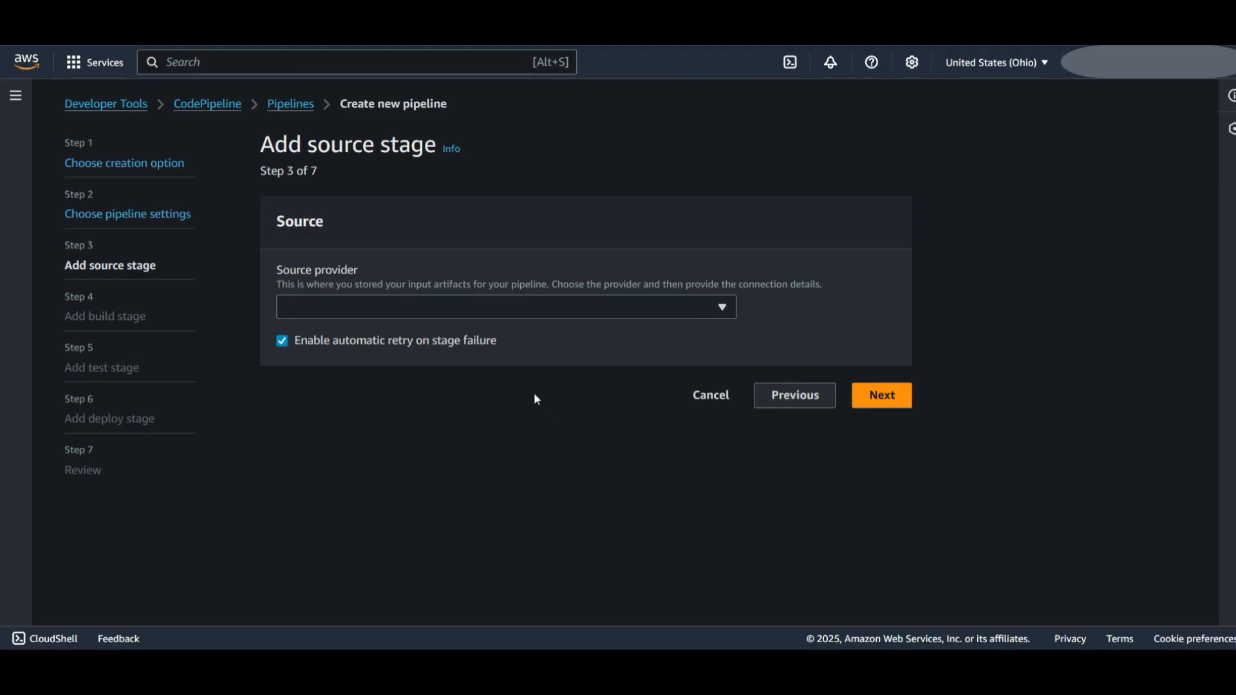
Step: Set the source provider to GitHub (via GitHub App) and use the existing connection lm
{"action": "left_click", "coordinate": [644, 305]}
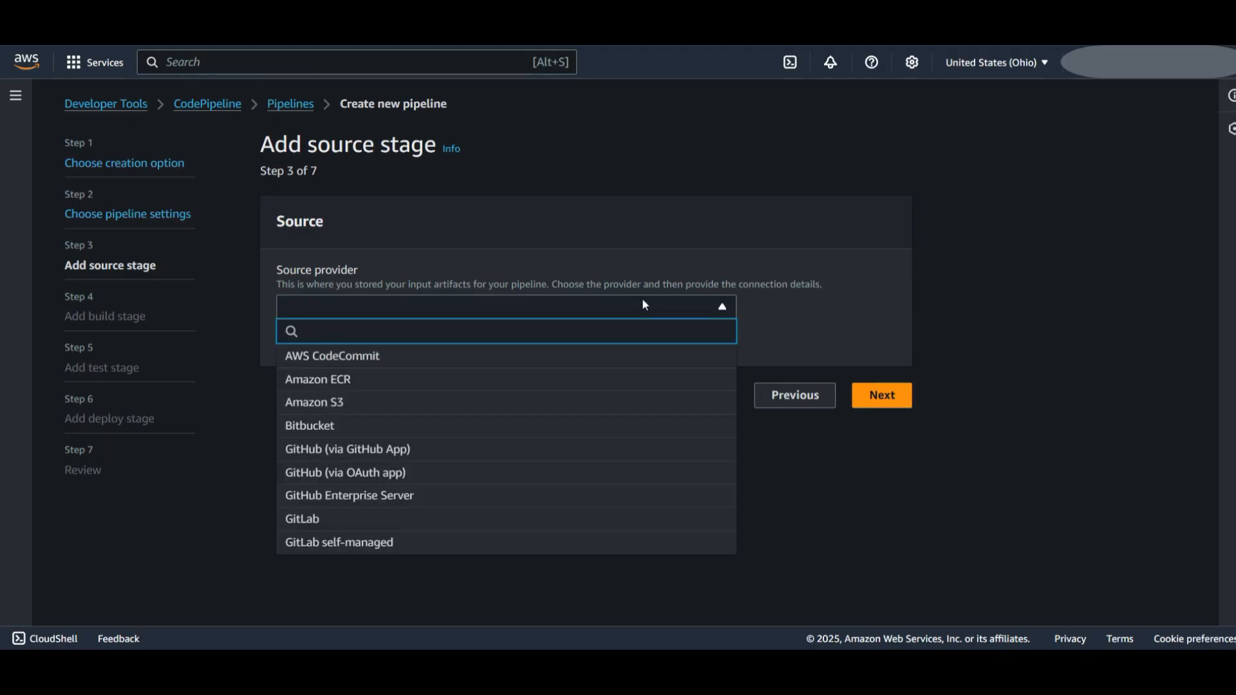
{"action": "left_click", "coordinate": [420, 451]}
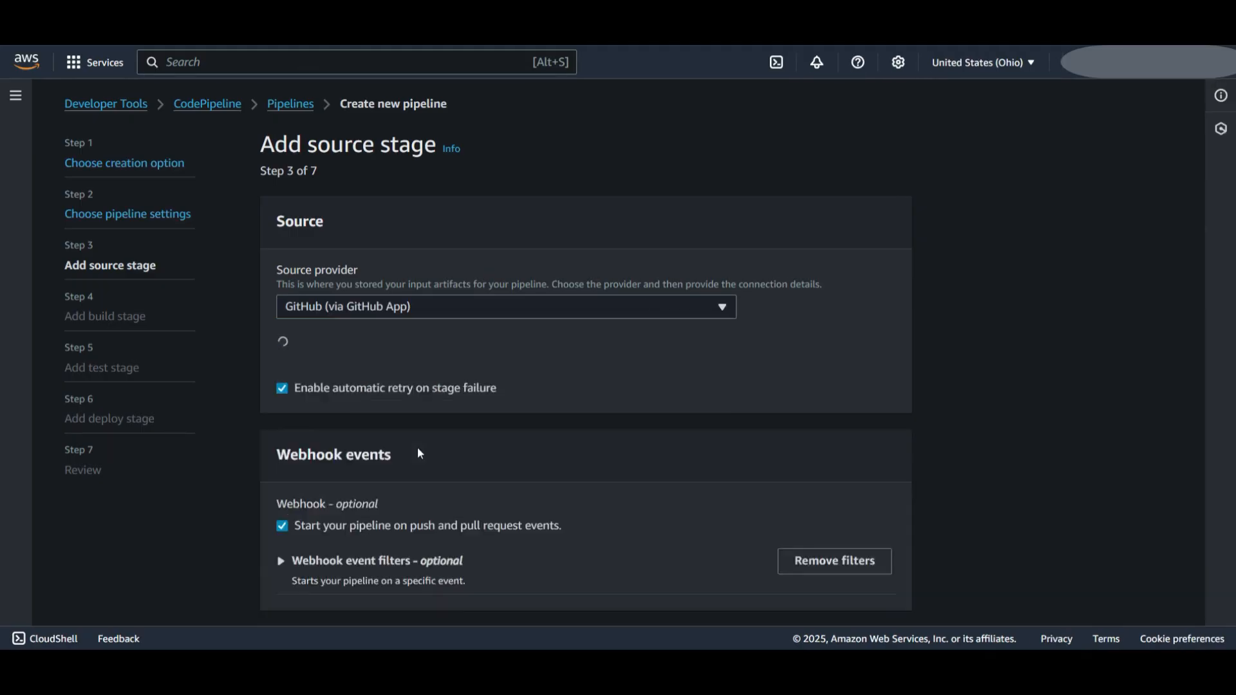
{"action": "scroll", "coordinate": [420, 453], "scroll_direction": "down", "scroll_amount": 2}
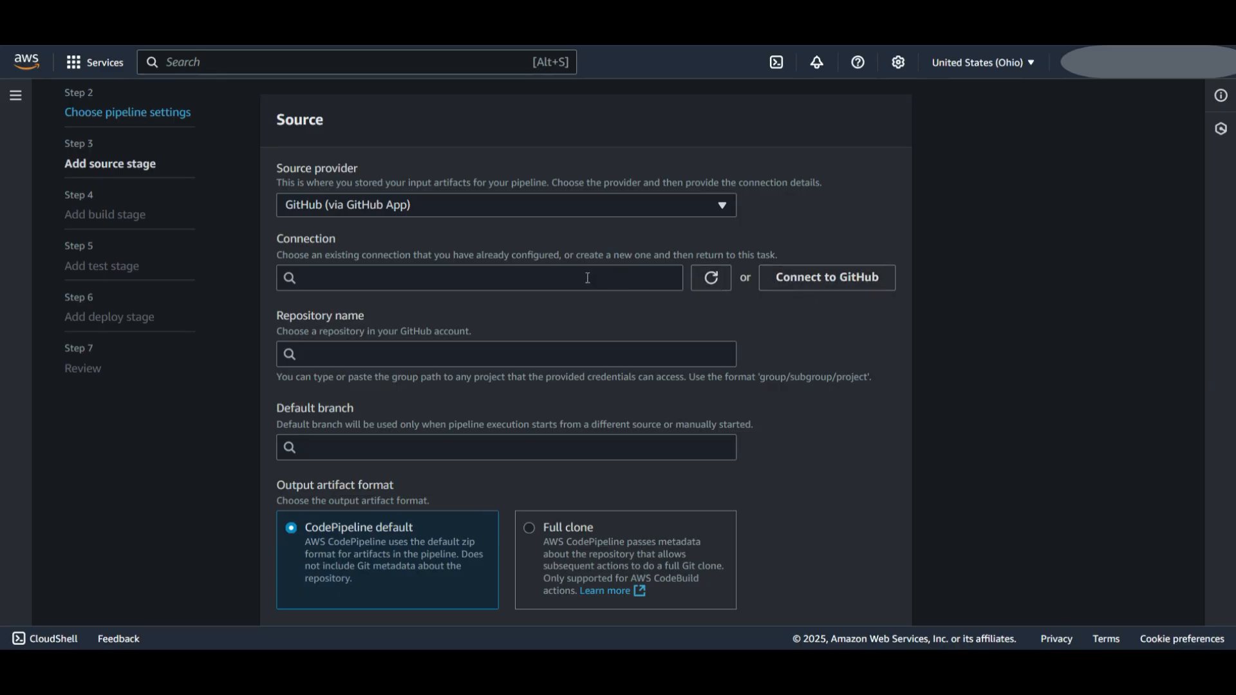
{"action": "left_click", "coordinate": [546, 279]}
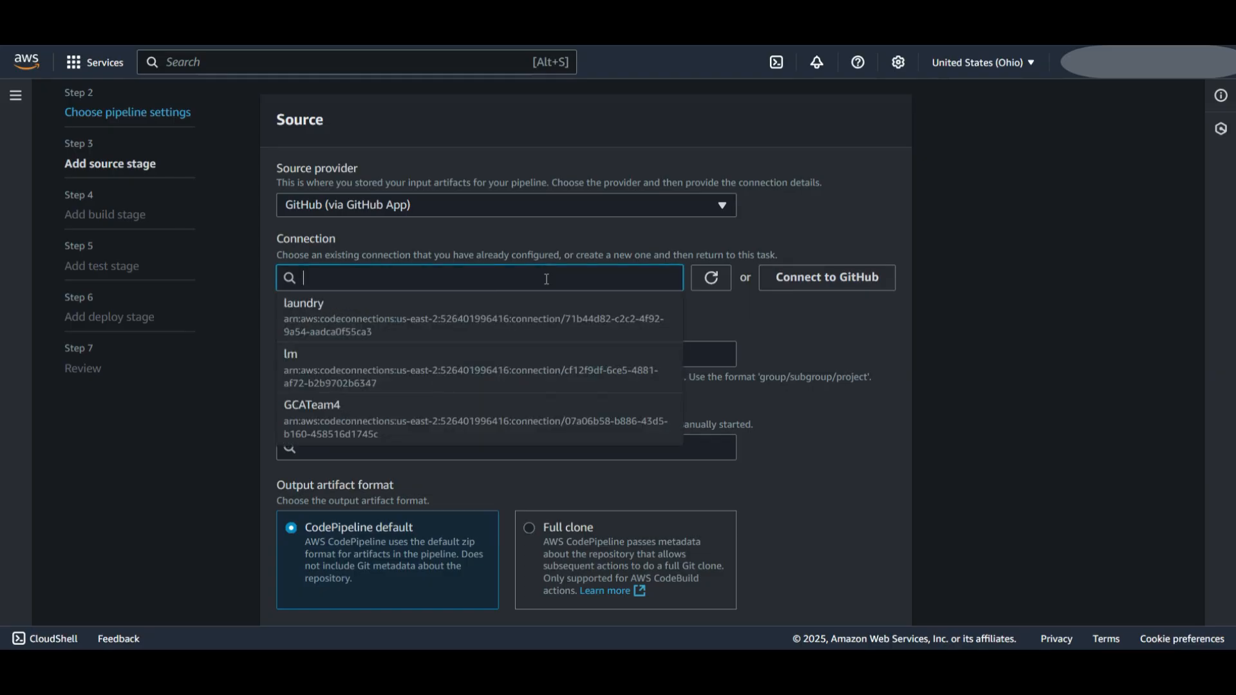
{"action": "left_click", "coordinate": [444, 388]}
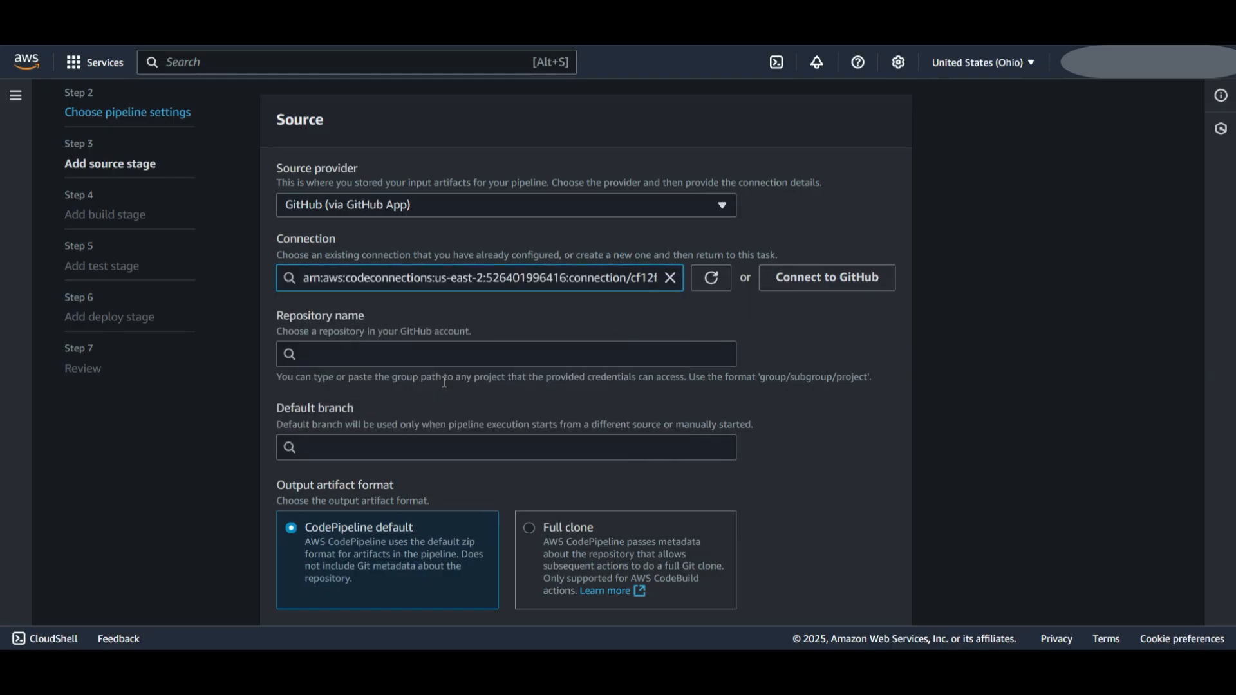
Step: Select the URL_Shortener repository as the pipeline's source
{"action": "scroll", "coordinate": [443, 380], "scroll_direction": "down", "scroll_amount": 2}
{"action": "scroll", "coordinate": [396, 341], "scroll_direction": "down", "scroll_amount": 1}
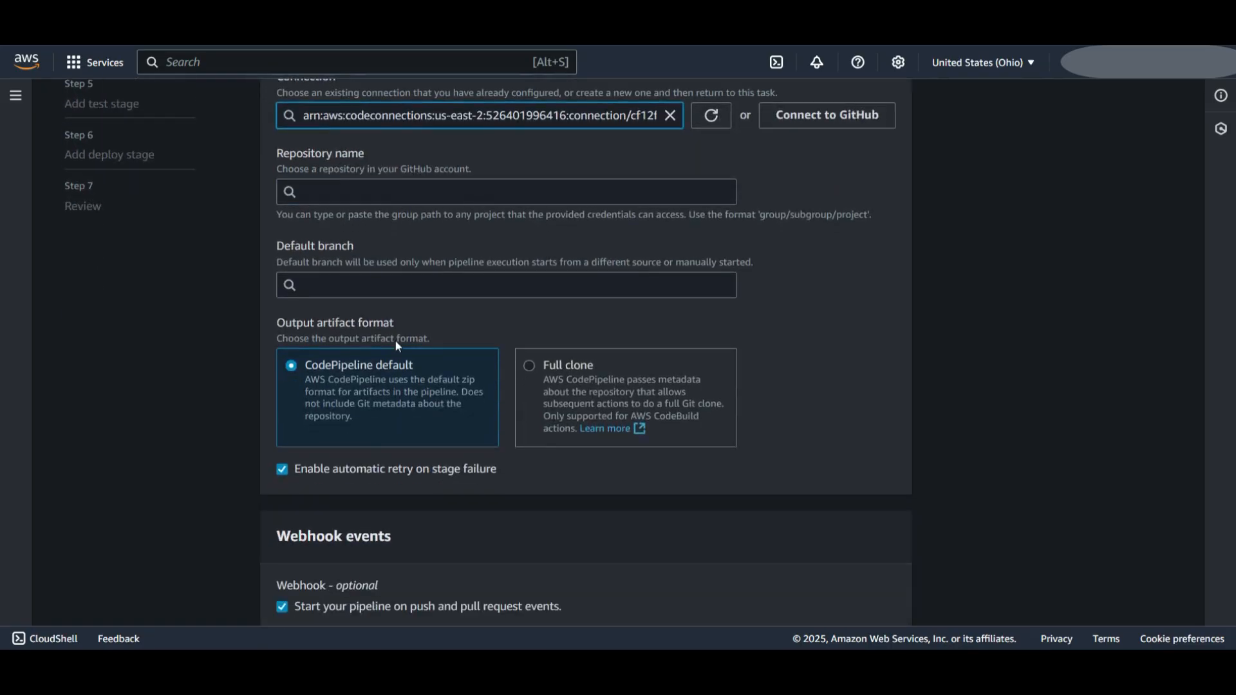
{"action": "left_click", "coordinate": [343, 193]}
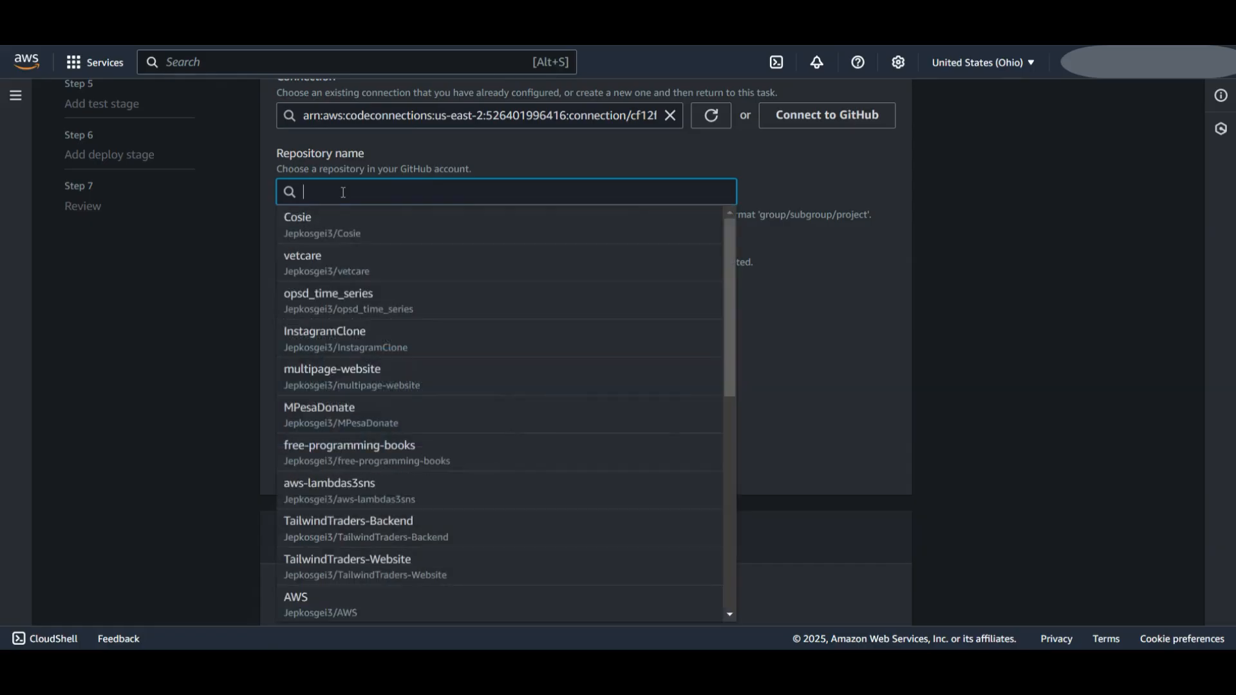
{"action": "type", "text": "url"}
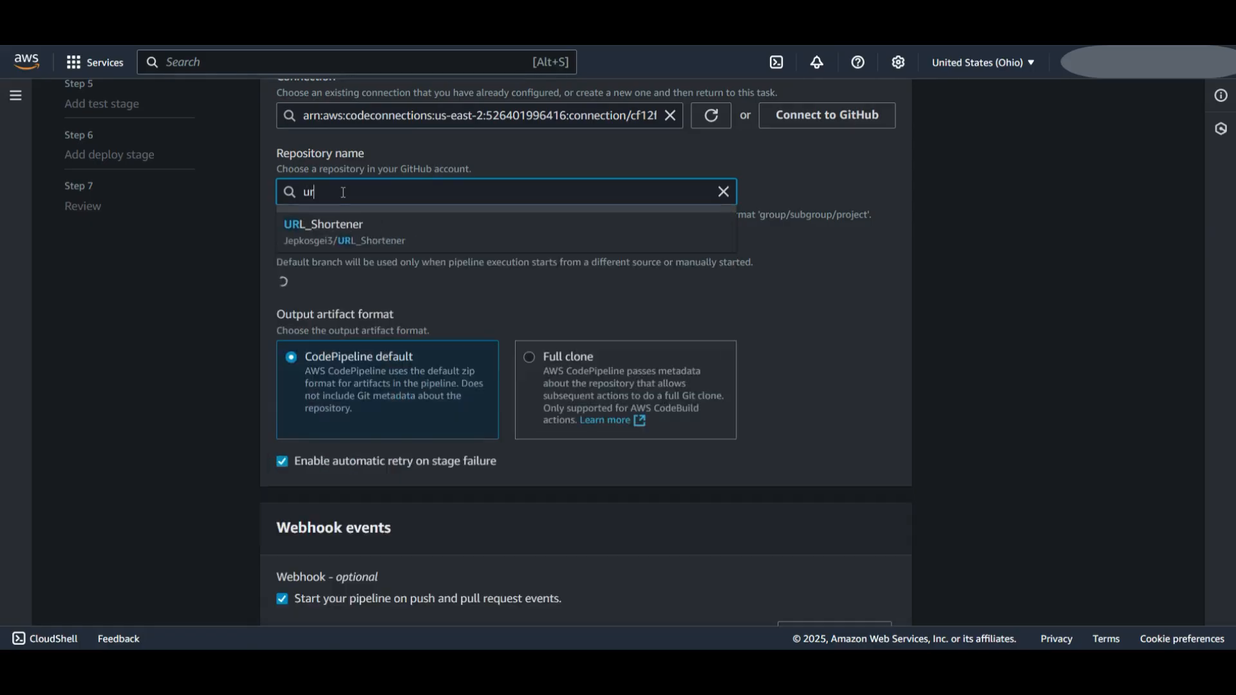
{"action": "left_click", "coordinate": [323, 231]}
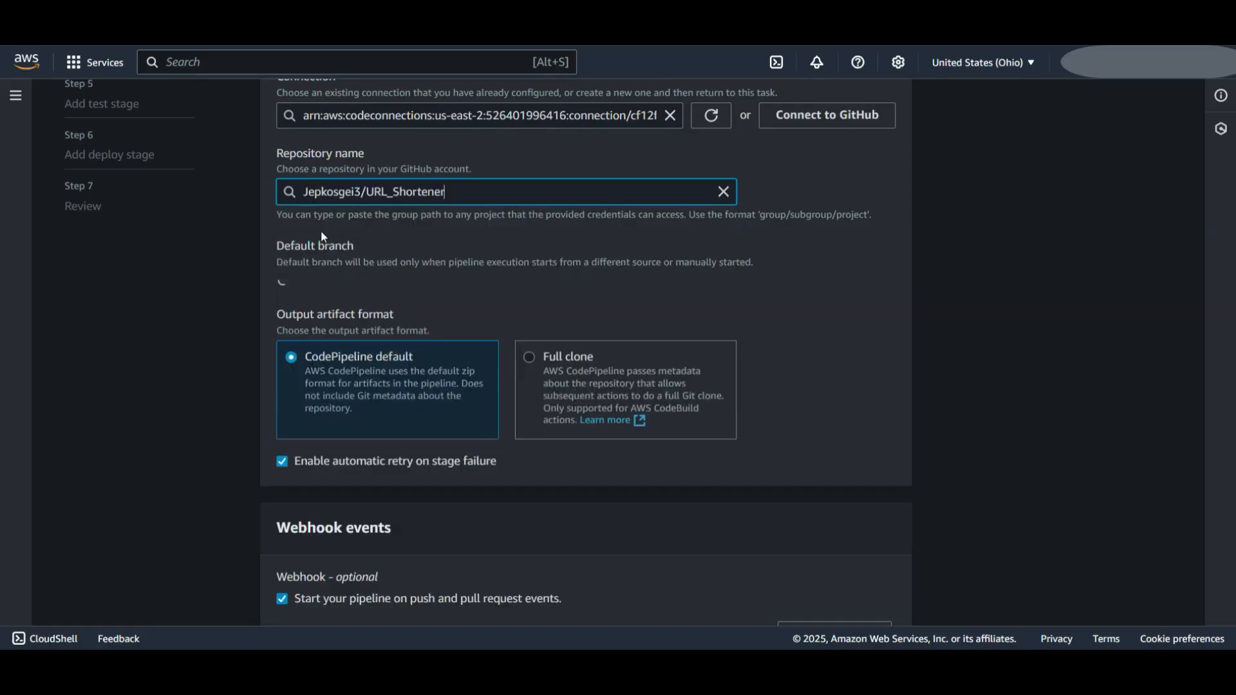
Step: Set the default branch to main, keep the default artifact and webhook settings, and continue to the build stage
{"action": "scroll", "coordinate": [321, 230], "scroll_direction": "down", "scroll_amount": 1}
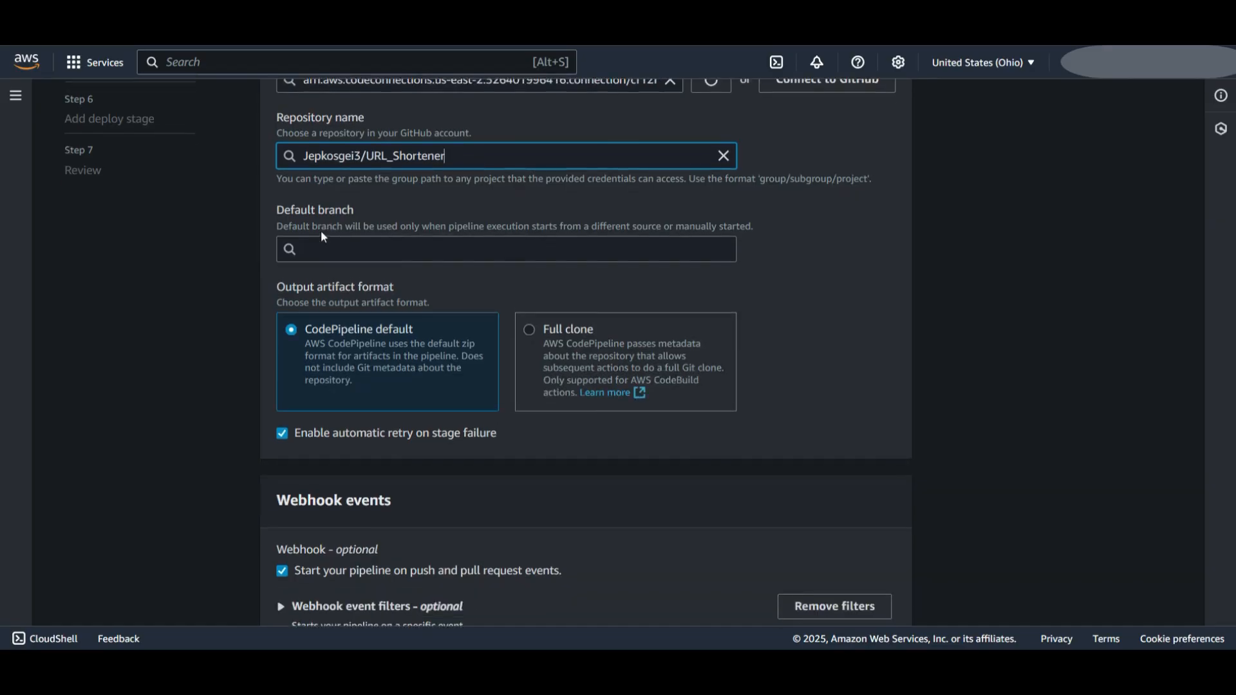
{"action": "left_click", "coordinate": [303, 247]}
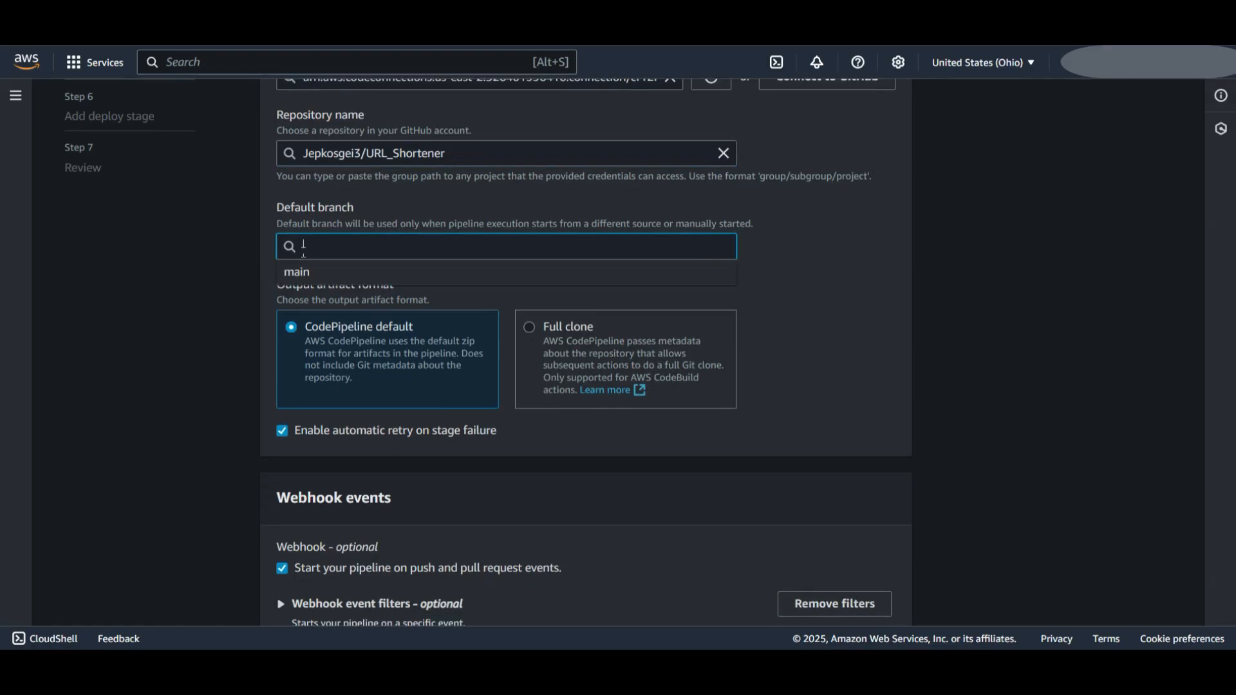
{"action": "left_click", "coordinate": [306, 276]}
{"action": "scroll", "coordinate": [307, 284], "scroll_direction": "down", "scroll_amount": 3}
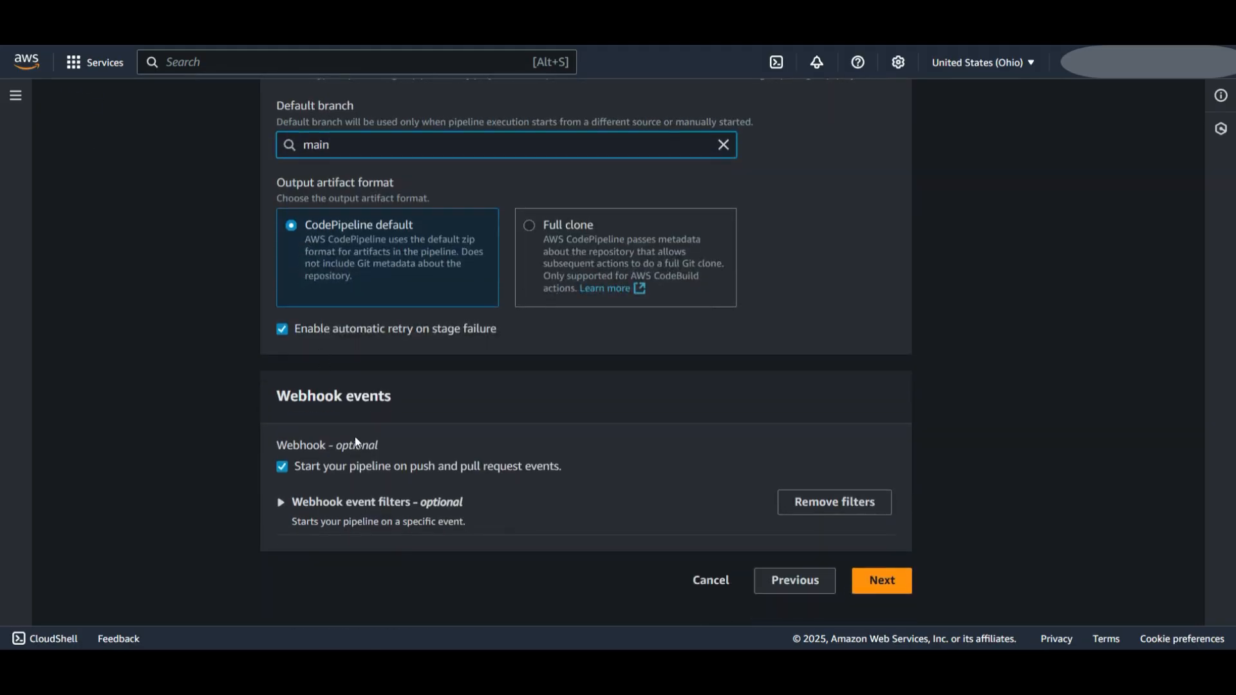
{"action": "left_click", "coordinate": [881, 582]}
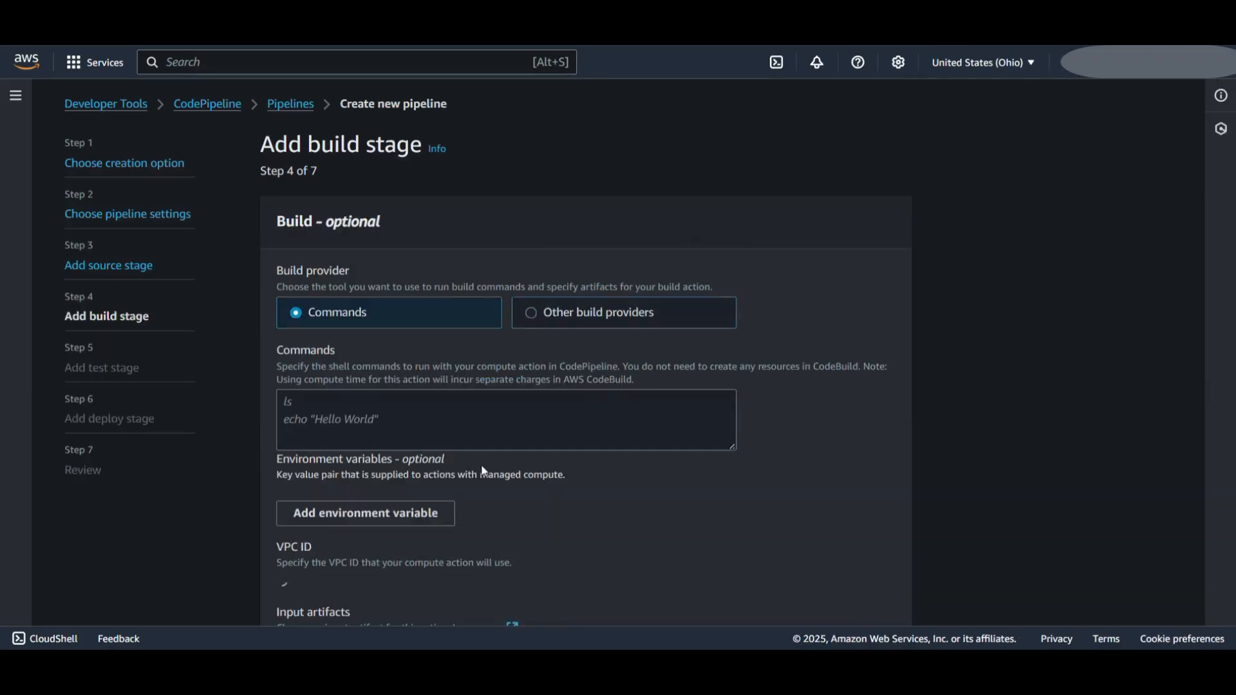
Step: Switch the build stage to other build providers and select AWS CodeBuild
{"action": "scroll", "coordinate": [475, 464], "scroll_direction": "down", "scroll_amount": 2}
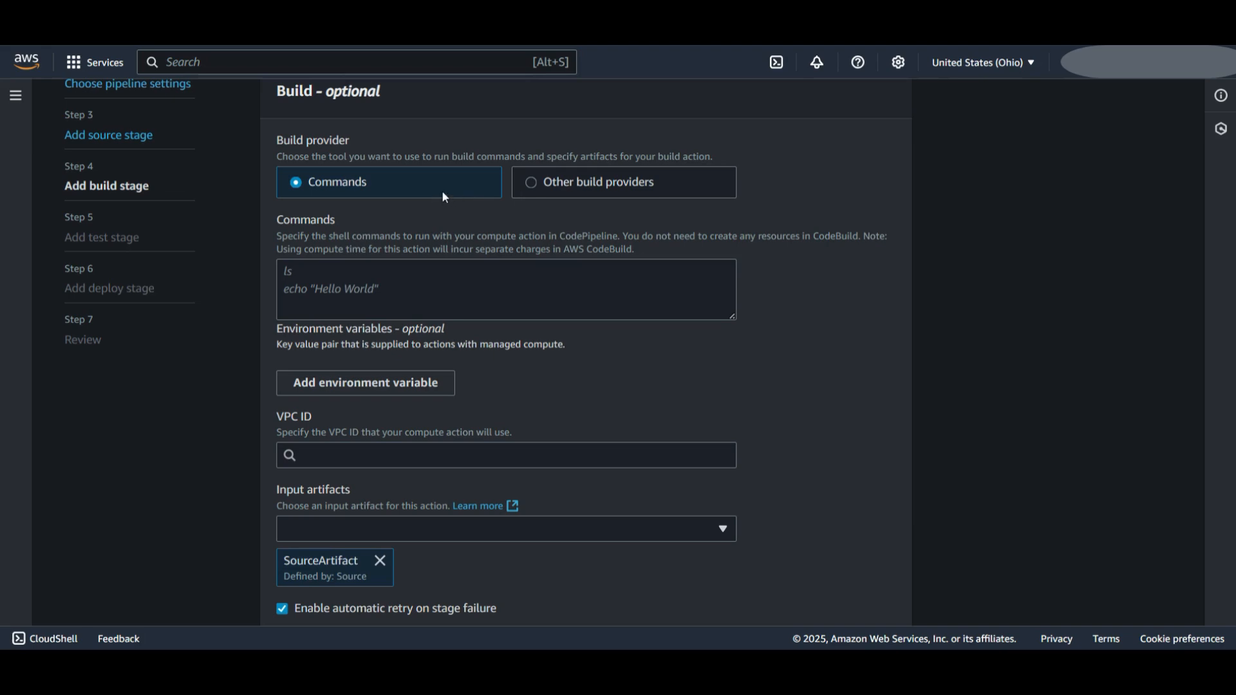
{"action": "left_click", "coordinate": [546, 183]}
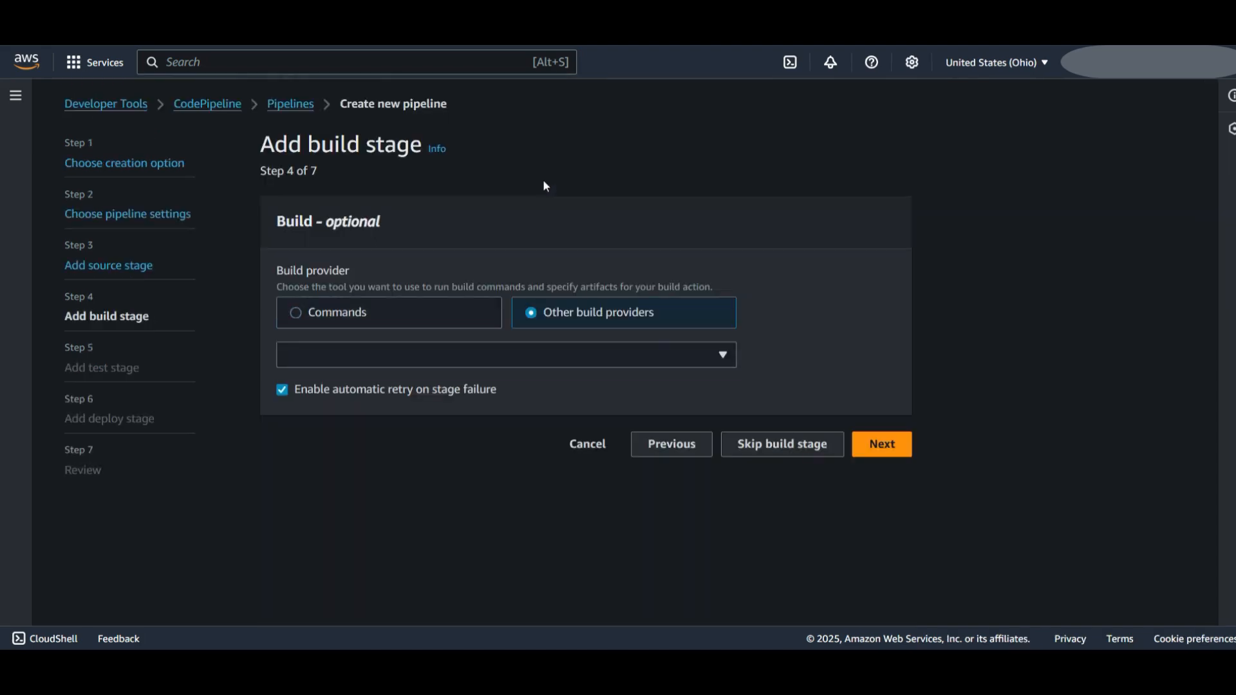
{"action": "left_click", "coordinate": [435, 360]}
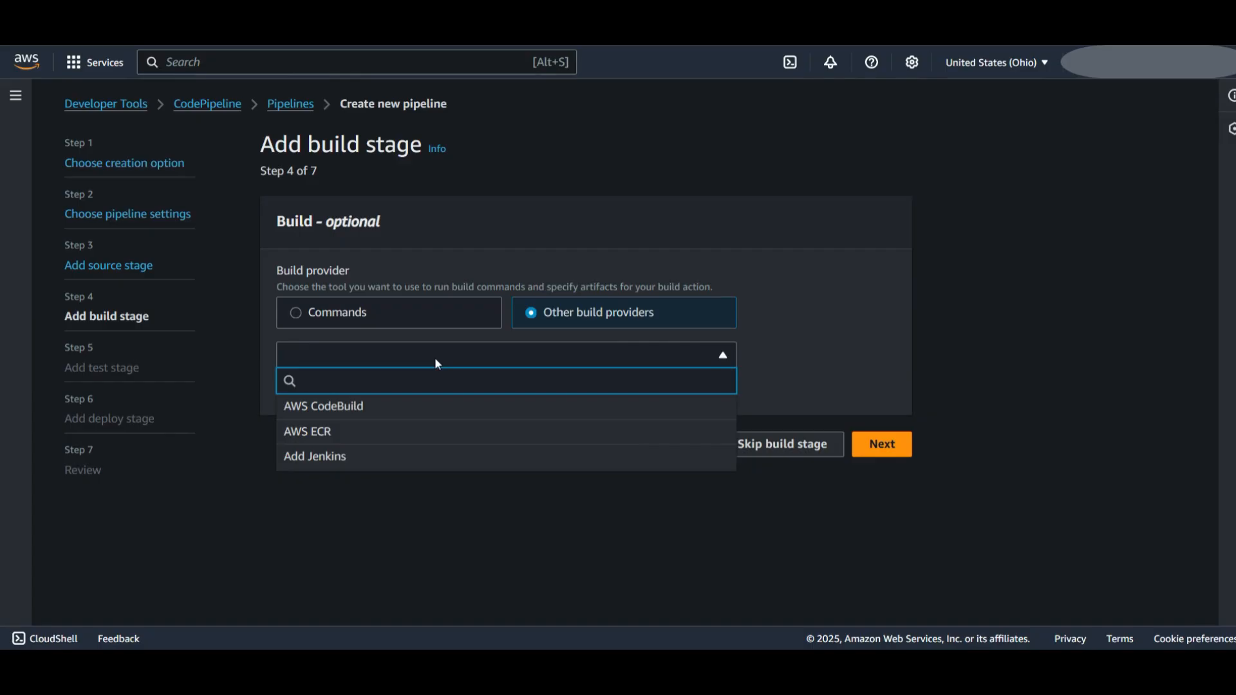
{"action": "left_click", "coordinate": [378, 407]}
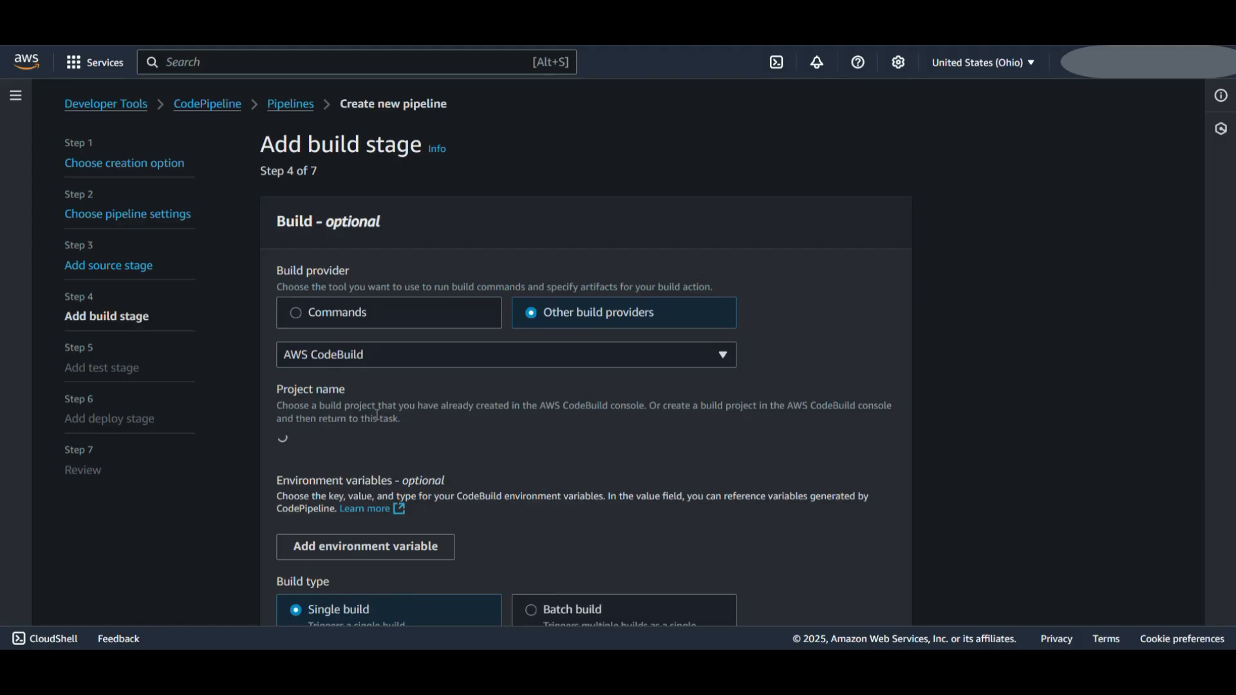
Step: Open the form for creating a new CodeBuild project and examine its project, environment, service role and buildspec settings
{"action": "scroll", "coordinate": [378, 420], "scroll_direction": "down", "scroll_amount": 3}
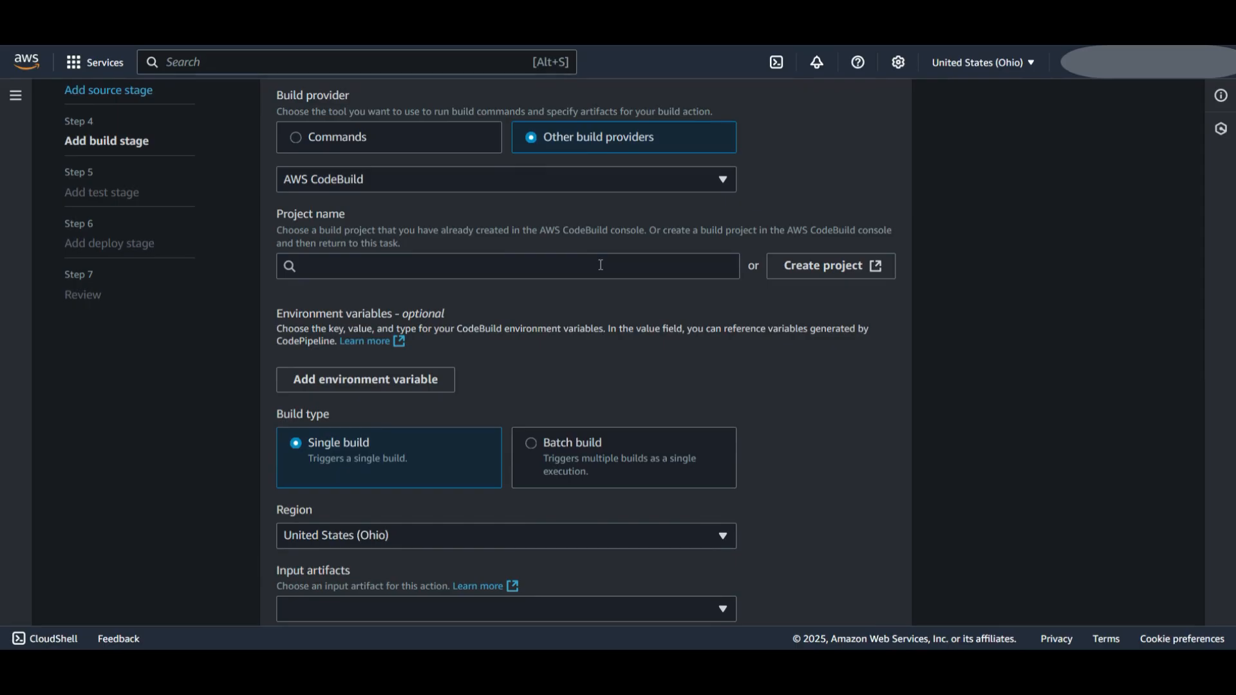
{"action": "left_click", "coordinate": [802, 265]}
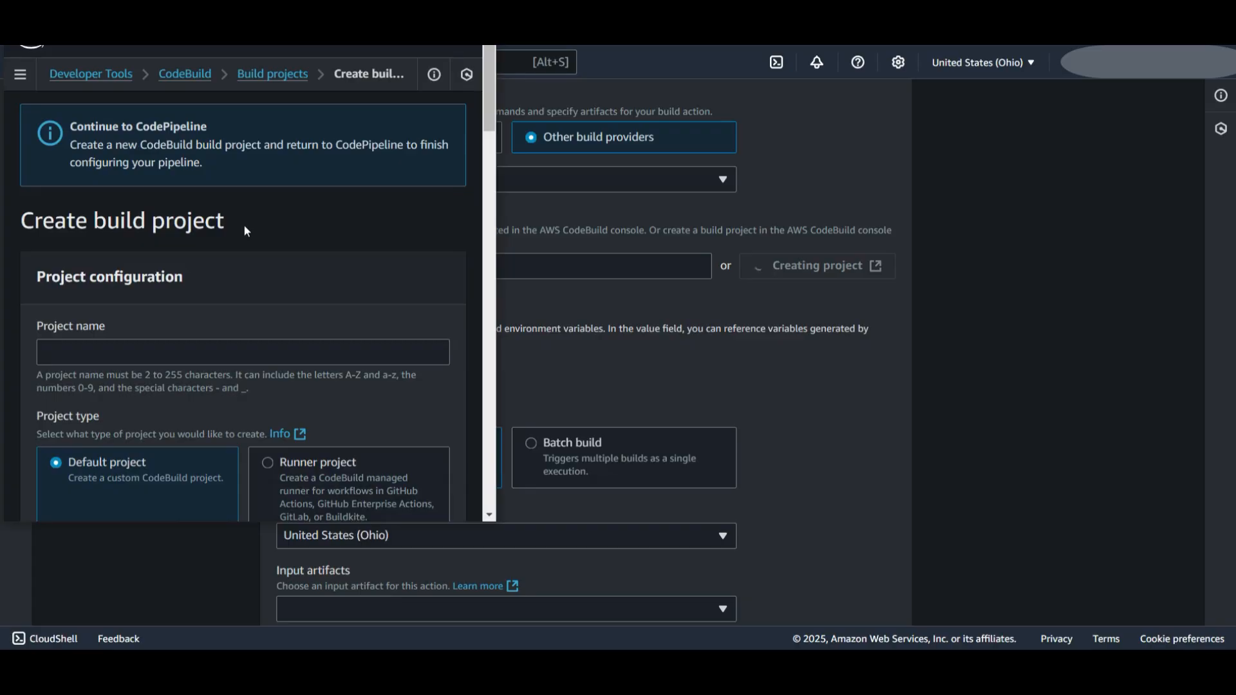
{"action": "scroll", "coordinate": [243, 224], "scroll_direction": "down", "scroll_amount": 3}
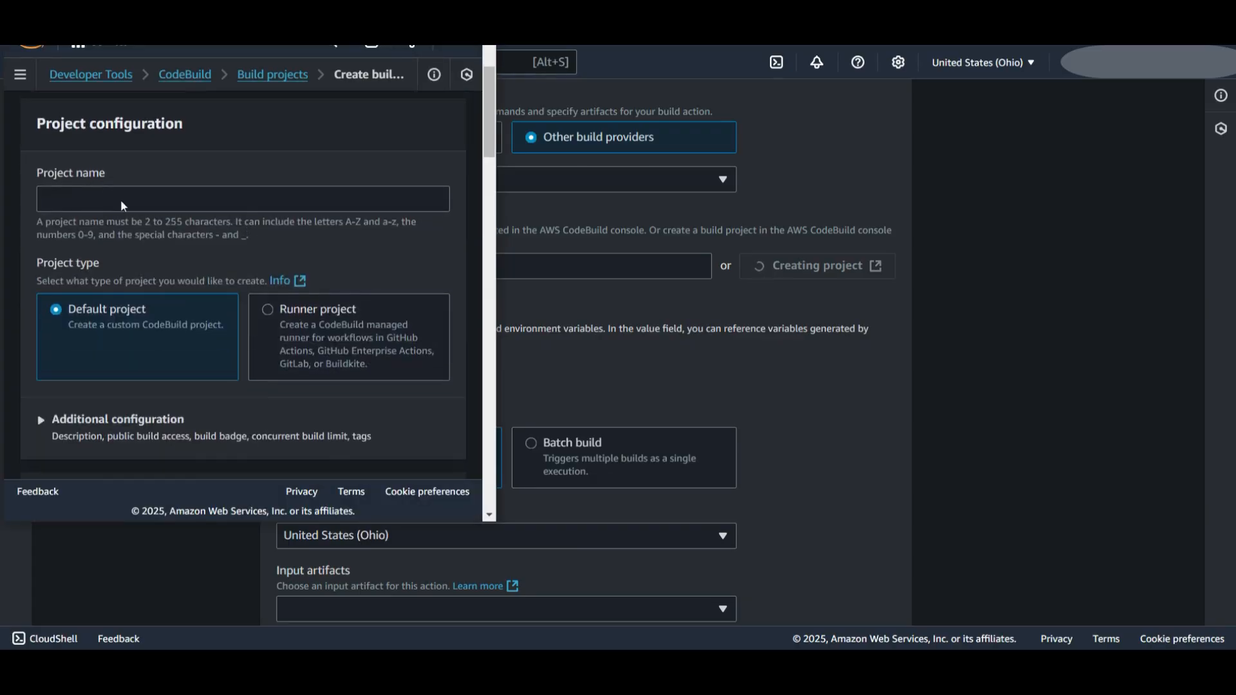
{"action": "scroll", "coordinate": [122, 201], "scroll_direction": "down", "scroll_amount": 2}
{"action": "scroll", "coordinate": [122, 201], "scroll_direction": "down", "scroll_amount": 1}
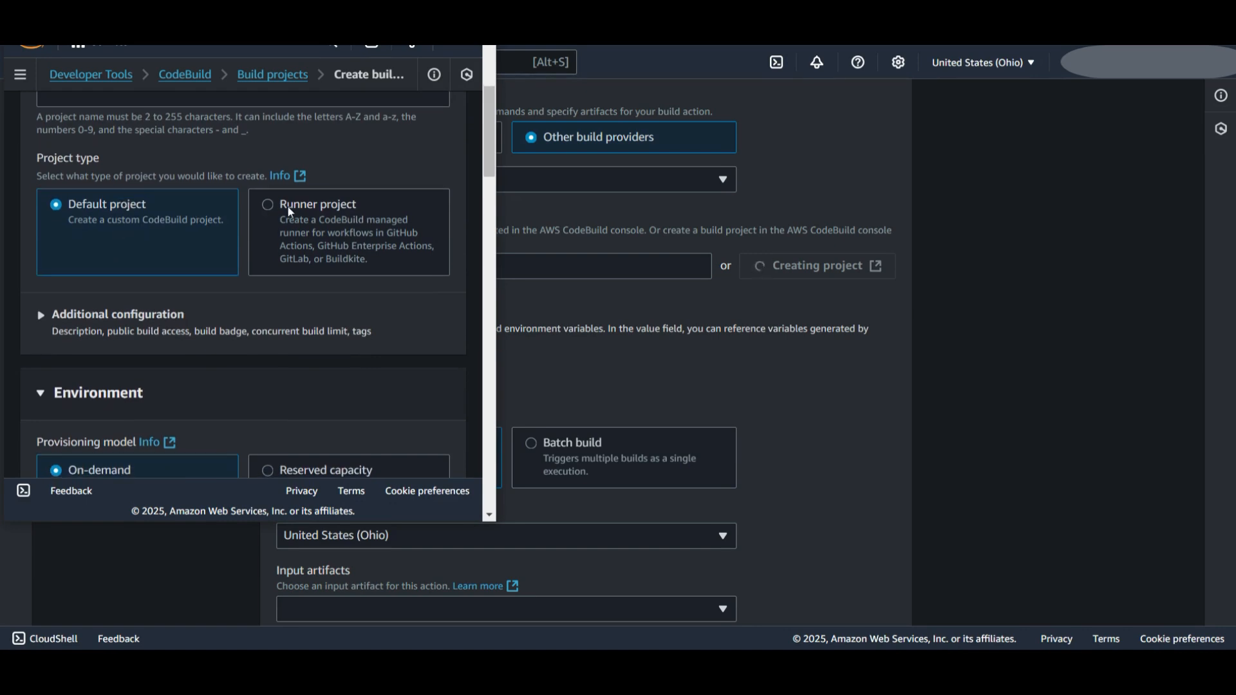
{"action": "scroll", "coordinate": [309, 209], "scroll_direction": "down", "scroll_amount": 5}
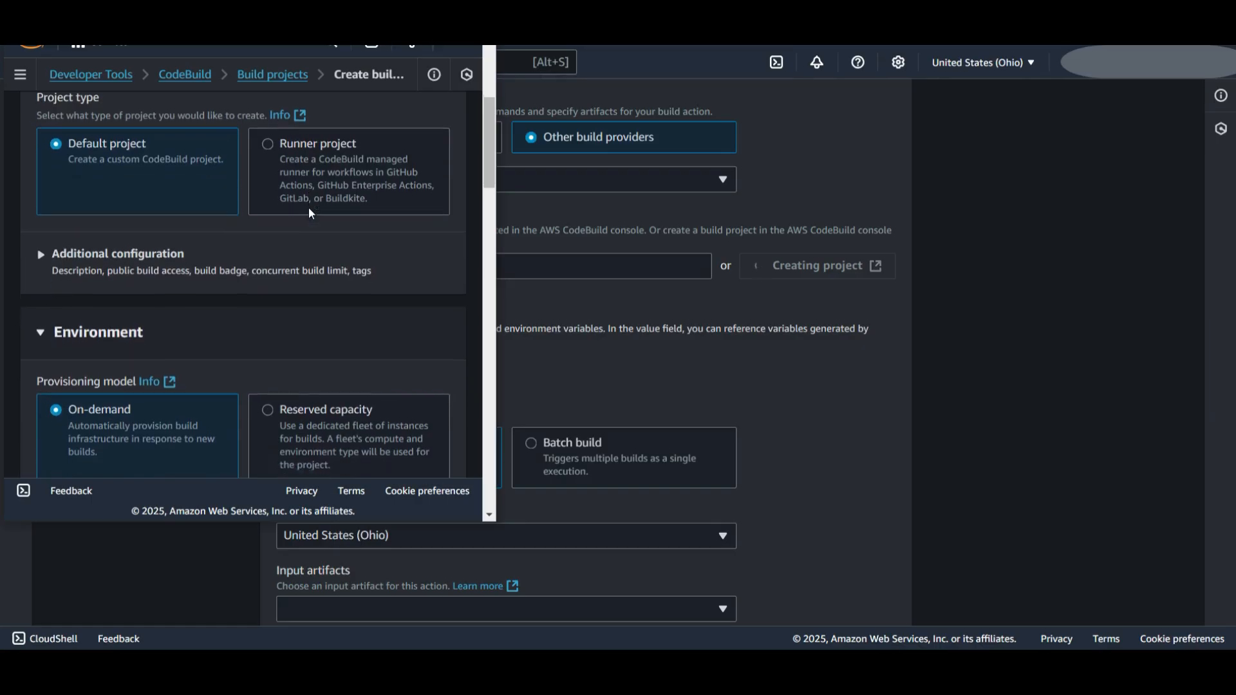
{"action": "scroll", "coordinate": [309, 214], "scroll_direction": "down", "scroll_amount": 4}
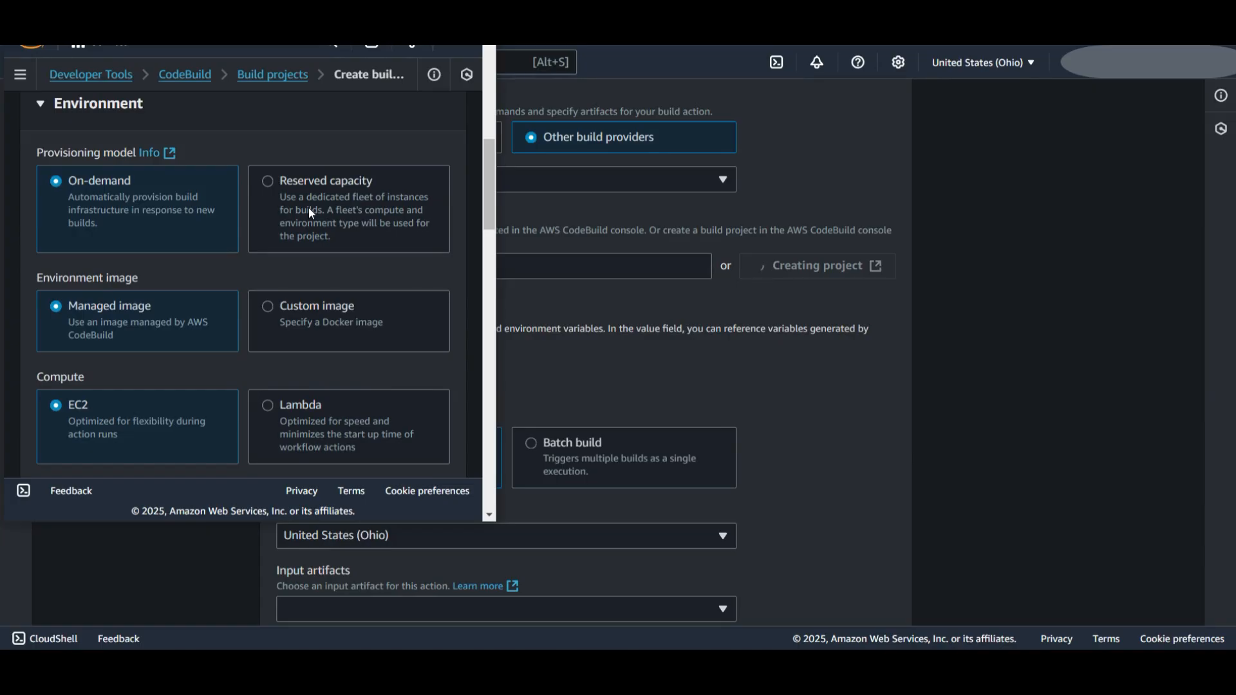
{"action": "scroll", "coordinate": [309, 213], "scroll_direction": "down", "scroll_amount": 5}
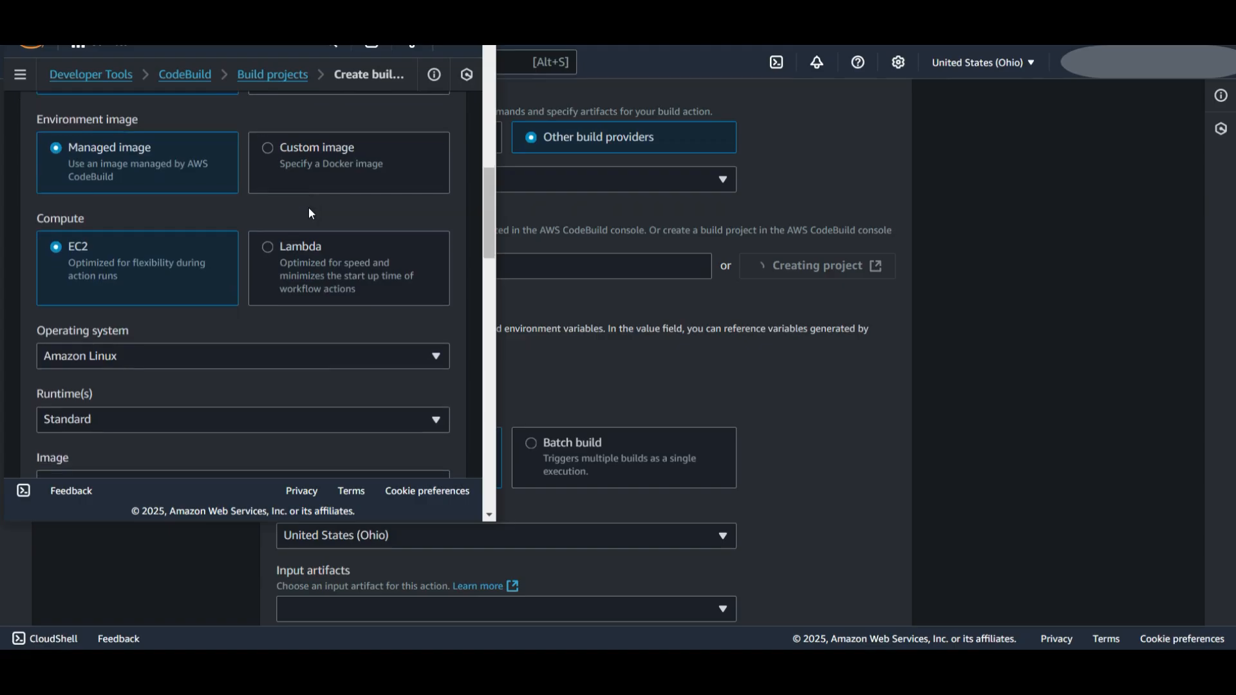
{"action": "scroll", "coordinate": [309, 212], "scroll_direction": "down", "scroll_amount": 5}
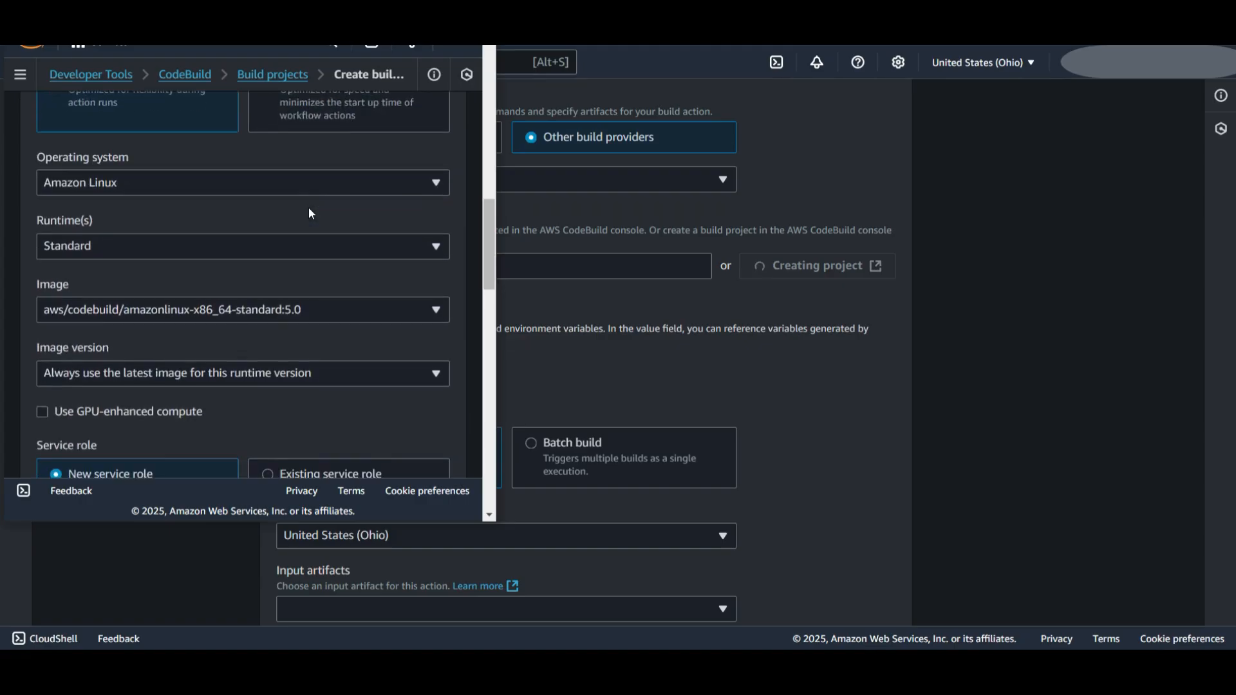
{"action": "scroll", "coordinate": [309, 213], "scroll_direction": "down", "scroll_amount": 8}
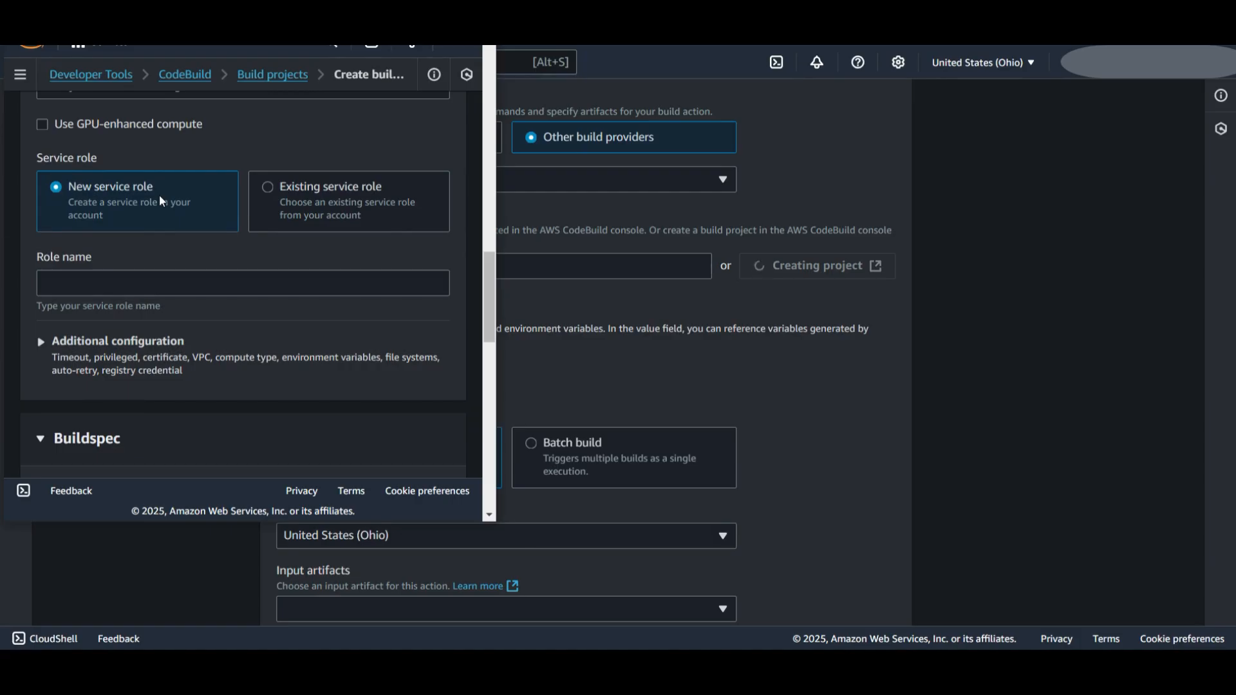
{"action": "scroll", "coordinate": [159, 195], "scroll_direction": "down", "scroll_amount": 7}
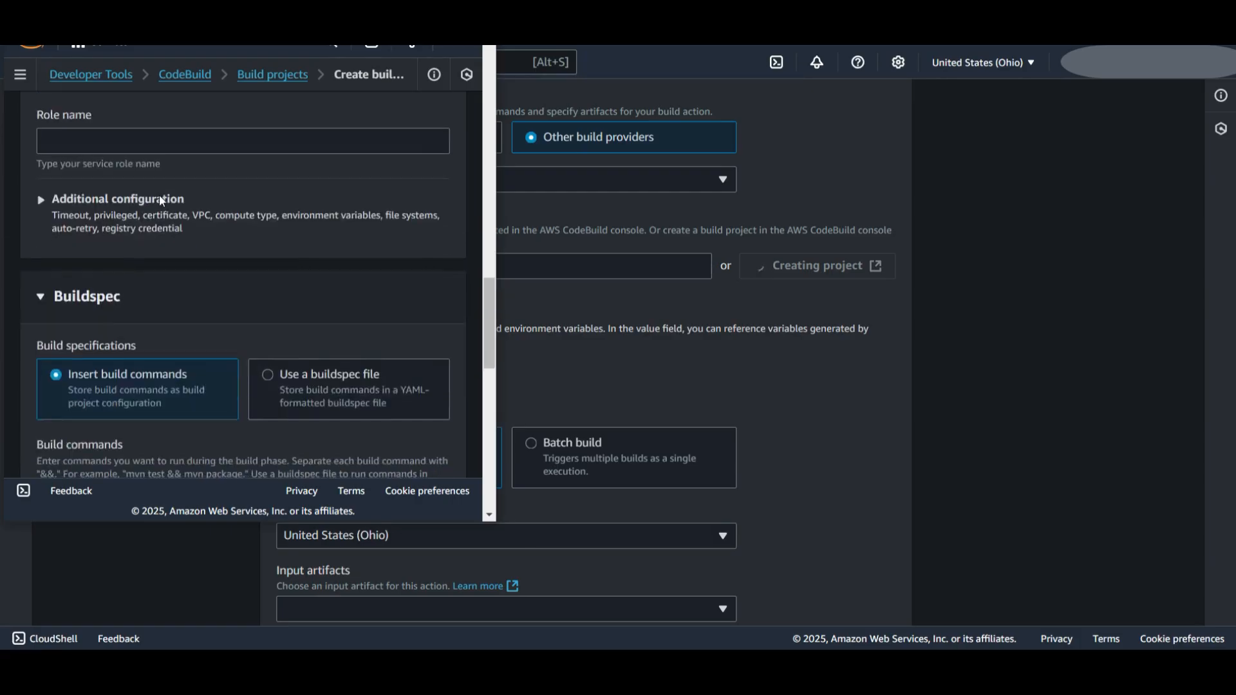
{"action": "scroll", "coordinate": [161, 196], "scroll_direction": "down", "scroll_amount": 2}
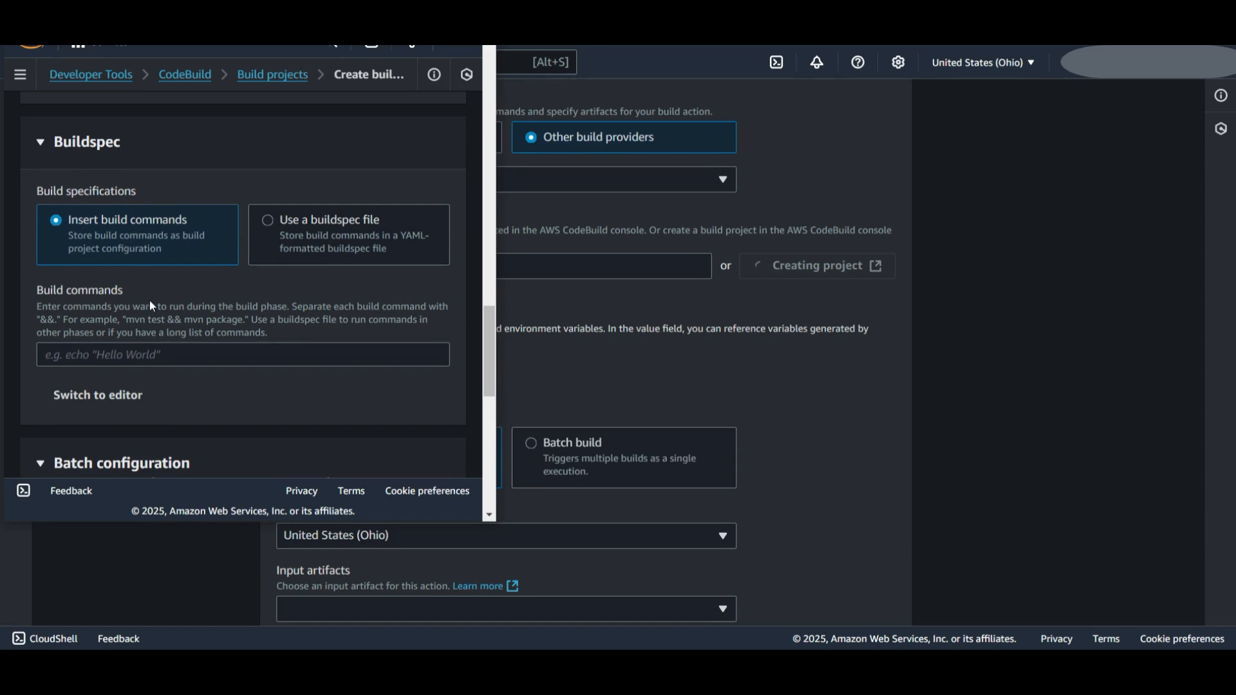
{"action": "left_click", "coordinate": [102, 396]}
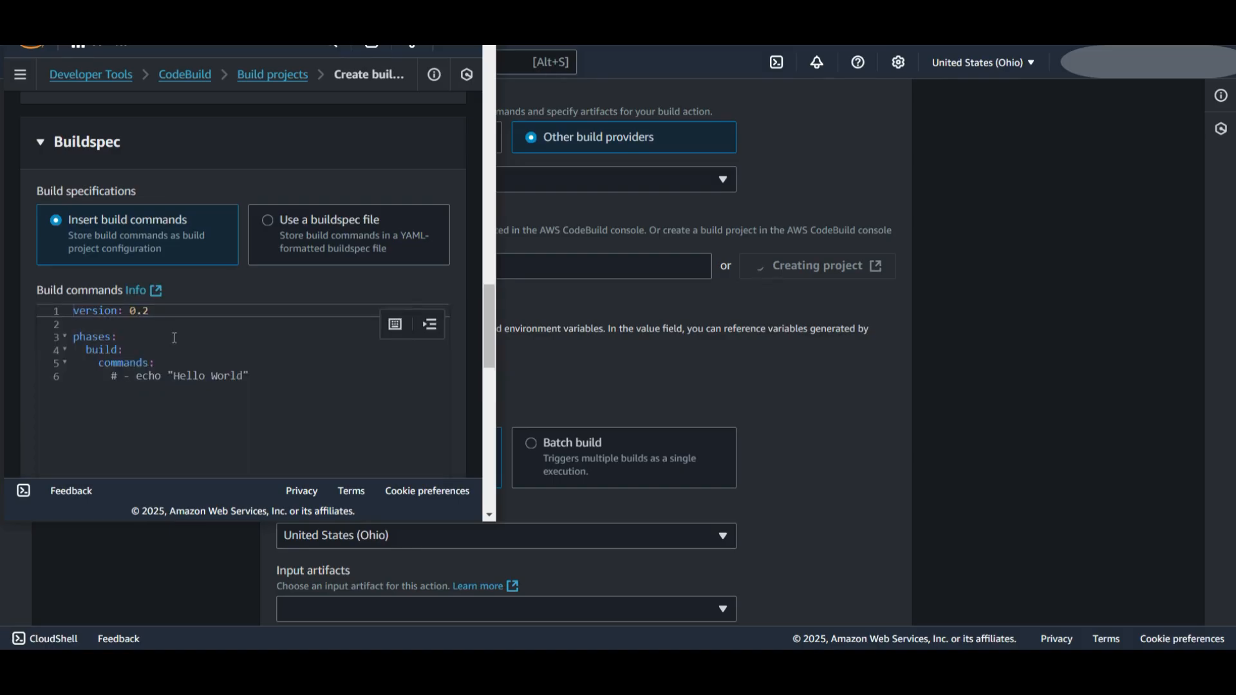
{"action": "left_click", "coordinate": [308, 240]}
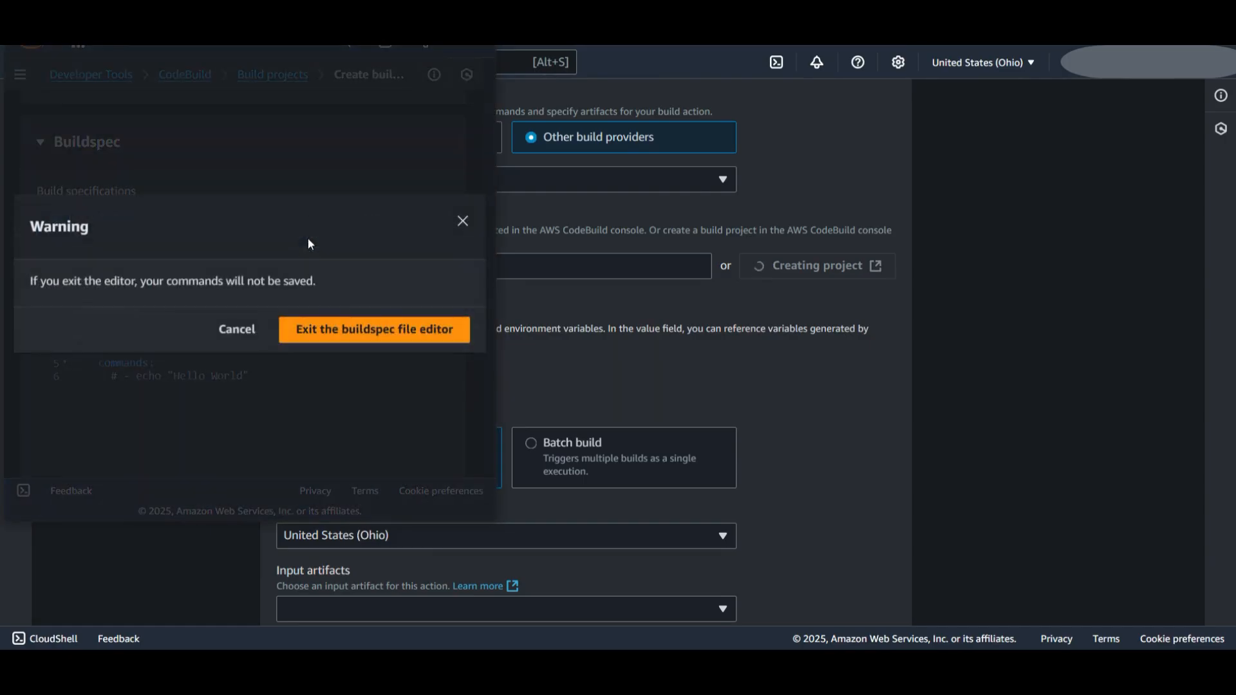
{"action": "left_click", "coordinate": [367, 334]}
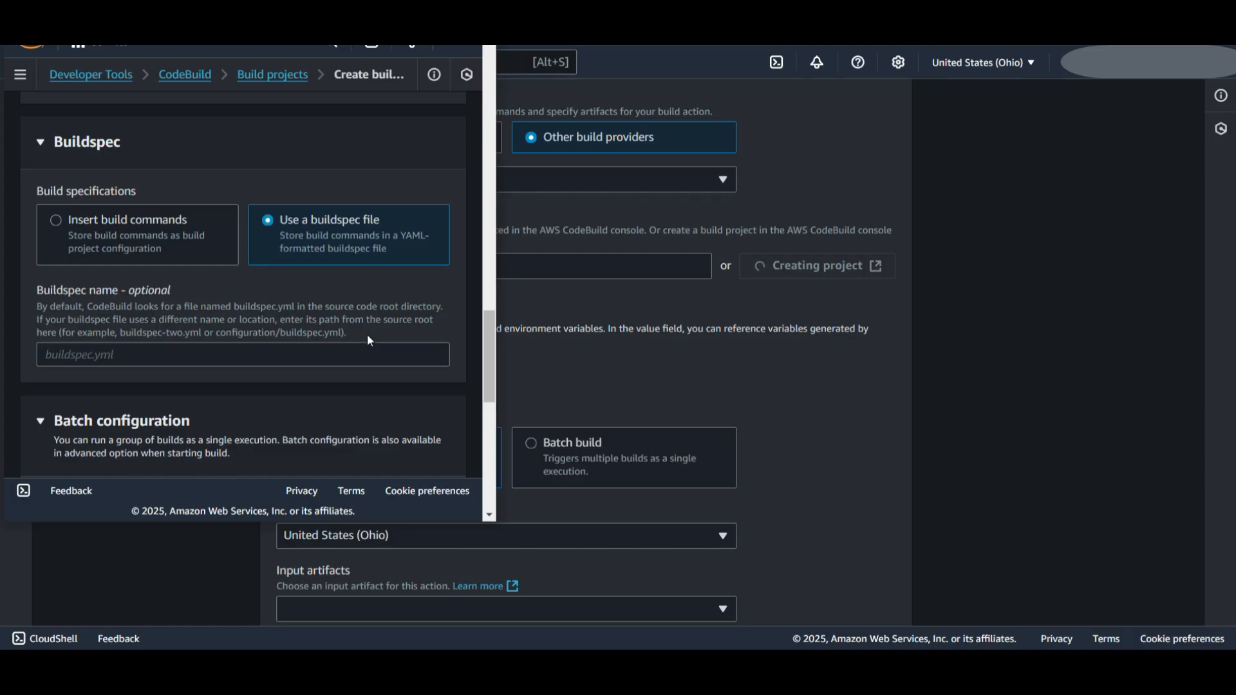
{"action": "scroll", "coordinate": [367, 340], "scroll_direction": "down", "scroll_amount": 2}
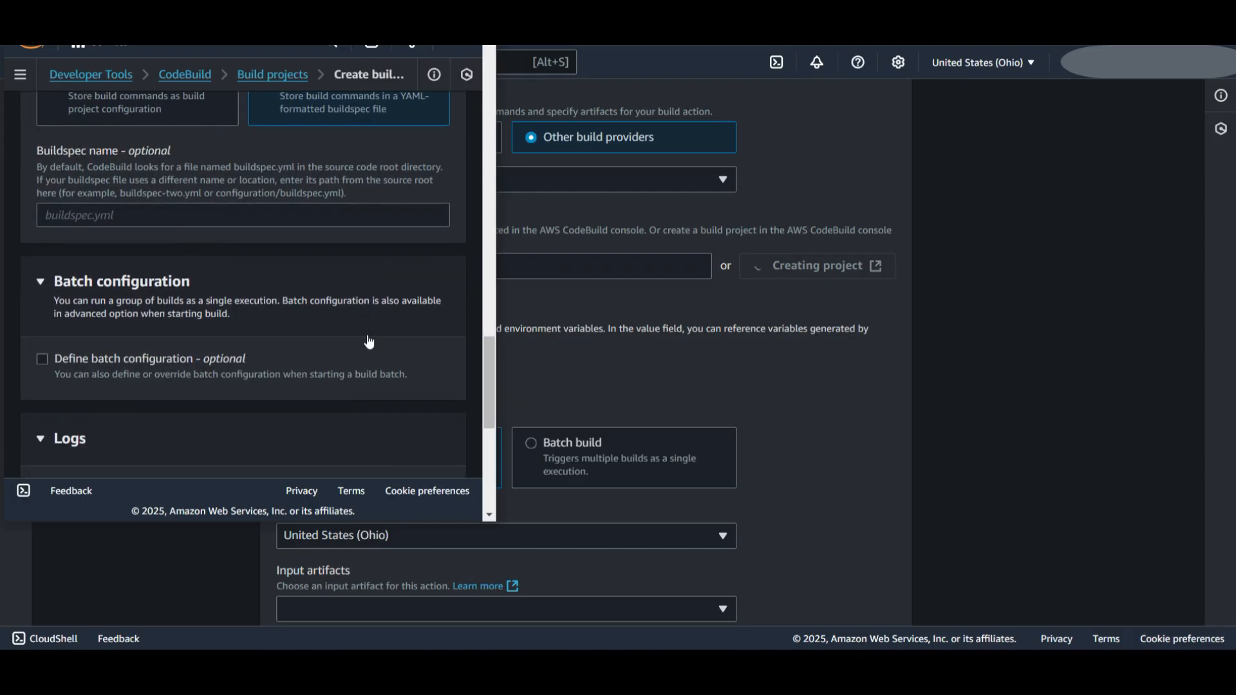
{"action": "scroll", "coordinate": [368, 342], "scroll_direction": "up", "scroll_amount": 1}
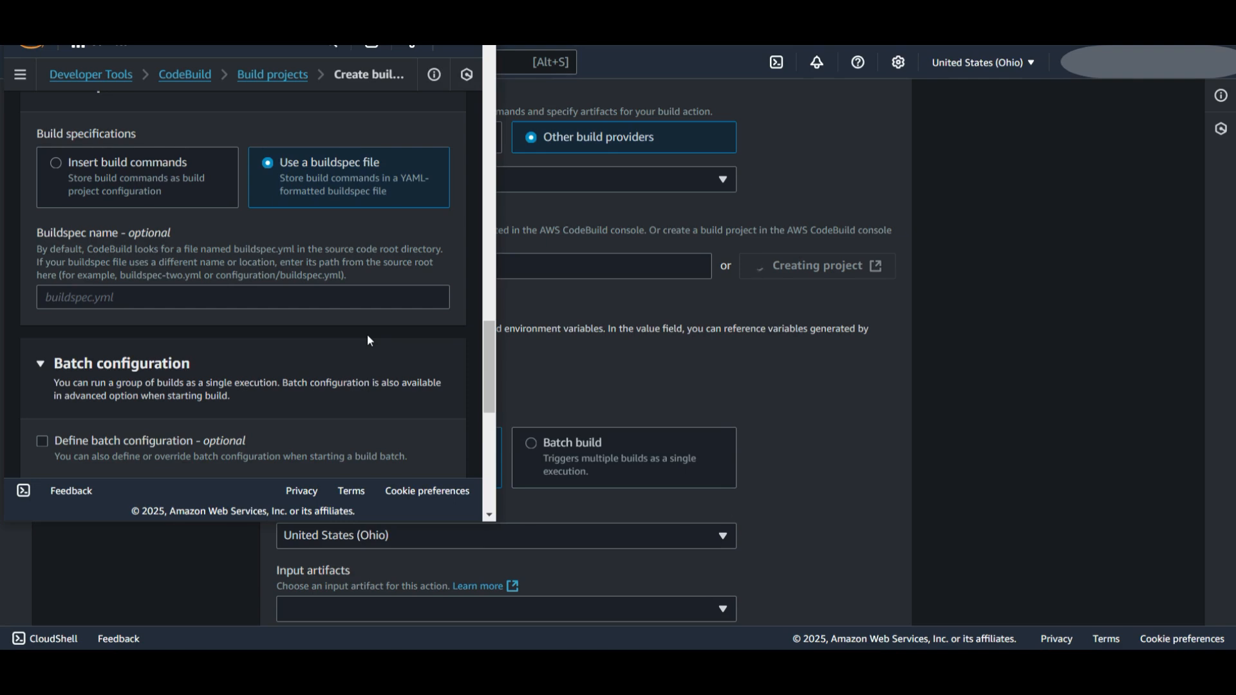
{"action": "scroll", "coordinate": [368, 335], "scroll_direction": "down", "scroll_amount": 8}
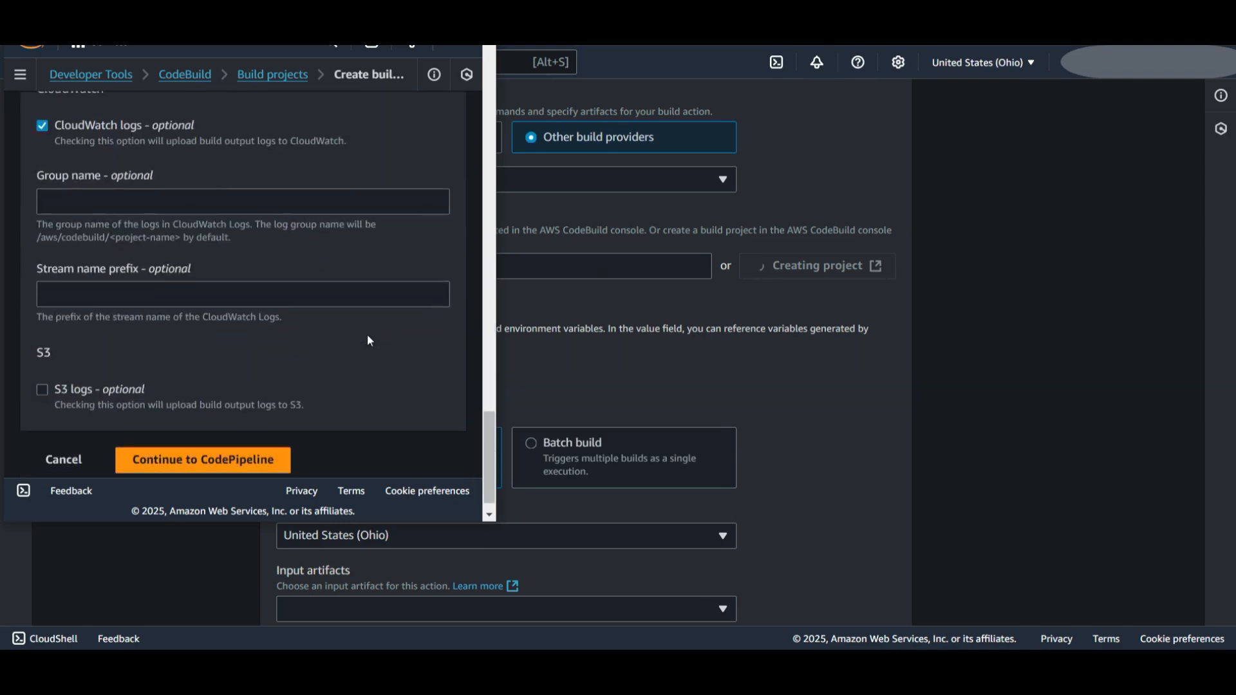
{"action": "scroll", "coordinate": [367, 336], "scroll_direction": "down", "scroll_amount": 1}
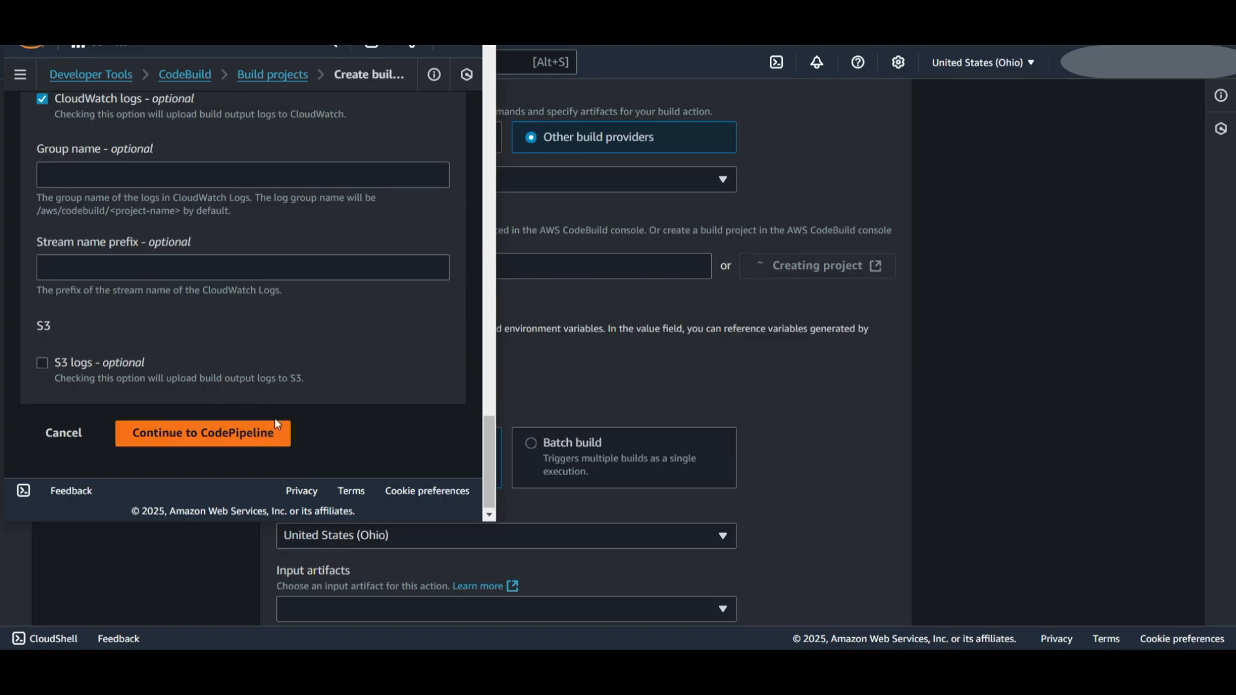
{"action": "left_click", "coordinate": [298, 75]}
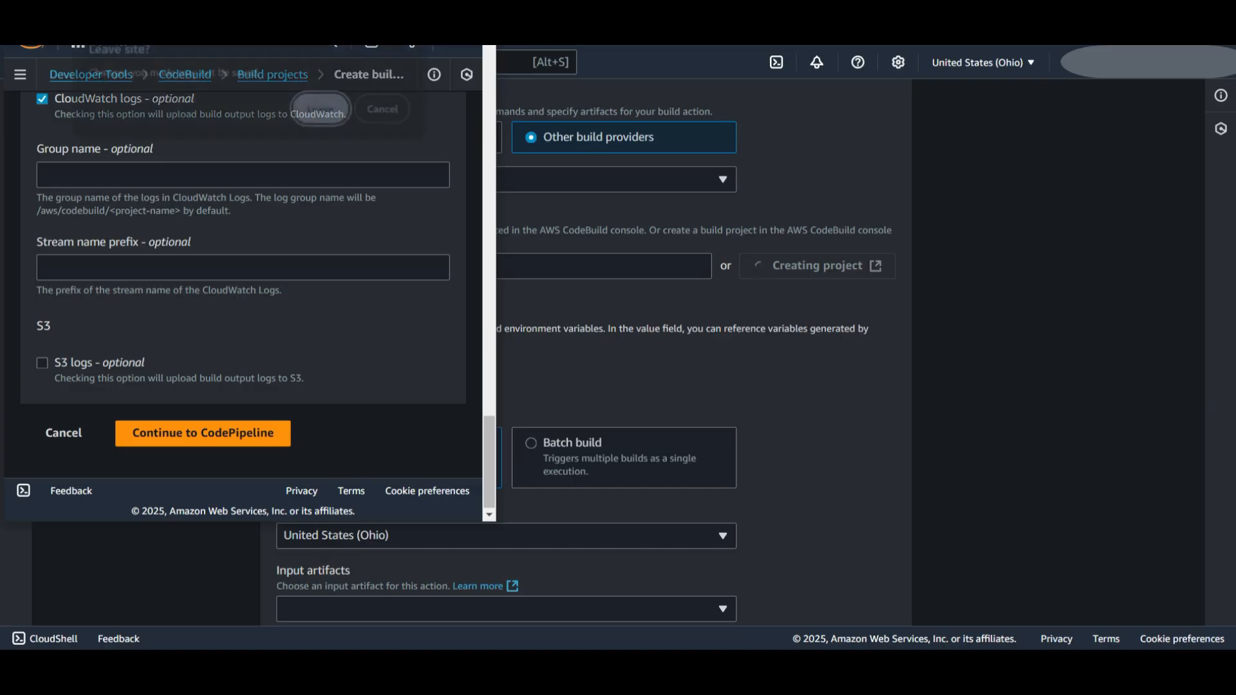
{"action": "left_click", "coordinate": [330, 103]}
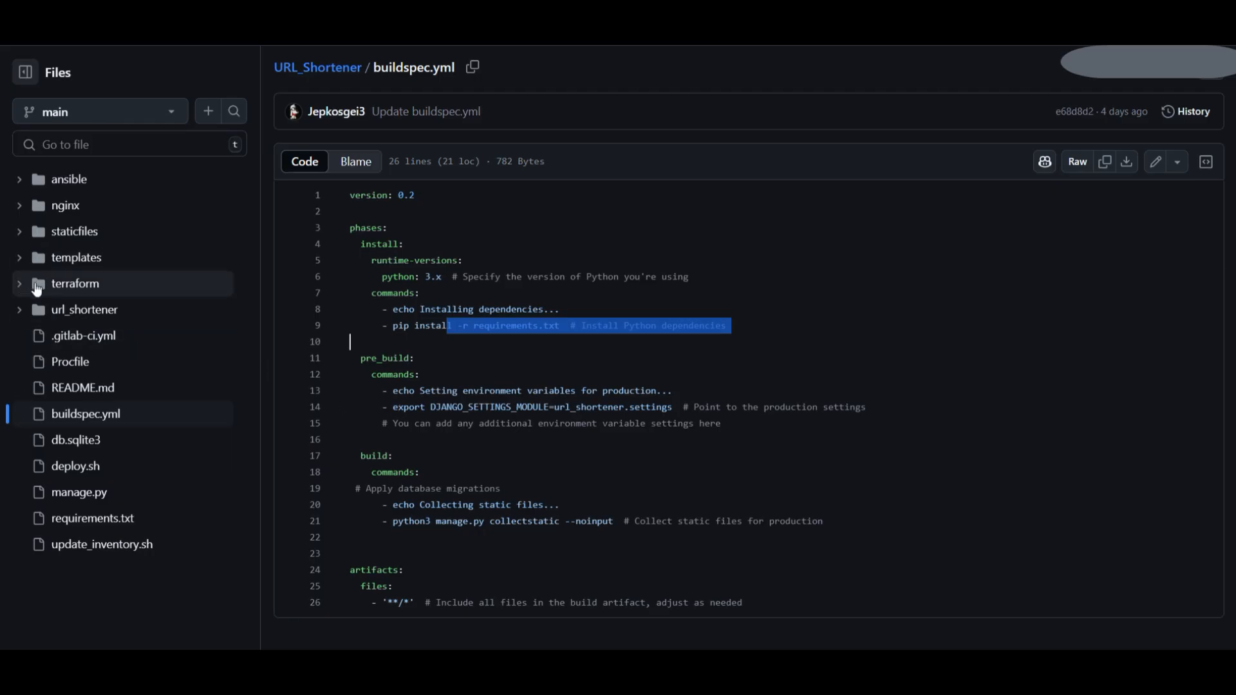
Step: Expand the url_shortener folder in the GitHub repository's file tree and examine its files
{"action": "left_click", "coordinate": [18, 319]}
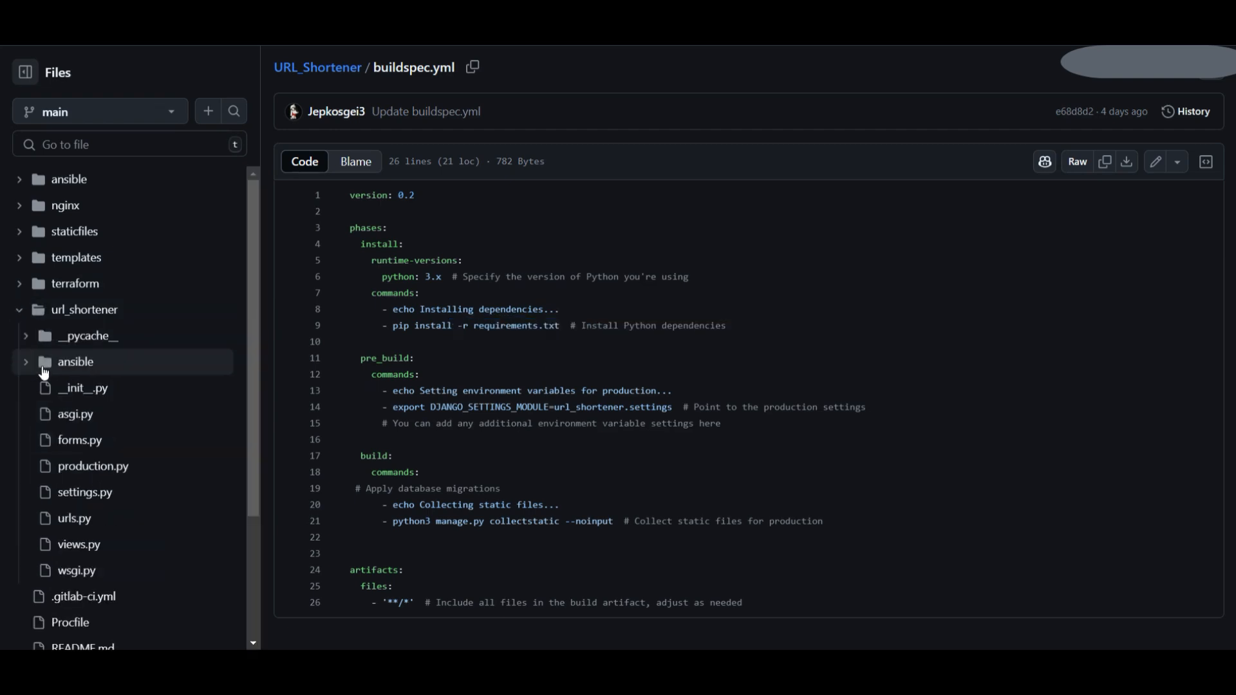
{"action": "scroll", "coordinate": [58, 573], "scroll_direction": "down", "scroll_amount": 2}
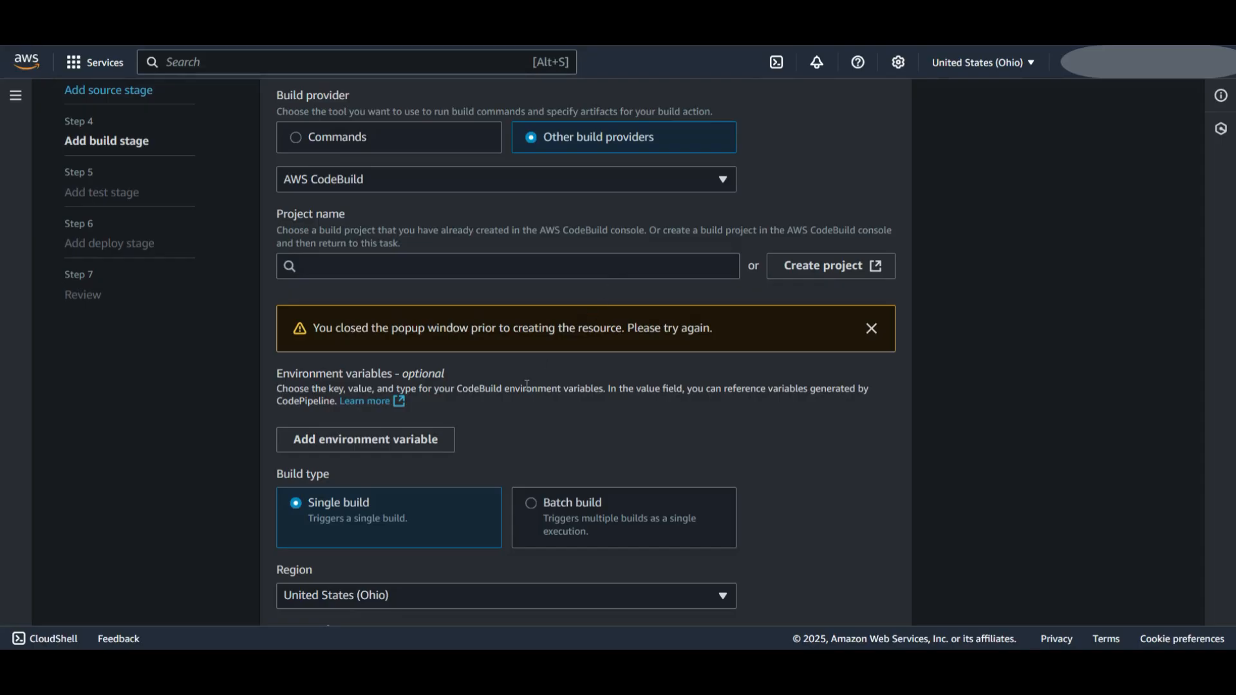
Step: Use the existing URL_CB build project with the default build settings and skip the test stage
{"action": "left_click", "coordinate": [471, 260]}
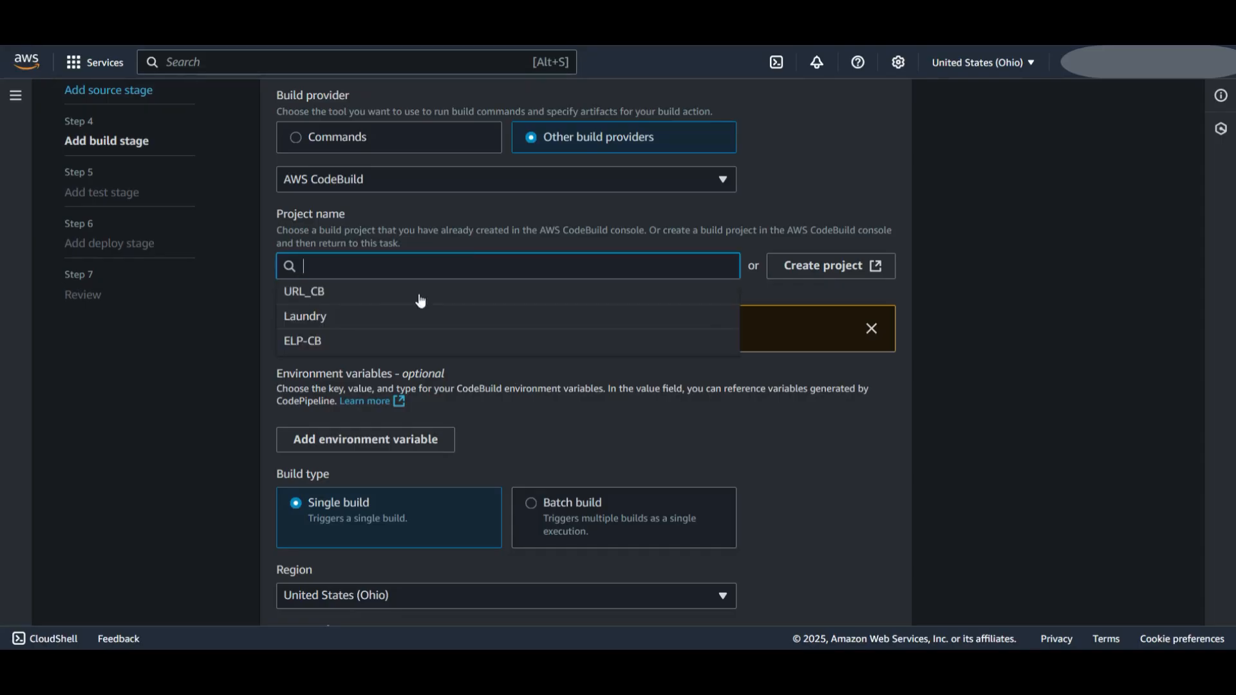
{"action": "left_click", "coordinate": [387, 301]}
{"action": "scroll", "coordinate": [387, 302], "scroll_direction": "down", "scroll_amount": 3}
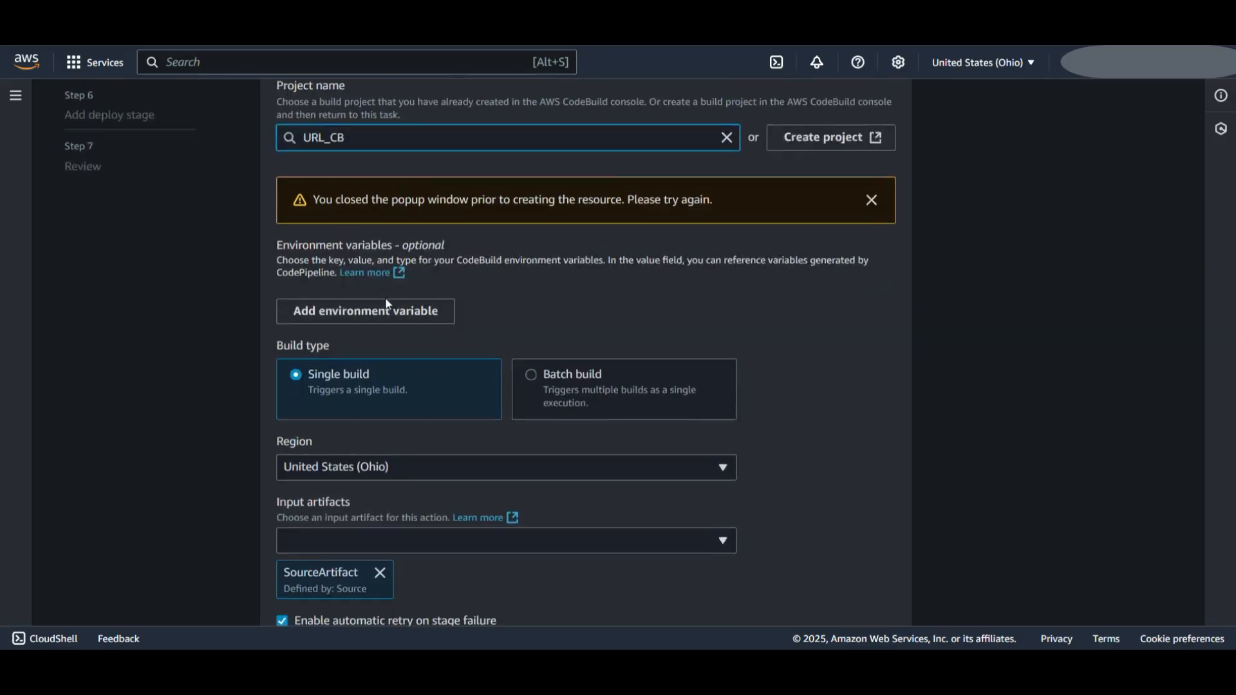
{"action": "scroll", "coordinate": [387, 305], "scroll_direction": "down", "scroll_amount": 1}
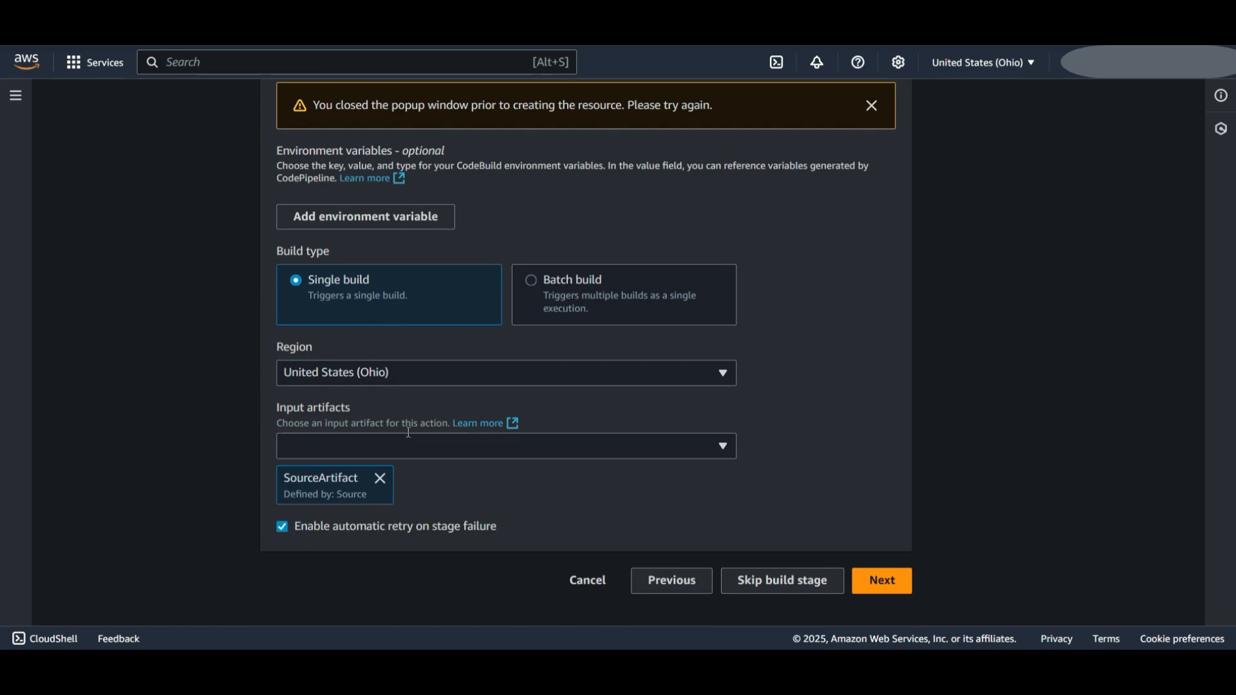
{"action": "left_click", "coordinate": [877, 590]}
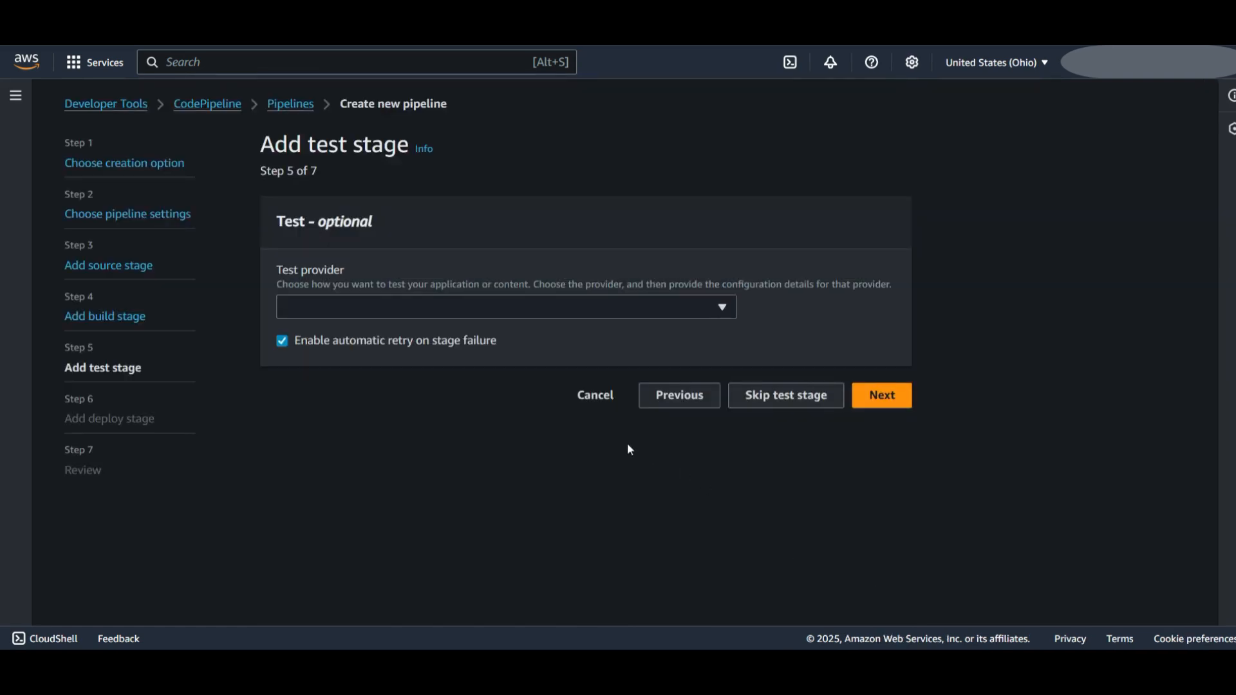
{"action": "left_click", "coordinate": [776, 402]}
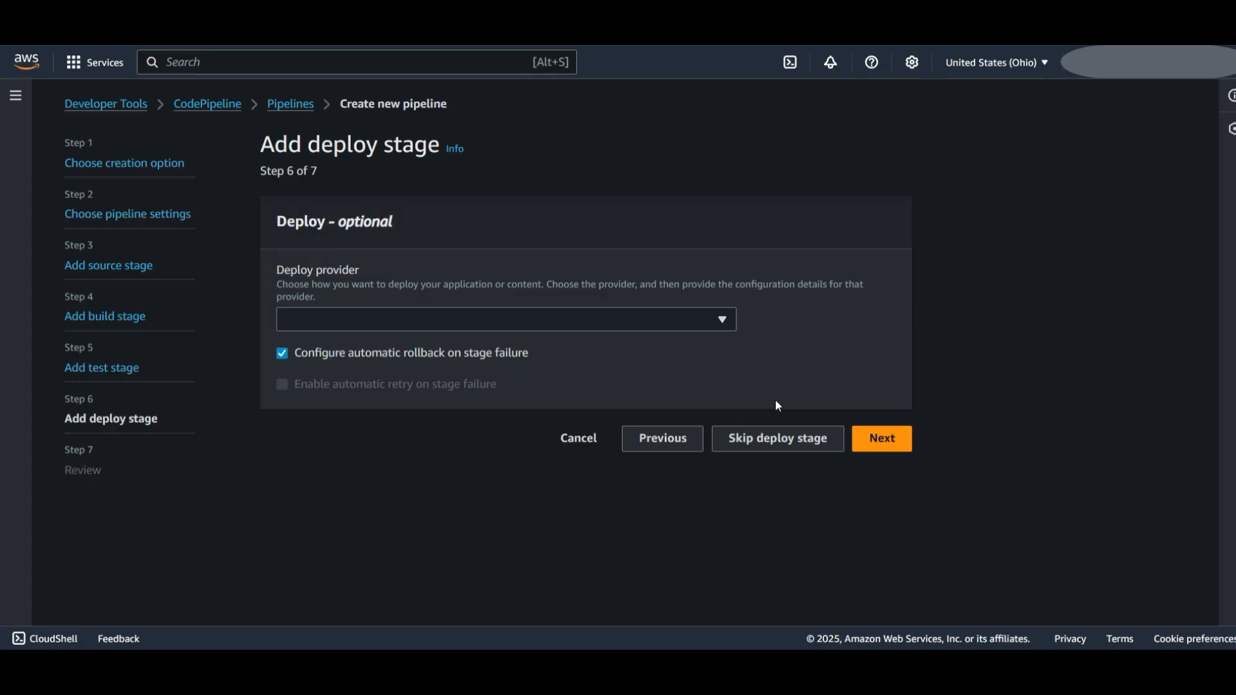
Step: Set the deploy provider to AWS Elastic Beanstalk and select URL-app as the application
{"action": "left_click", "coordinate": [668, 325]}
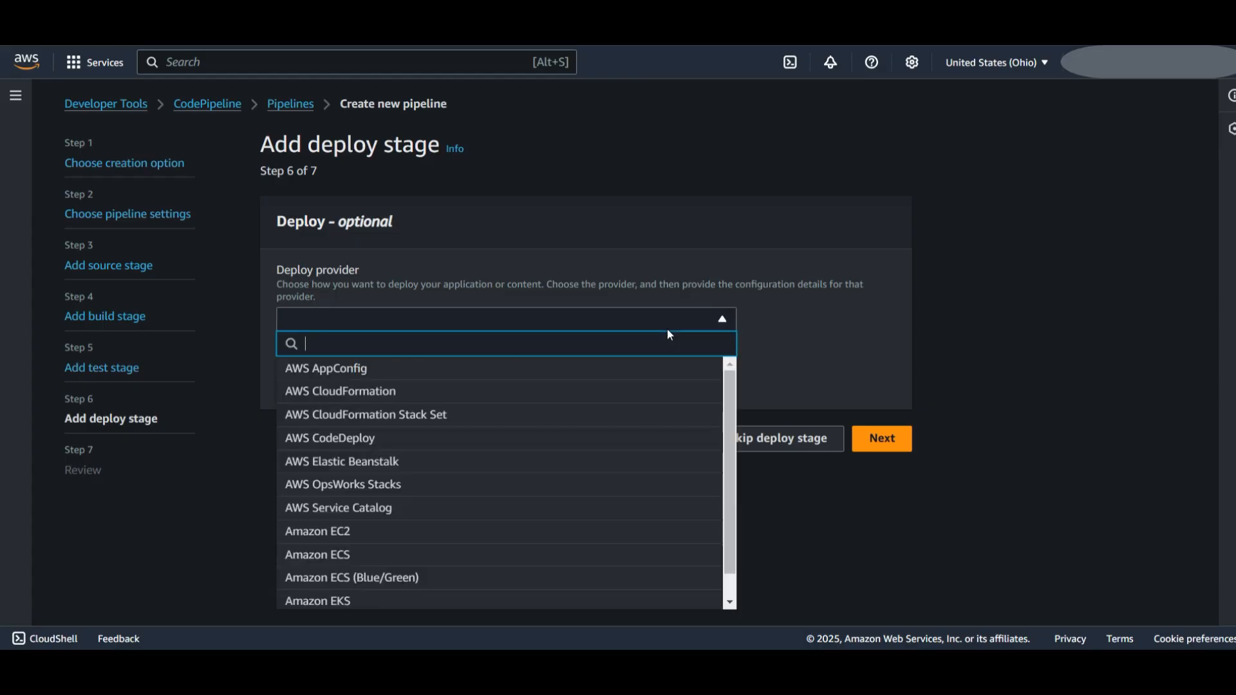
{"action": "left_click", "coordinate": [395, 462]}
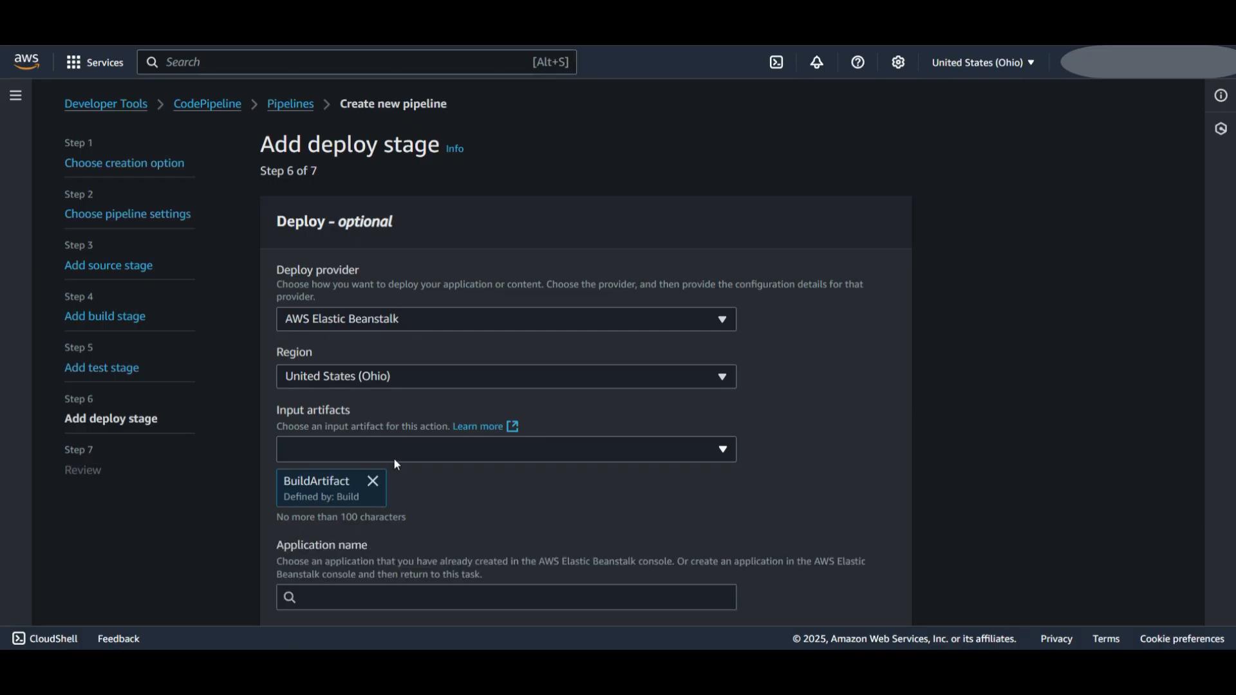
{"action": "scroll", "coordinate": [395, 464], "scroll_direction": "down", "scroll_amount": 3}
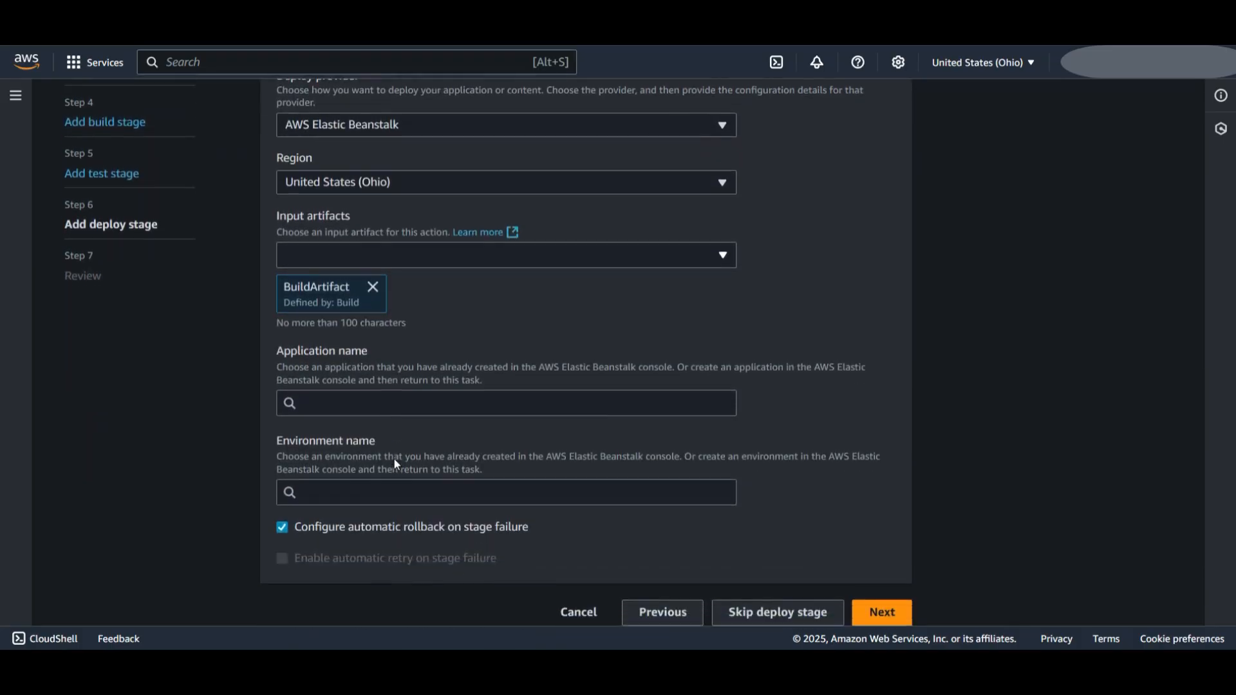
{"action": "left_click", "coordinate": [330, 406]}
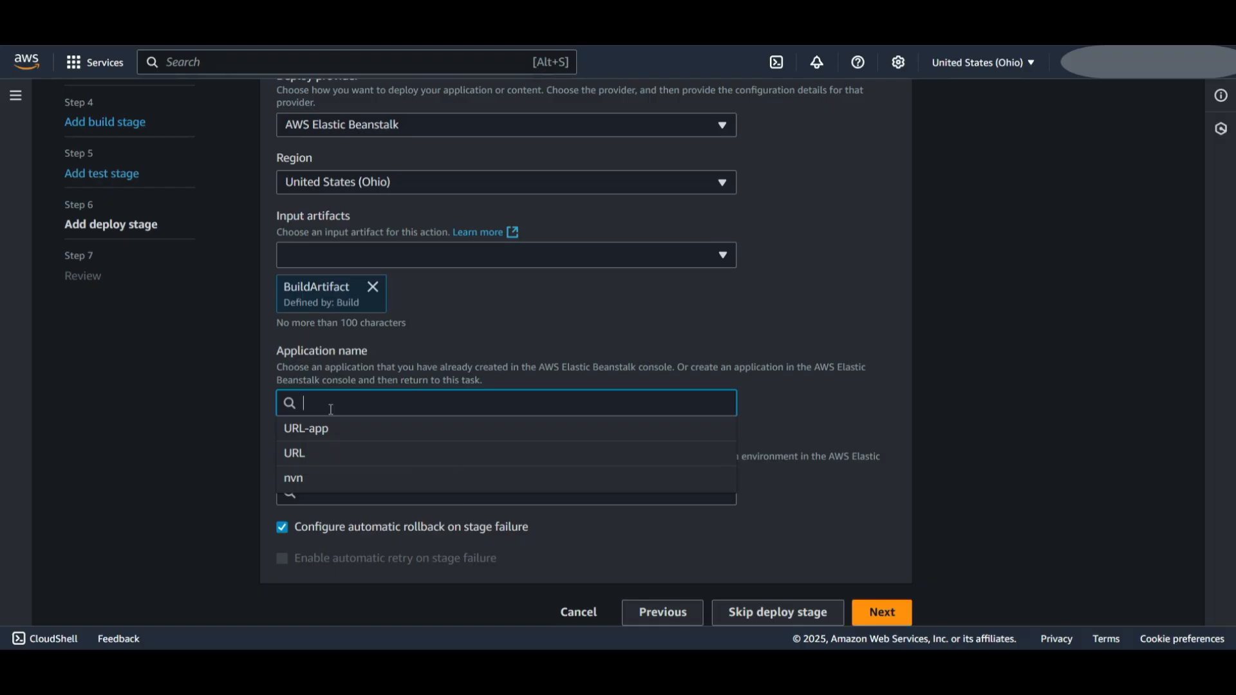
{"action": "left_click", "coordinate": [314, 429]}
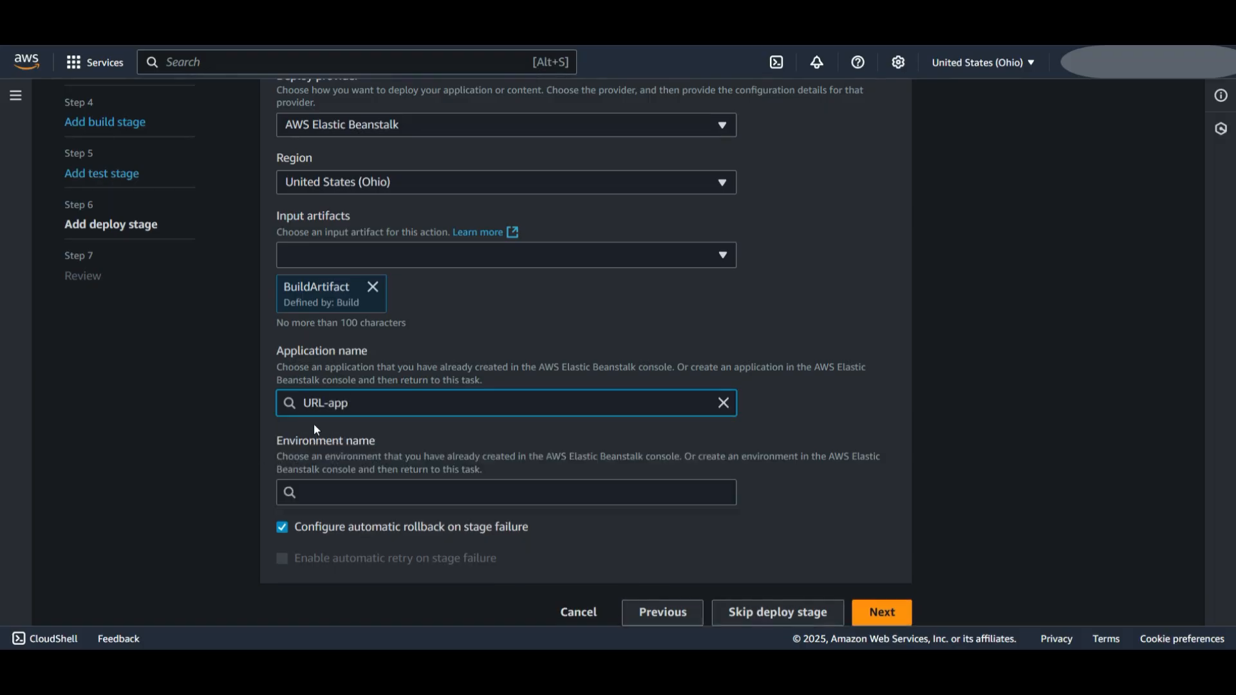
Step: Select URL-app-env as the deployment environment and continue to the review
{"action": "scroll", "coordinate": [314, 423], "scroll_direction": "down", "scroll_amount": 1}
{"action": "left_click", "coordinate": [319, 460]}
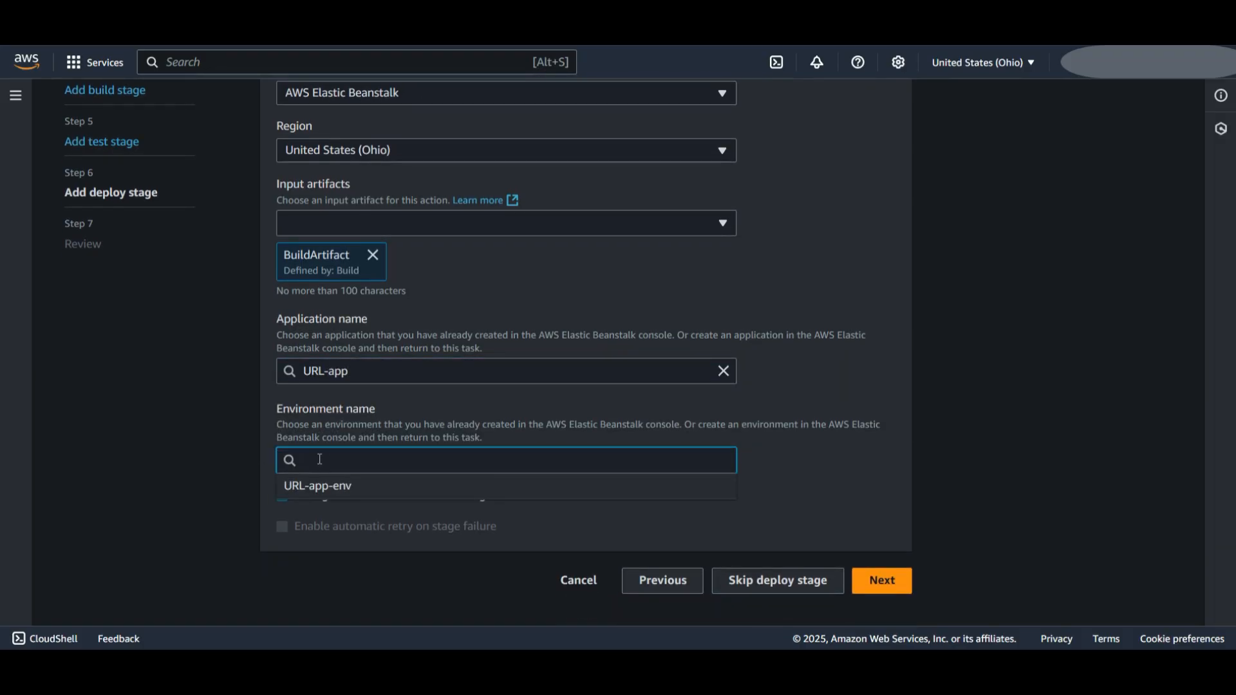
{"action": "left_click", "coordinate": [381, 493]}
{"action": "left_click", "coordinate": [886, 586]}
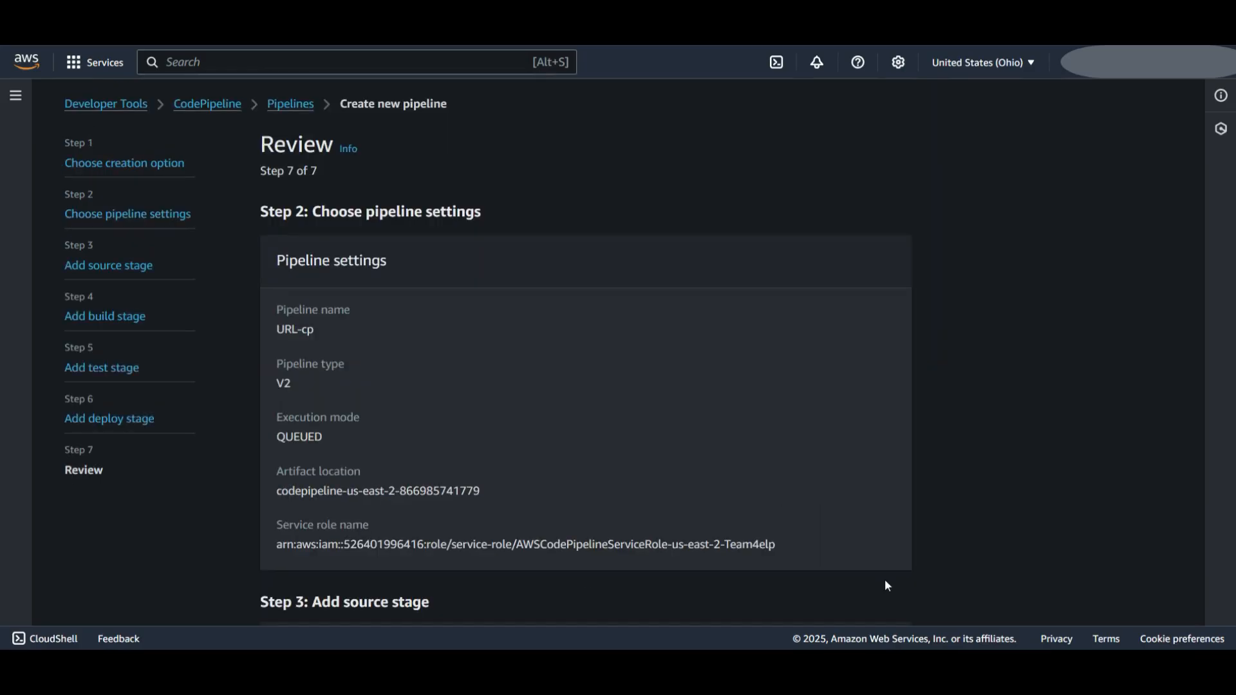
Step: Review the URL-cp pipeline's settings through all stages and create the pipeline
{"action": "scroll", "coordinate": [887, 586], "scroll_direction": "down", "scroll_amount": 8}
{"action": "scroll", "coordinate": [886, 586], "scroll_direction": "down", "scroll_amount": 12}
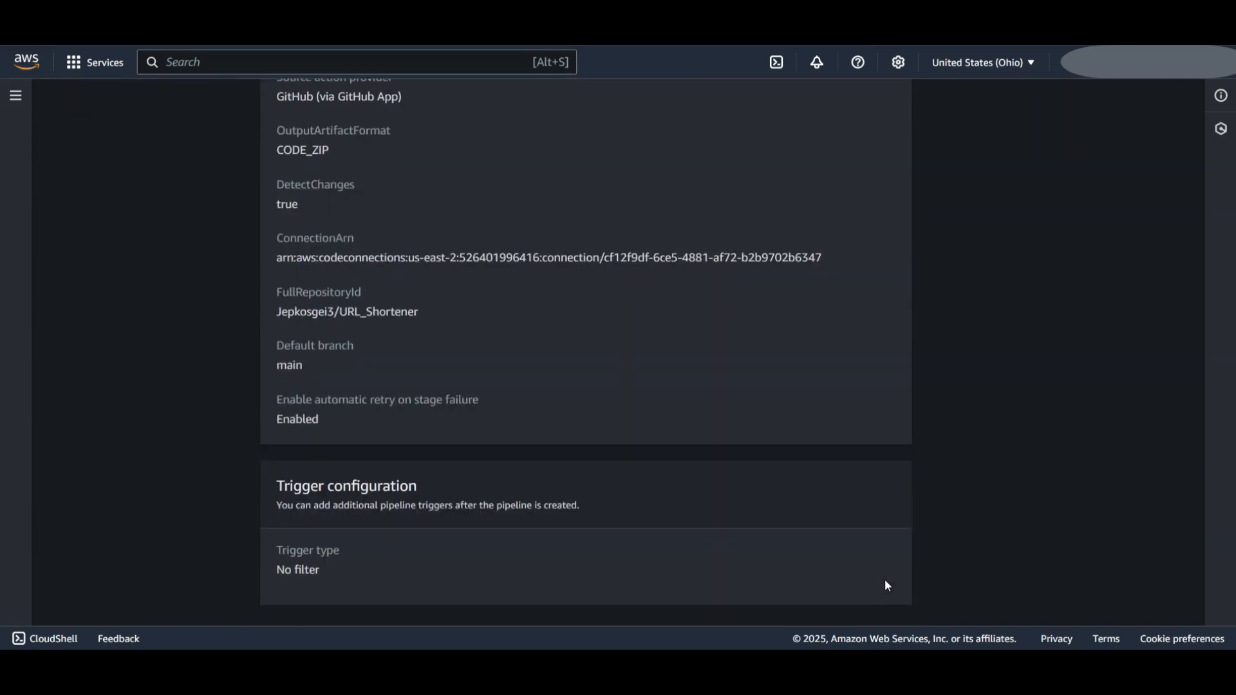
{"action": "left_click", "coordinate": [887, 584]}
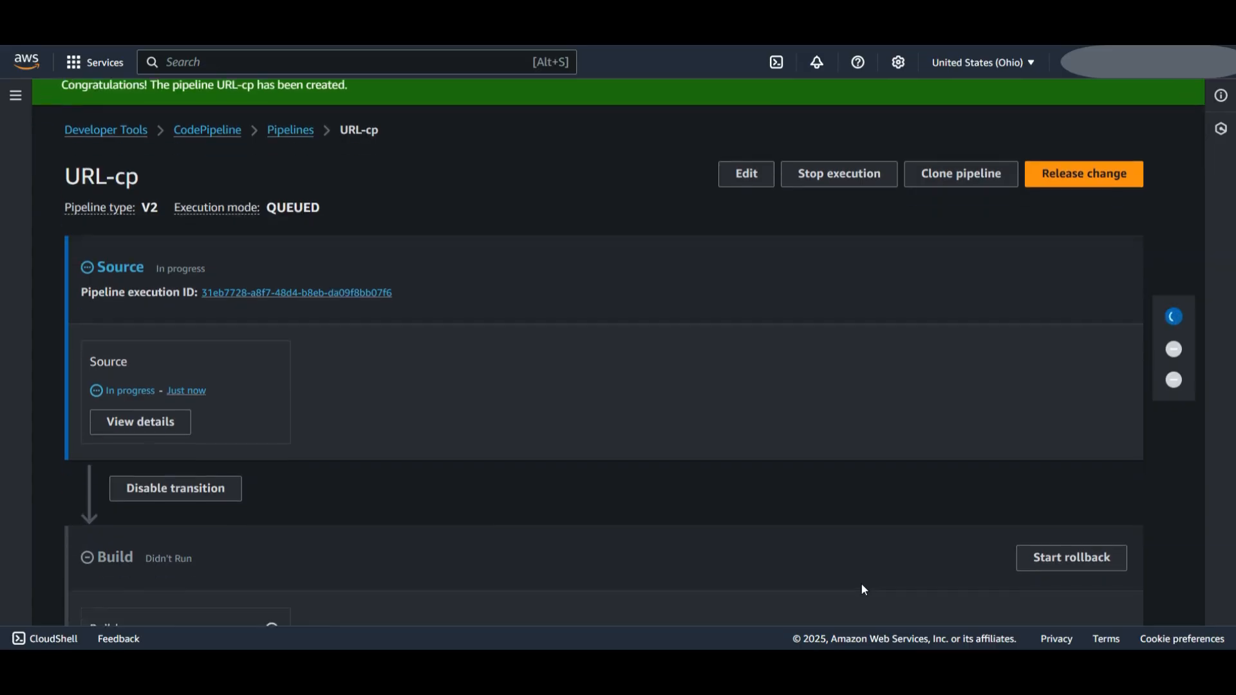
Step: Check the Source and Build stages of the new pipeline's execution and open the Build action's details
{"action": "scroll", "coordinate": [862, 585], "scroll_direction": "down", "scroll_amount": 3}
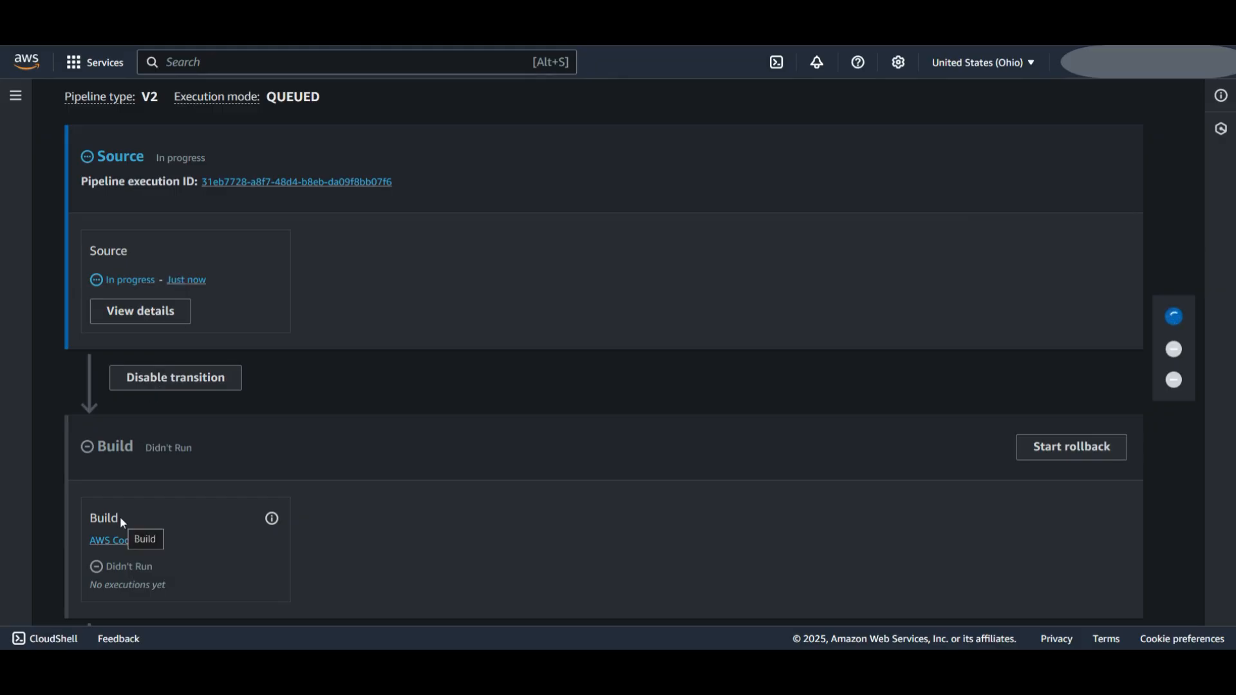
{"action": "scroll", "coordinate": [119, 517], "scroll_direction": "down", "scroll_amount": 2}
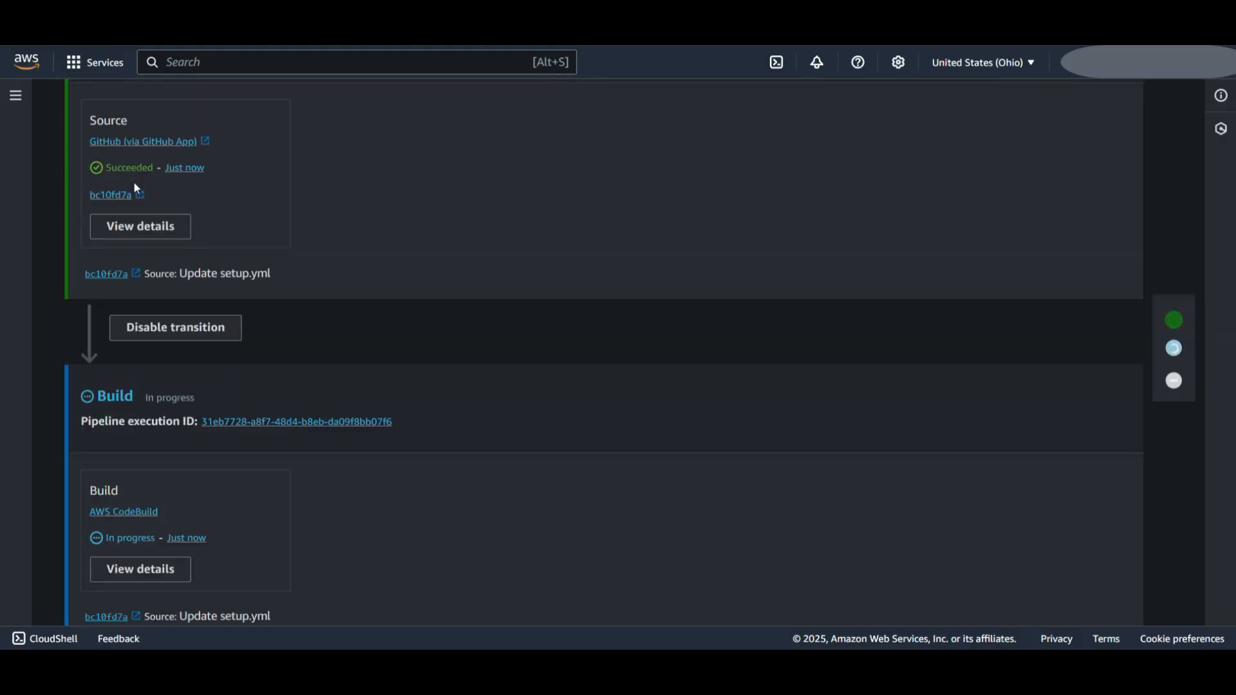
{"action": "scroll", "coordinate": [214, 196], "scroll_direction": "down", "scroll_amount": 1}
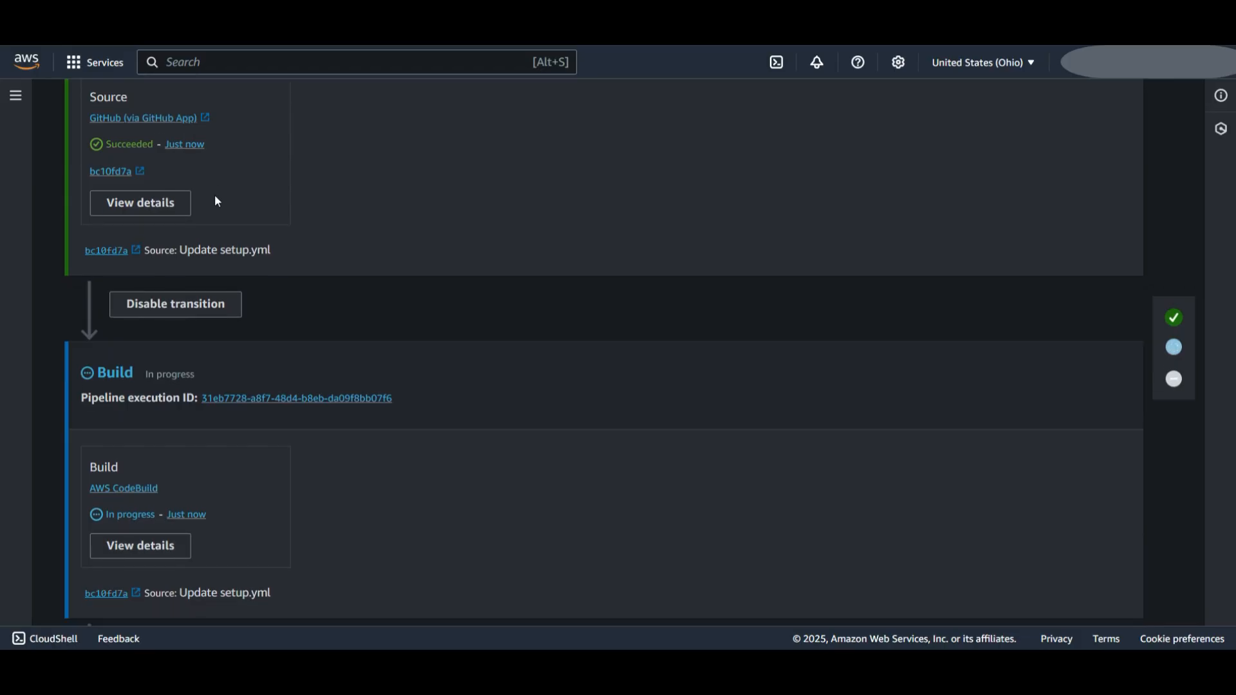
{"action": "scroll", "coordinate": [214, 194], "scroll_direction": "down", "scroll_amount": 2}
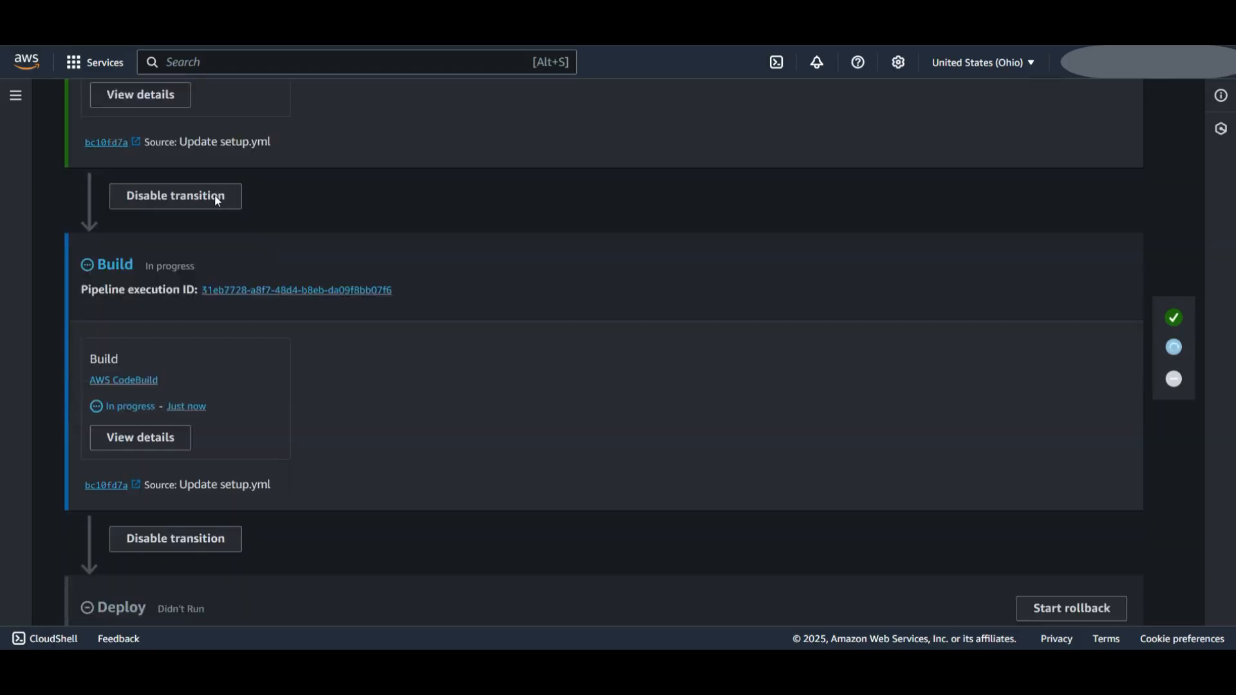
{"action": "left_click", "coordinate": [137, 396]}
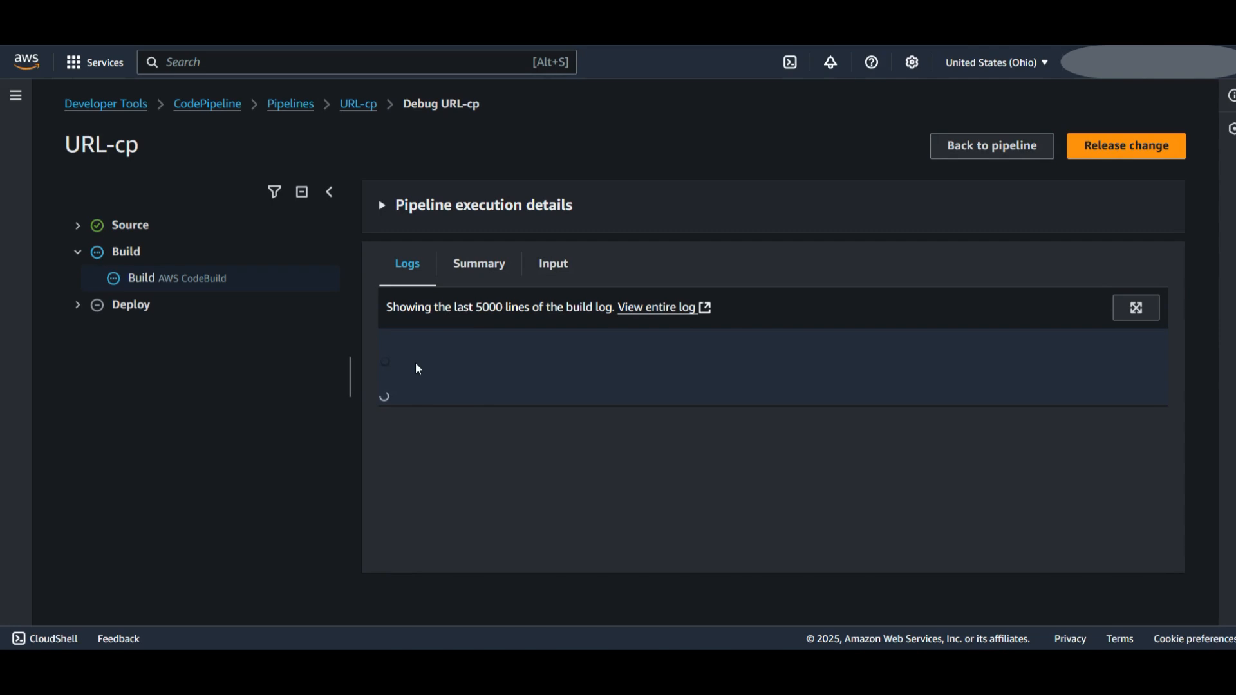
Step: Read through the Build action's log from the runtime setup to the artifact upload phase
{"action": "scroll", "coordinate": [560, 445], "scroll_direction": "down", "scroll_amount": 3}
{"action": "scroll", "coordinate": [562, 443], "scroll_direction": "down", "scroll_amount": 3}
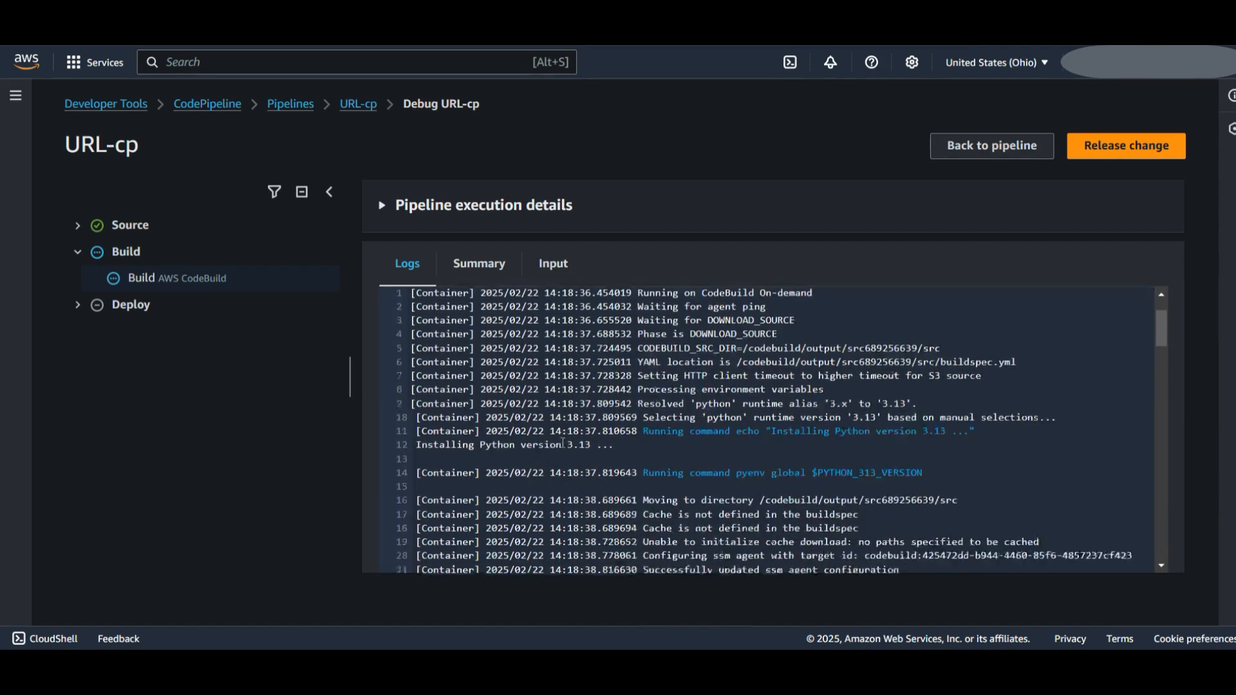
{"action": "scroll", "coordinate": [885, 423], "scroll_direction": "down", "scroll_amount": 1}
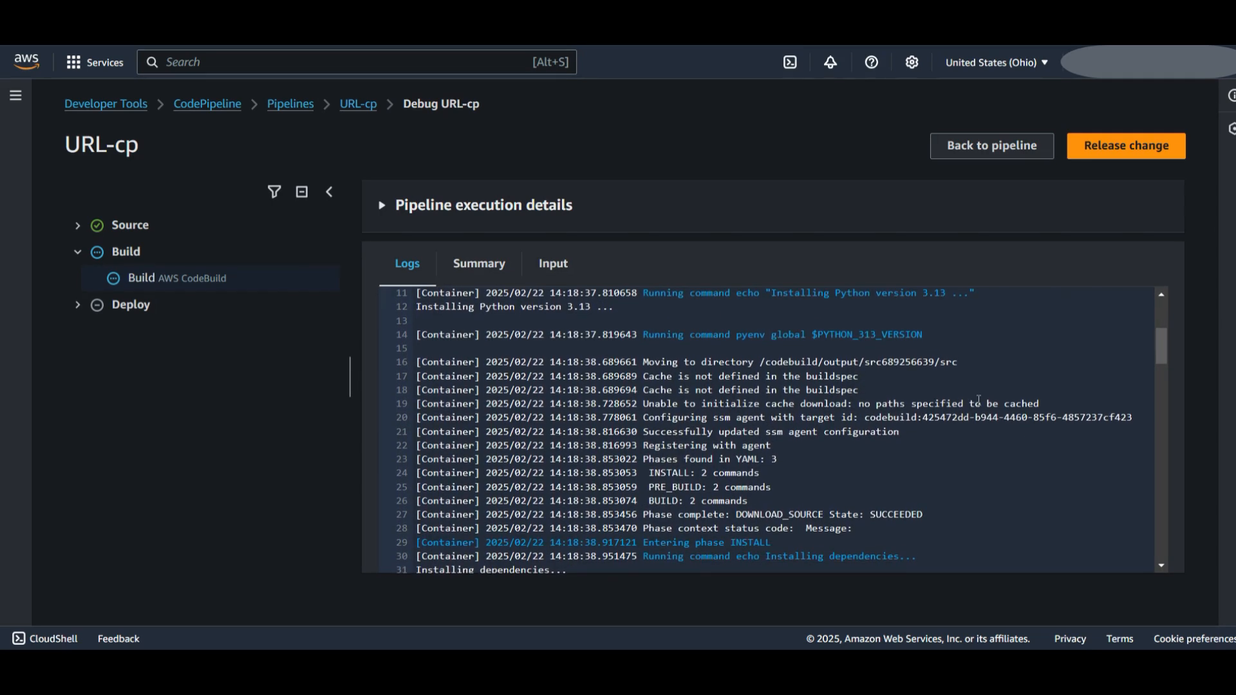
{"action": "scroll", "coordinate": [879, 361], "scroll_direction": "down", "scroll_amount": 1}
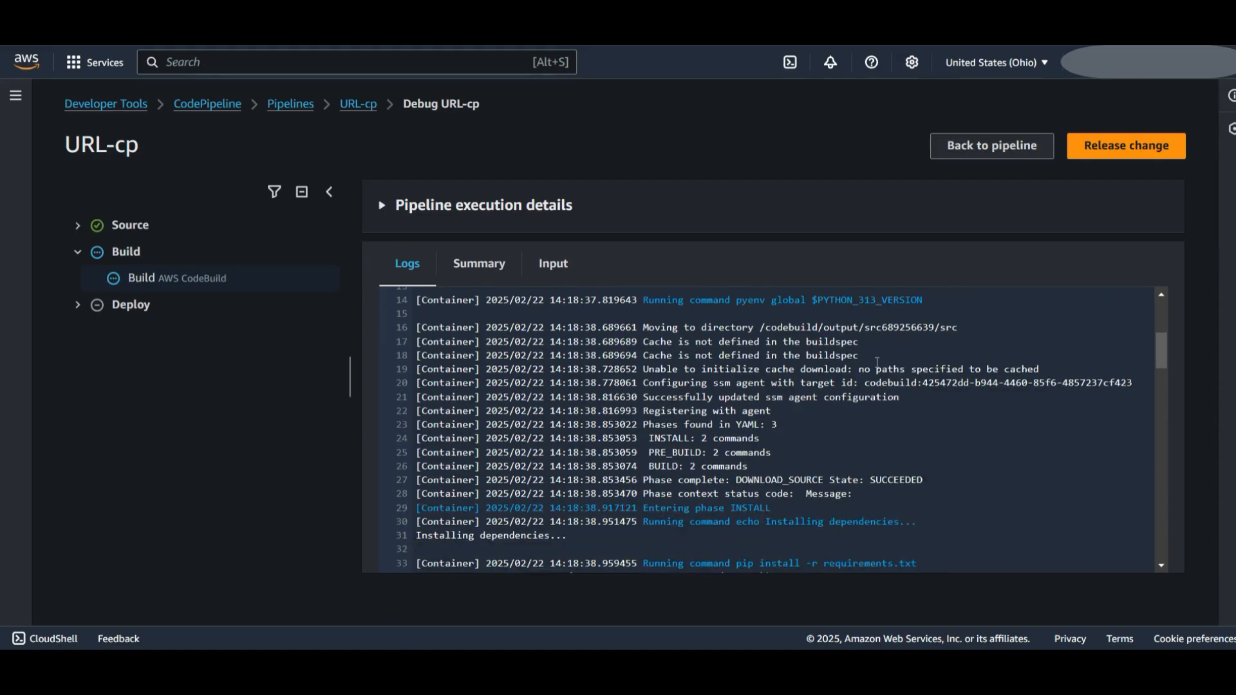
{"action": "scroll", "coordinate": [877, 362], "scroll_direction": "down", "scroll_amount": 1}
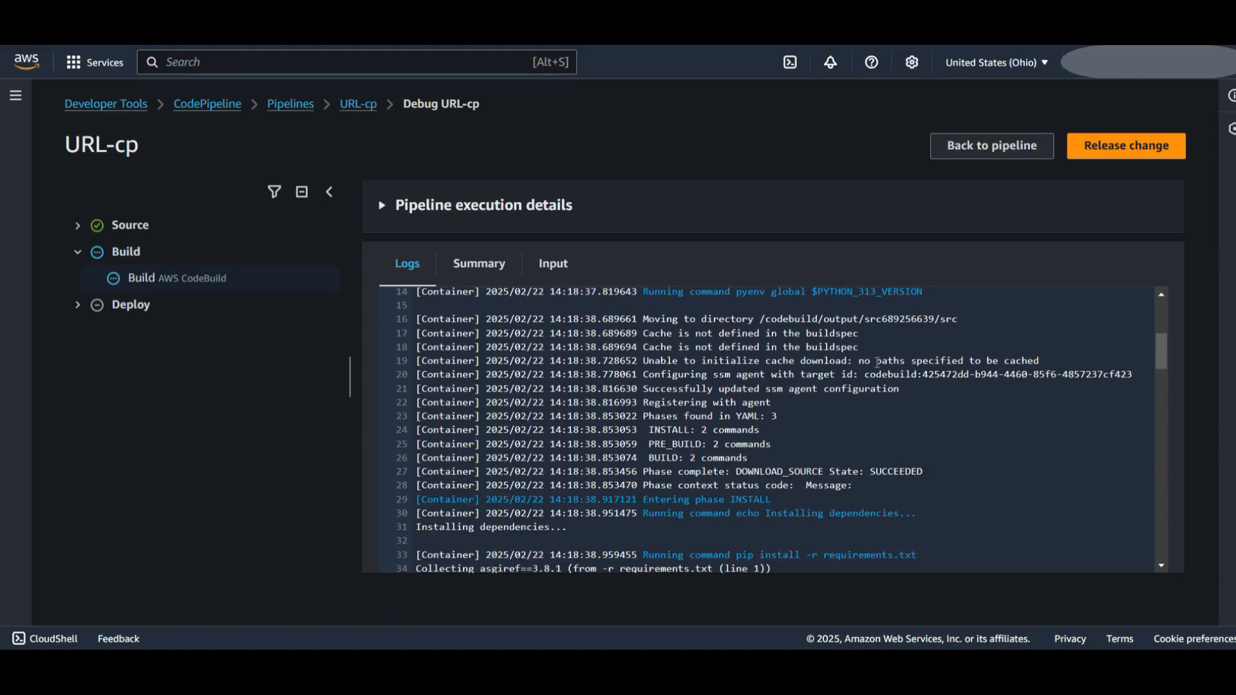
{"action": "scroll", "coordinate": [877, 363], "scroll_direction": "down", "scroll_amount": 3}
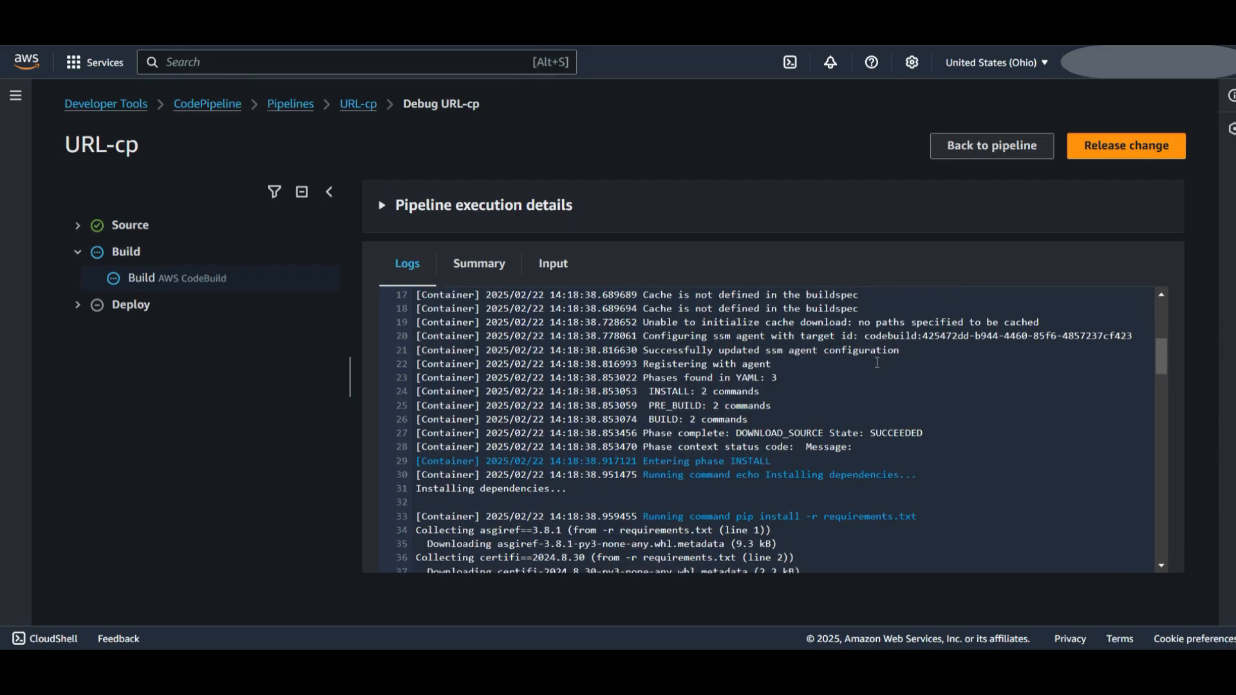
{"action": "scroll", "coordinate": [875, 364], "scroll_direction": "down", "scroll_amount": 3}
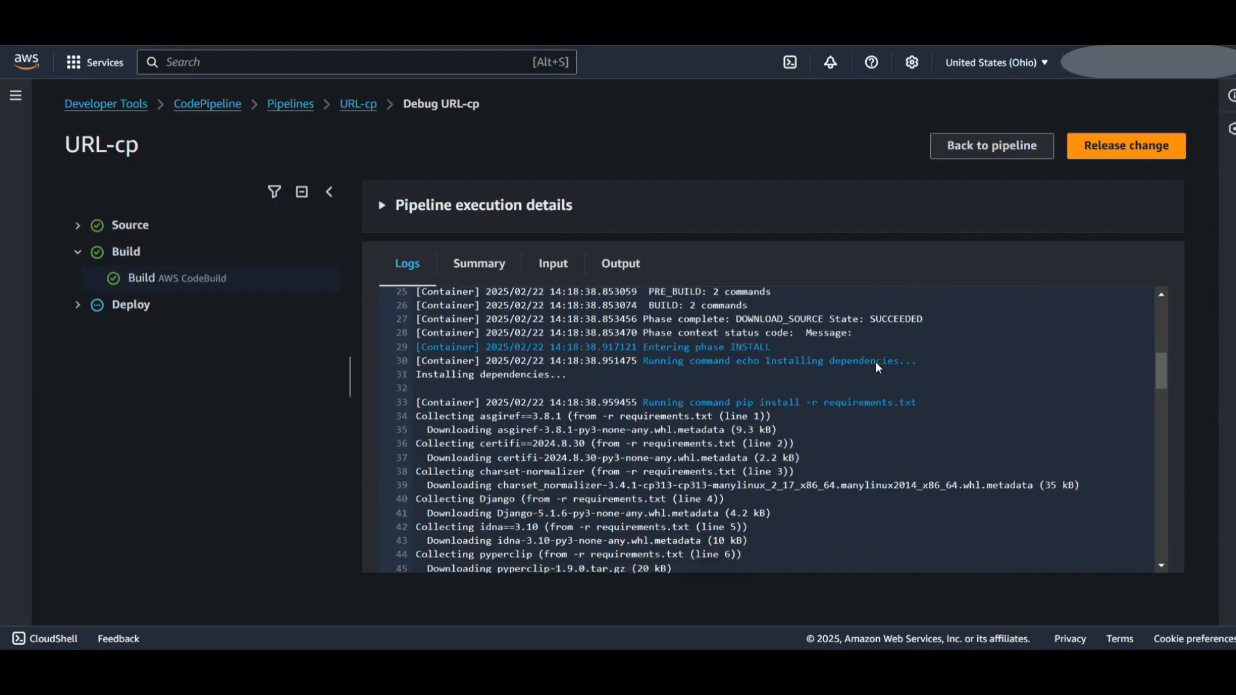
{"action": "scroll", "coordinate": [876, 362], "scroll_direction": "down", "scroll_amount": 2}
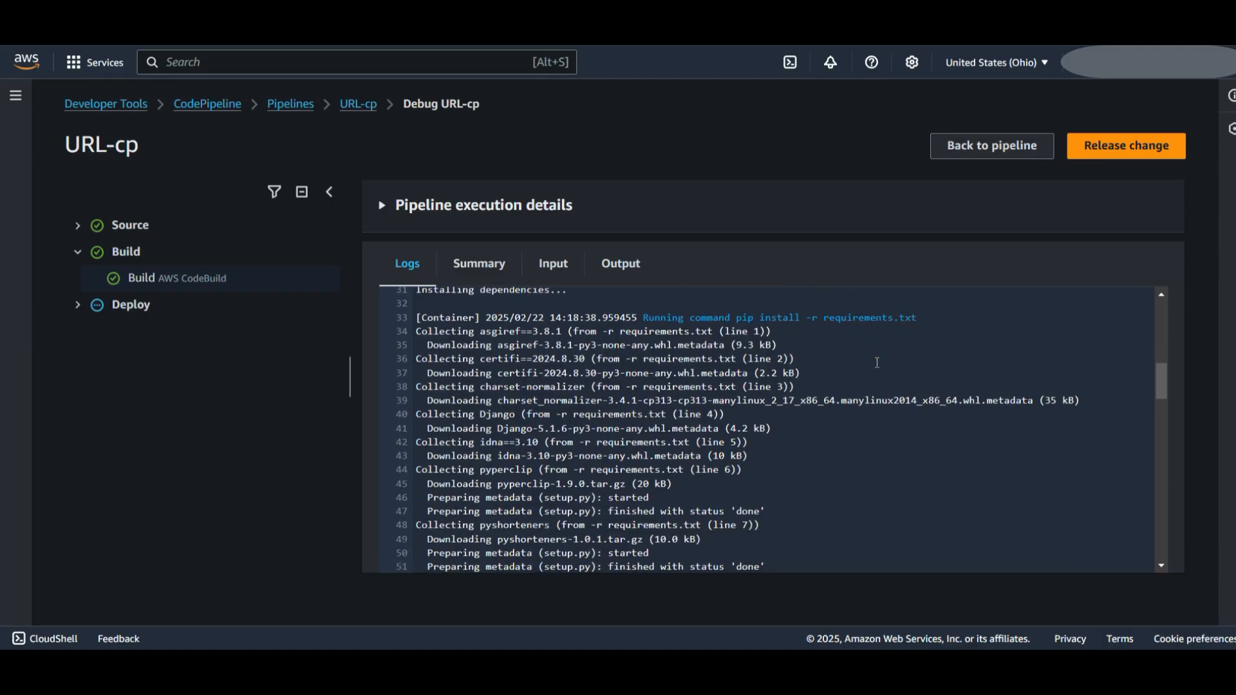
{"action": "scroll", "coordinate": [876, 365], "scroll_direction": "down", "scroll_amount": 4}
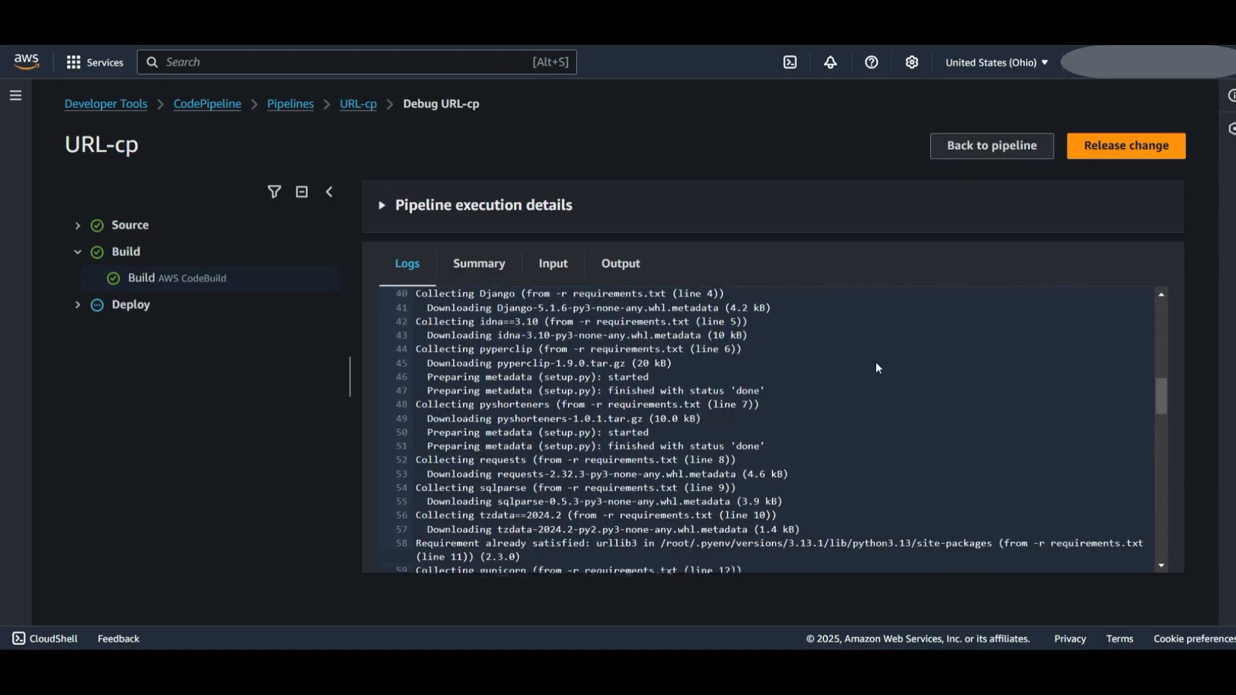
{"action": "scroll", "coordinate": [875, 368], "scroll_direction": "down", "scroll_amount": 9}
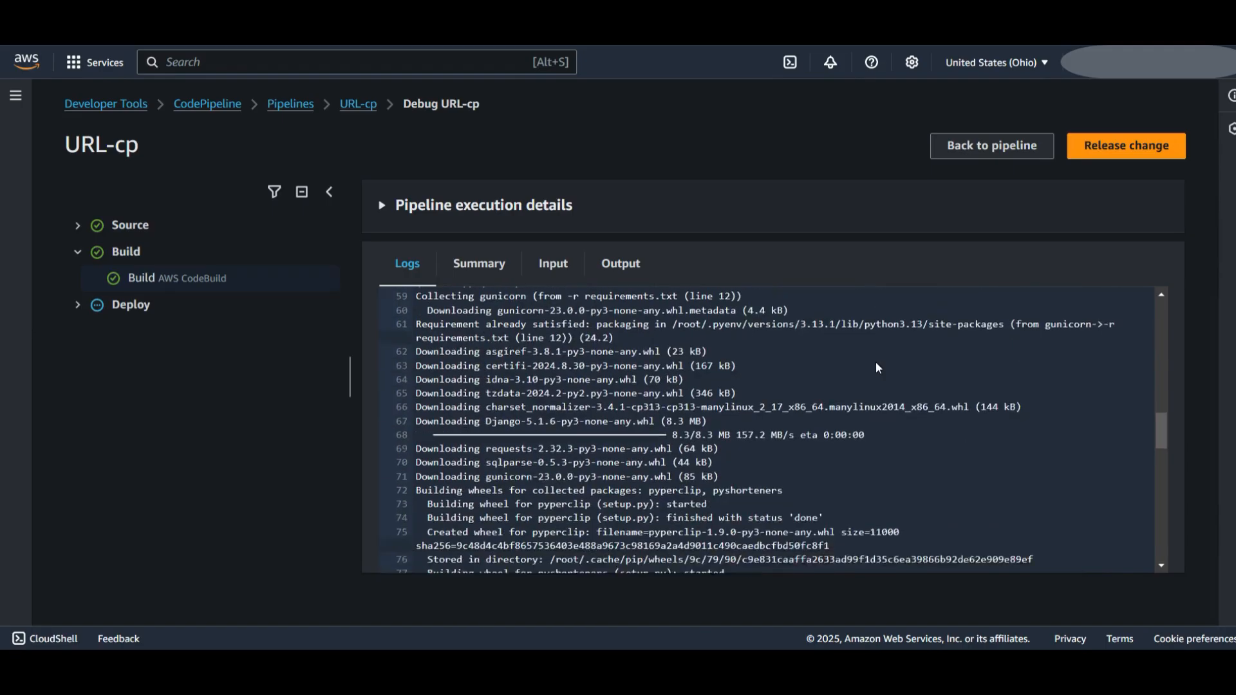
{"action": "scroll", "coordinate": [877, 366], "scroll_direction": "down", "scroll_amount": 11}
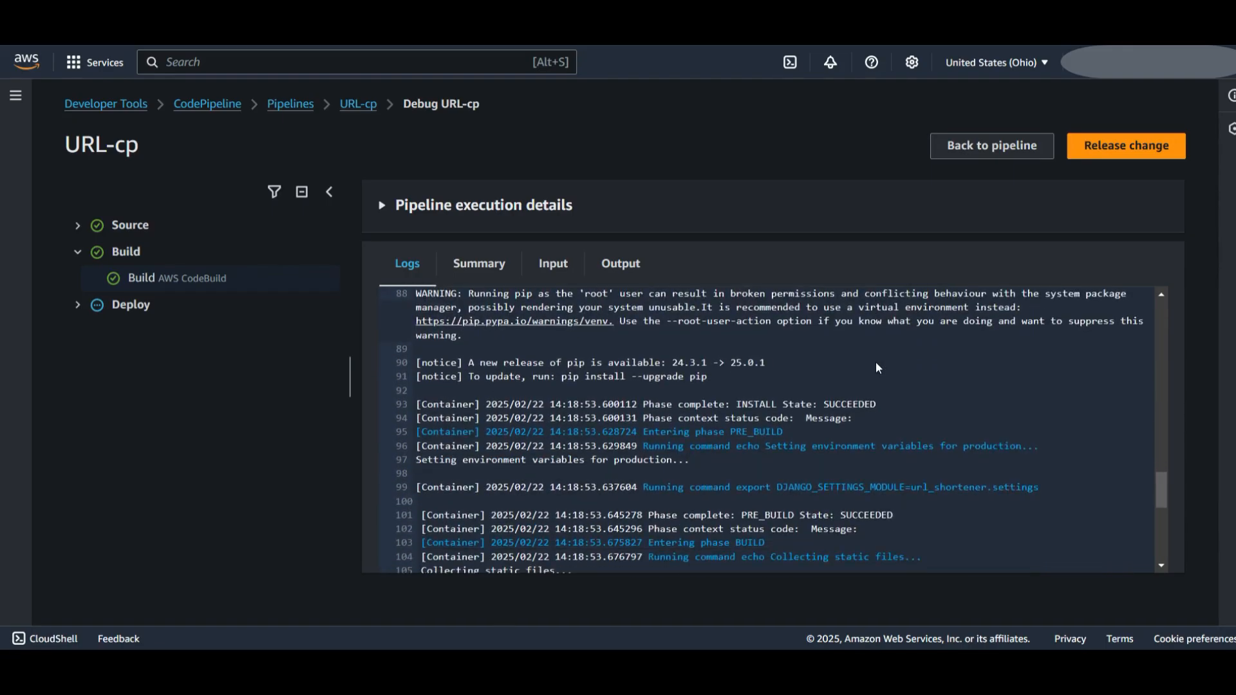
{"action": "scroll", "coordinate": [875, 368], "scroll_direction": "down", "scroll_amount": 3}
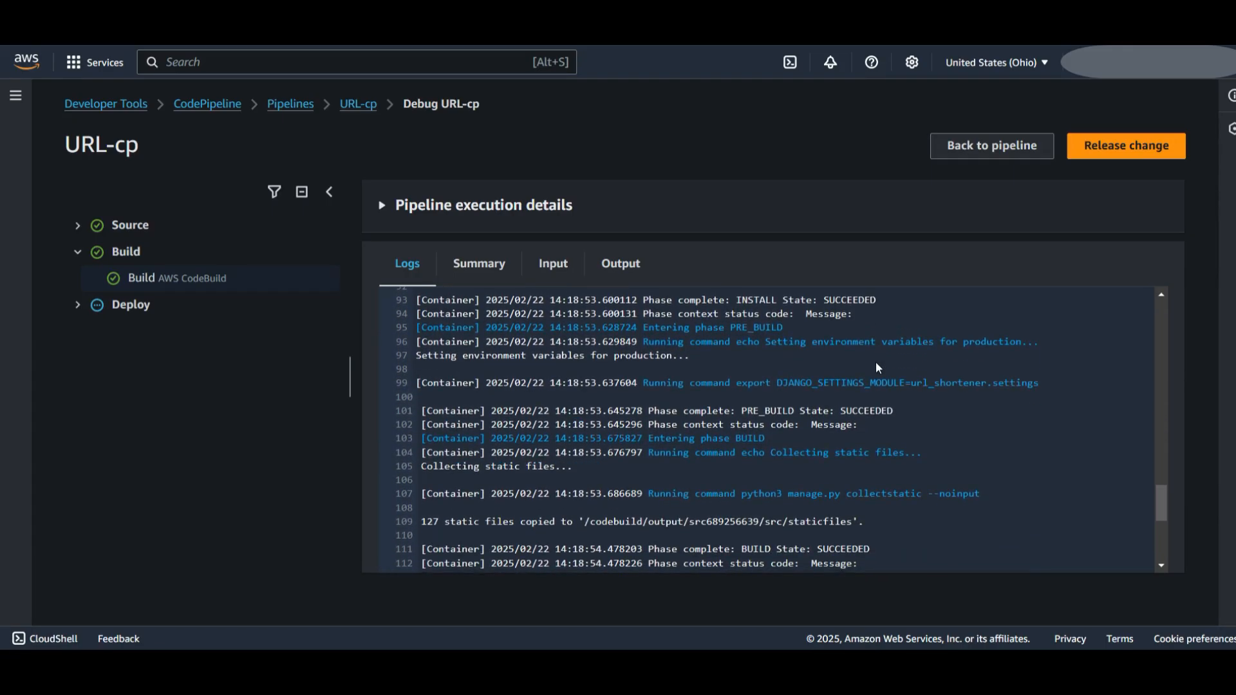
{"action": "scroll", "coordinate": [876, 368], "scroll_direction": "down", "scroll_amount": 1}
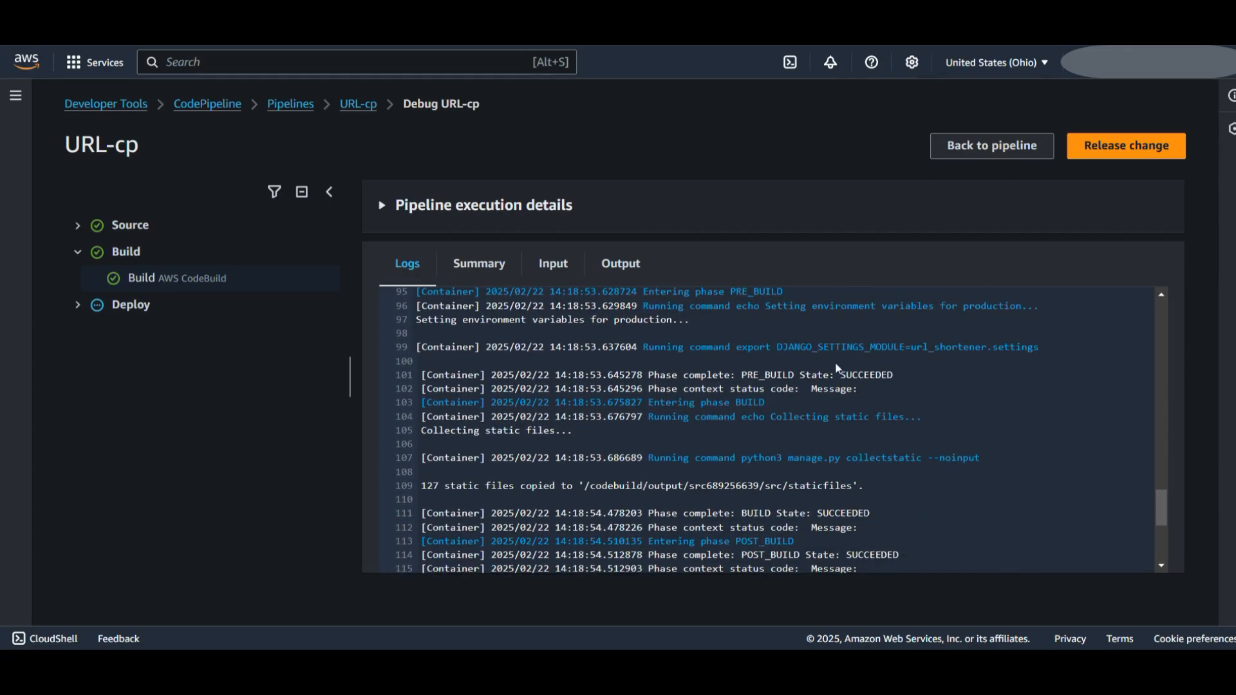
{"action": "scroll", "coordinate": [857, 376], "scroll_direction": "down", "scroll_amount": 1}
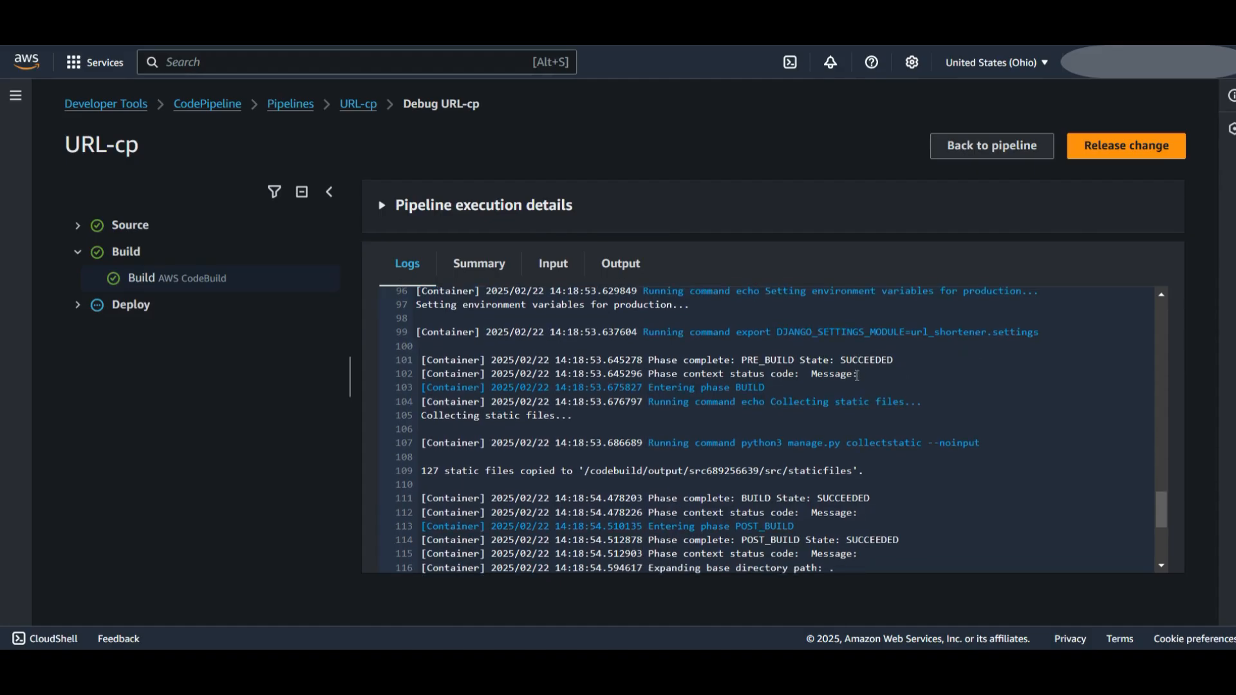
{"action": "scroll", "coordinate": [856, 376], "scroll_direction": "down", "scroll_amount": 1}
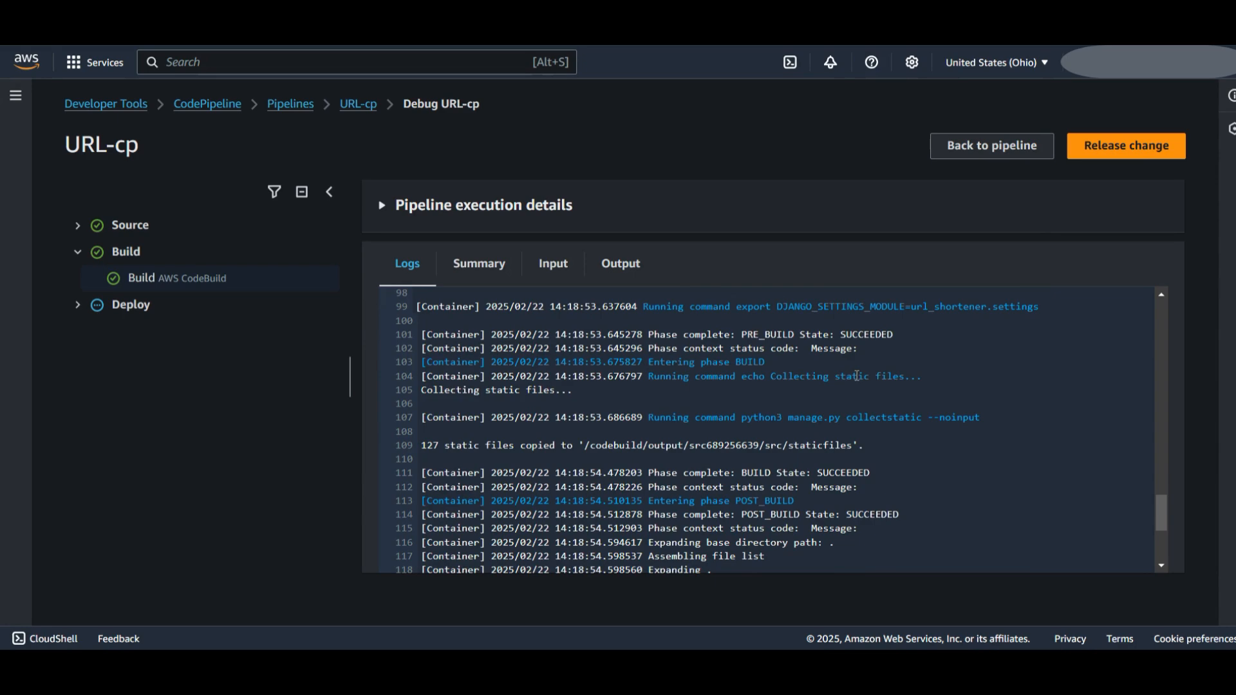
{"action": "scroll", "coordinate": [856, 375], "scroll_direction": "down", "scroll_amount": 3}
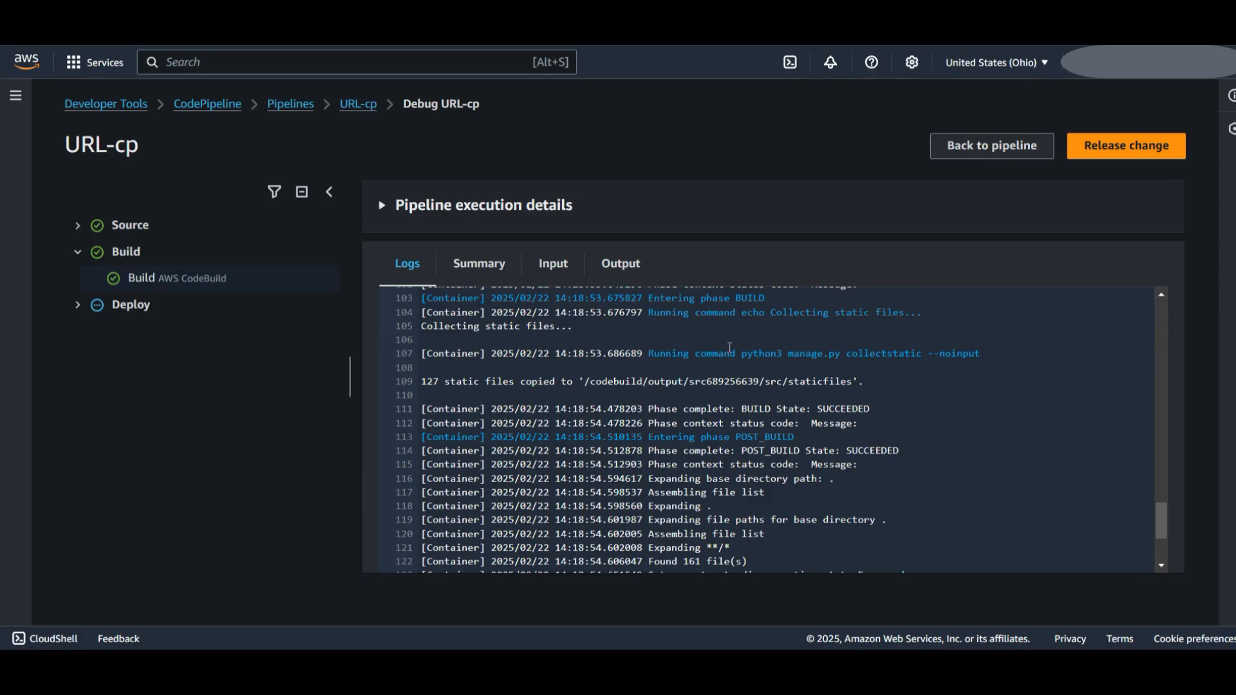
{"action": "scroll", "coordinate": [729, 347], "scroll_direction": "down", "scroll_amount": 2}
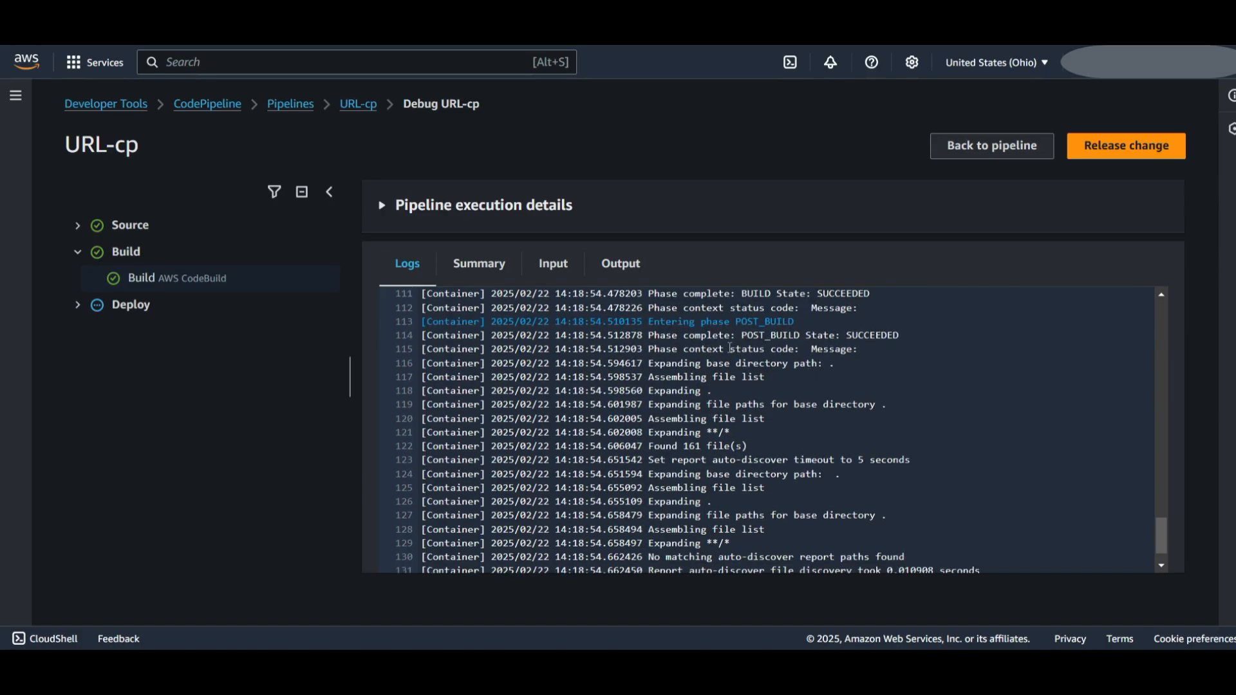
{"action": "scroll", "coordinate": [729, 347], "scroll_direction": "down", "scroll_amount": 1}
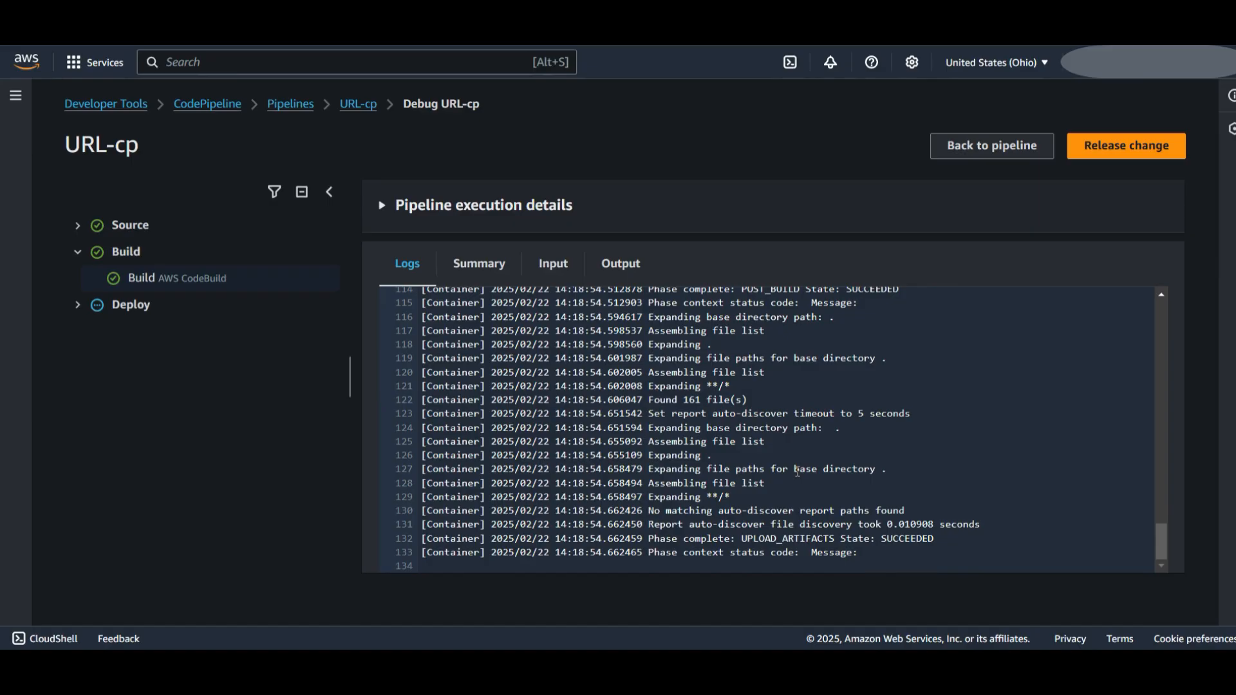
Step: Return to the URL-cp pipeline overview and open the Deploy action's details
{"action": "left_click", "coordinate": [983, 150]}
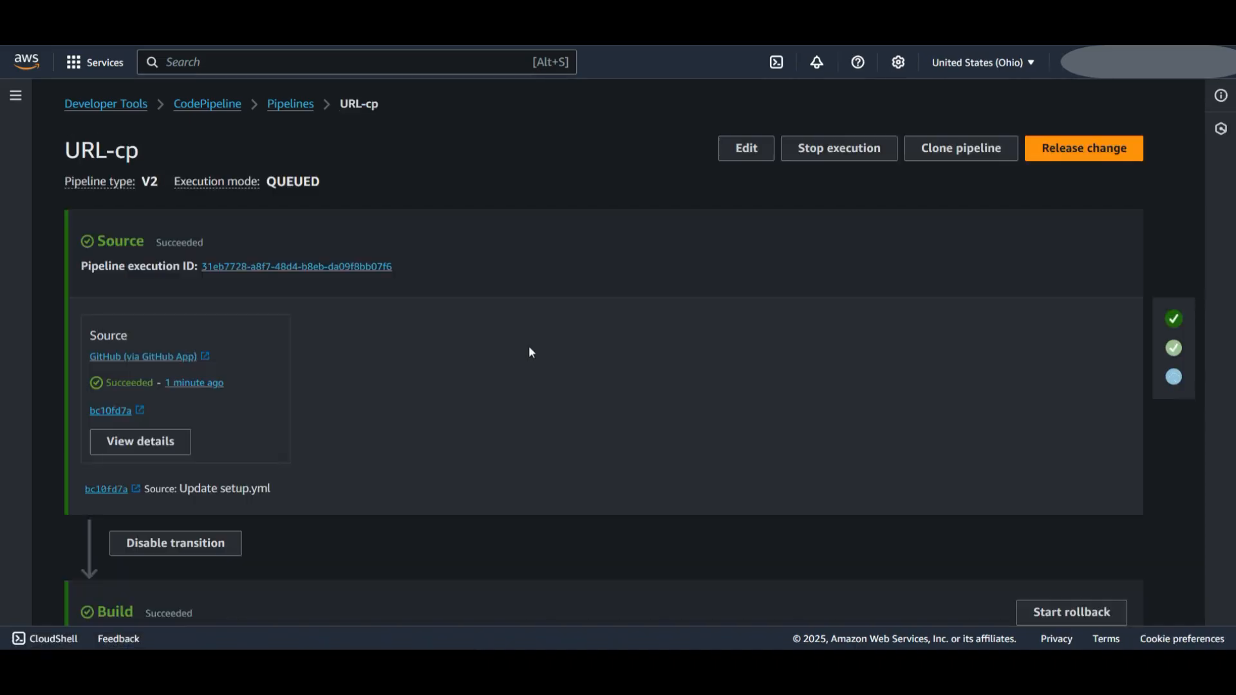
{"action": "scroll", "coordinate": [529, 352], "scroll_direction": "down", "scroll_amount": 8}
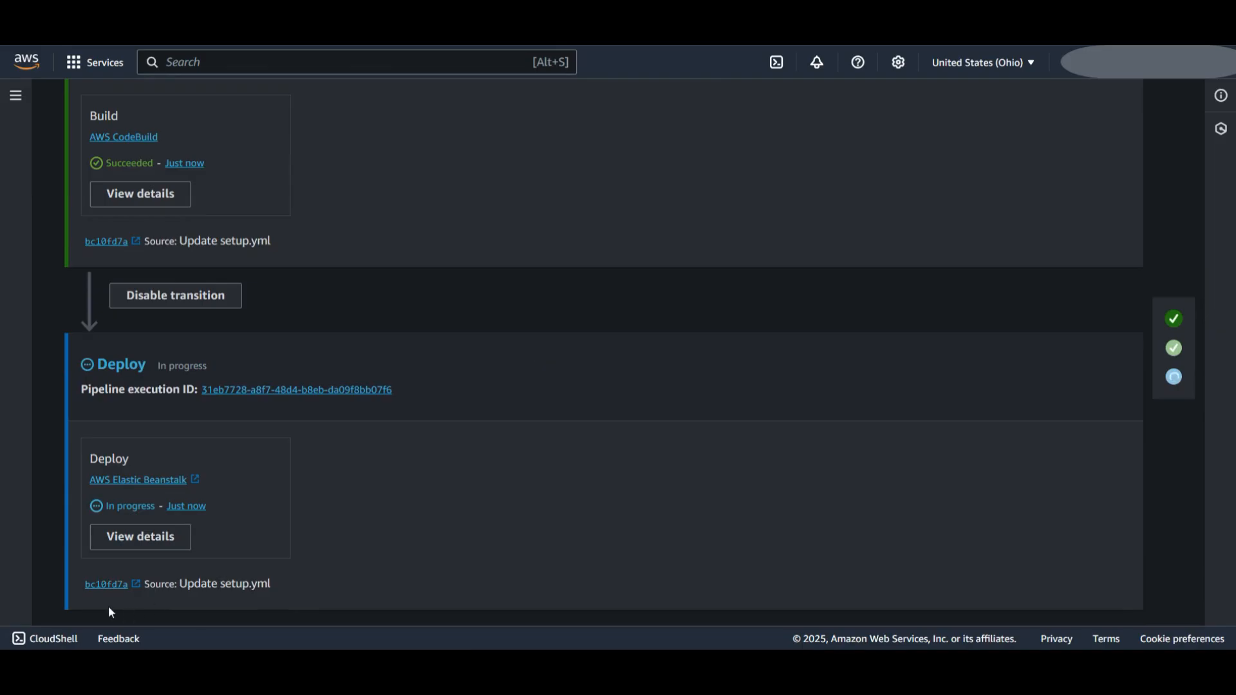
{"action": "left_click", "coordinate": [135, 542]}
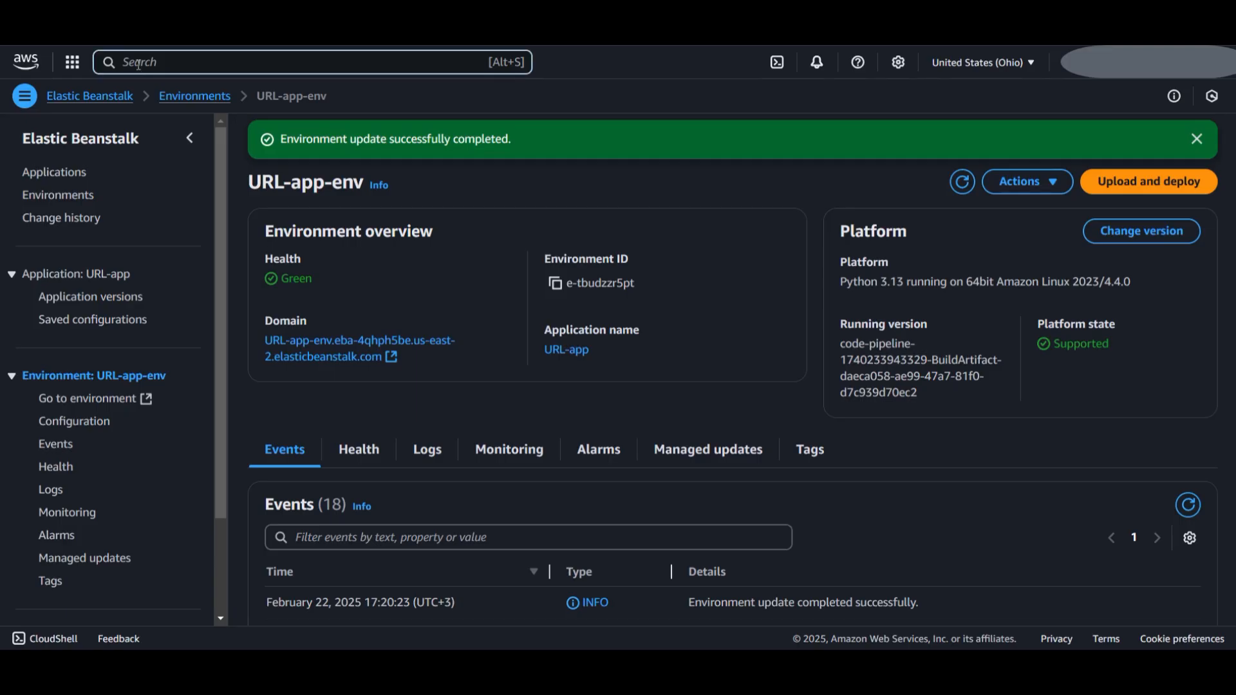
Step: Search the AWS services for ec2 and open the EC2 console
{"action": "type", "text": "ec2"}
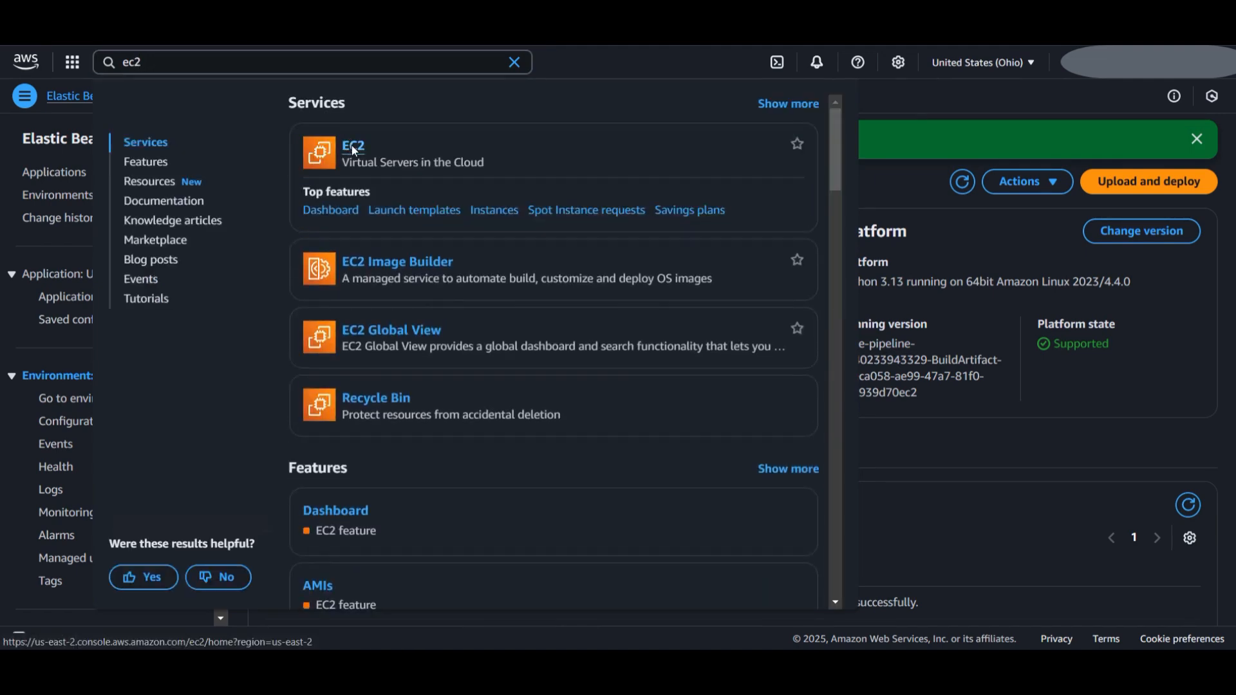
{"action": "left_click", "coordinate": [353, 149]}
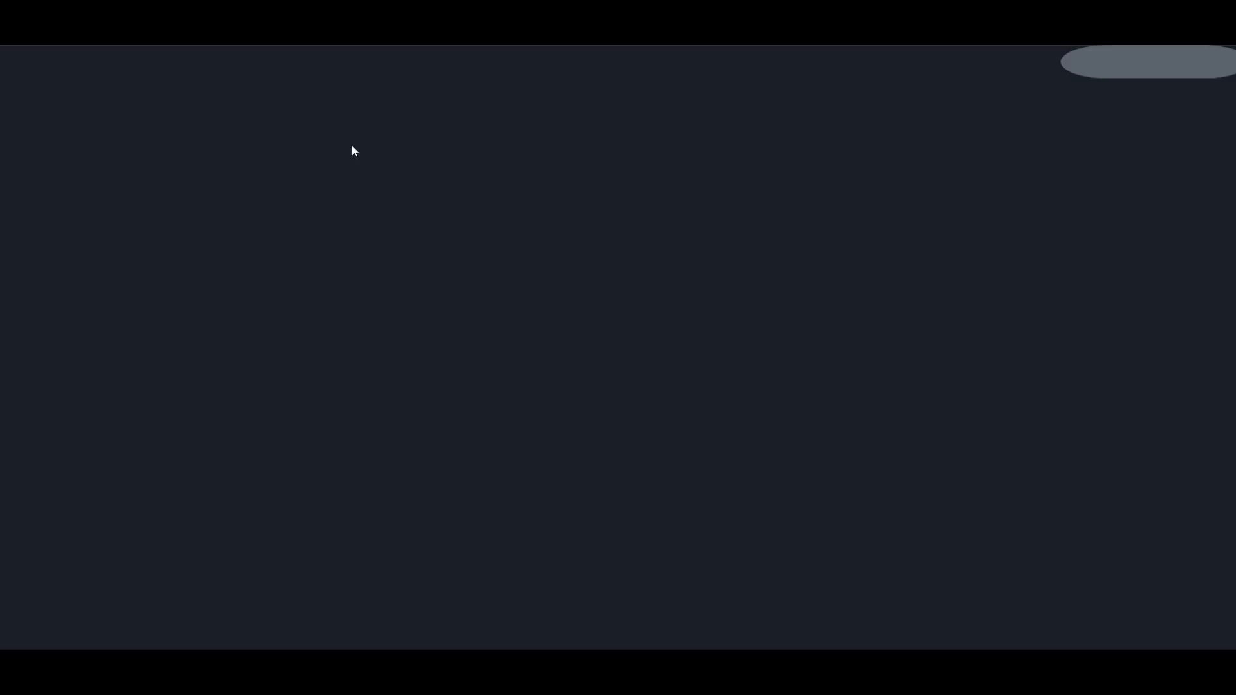